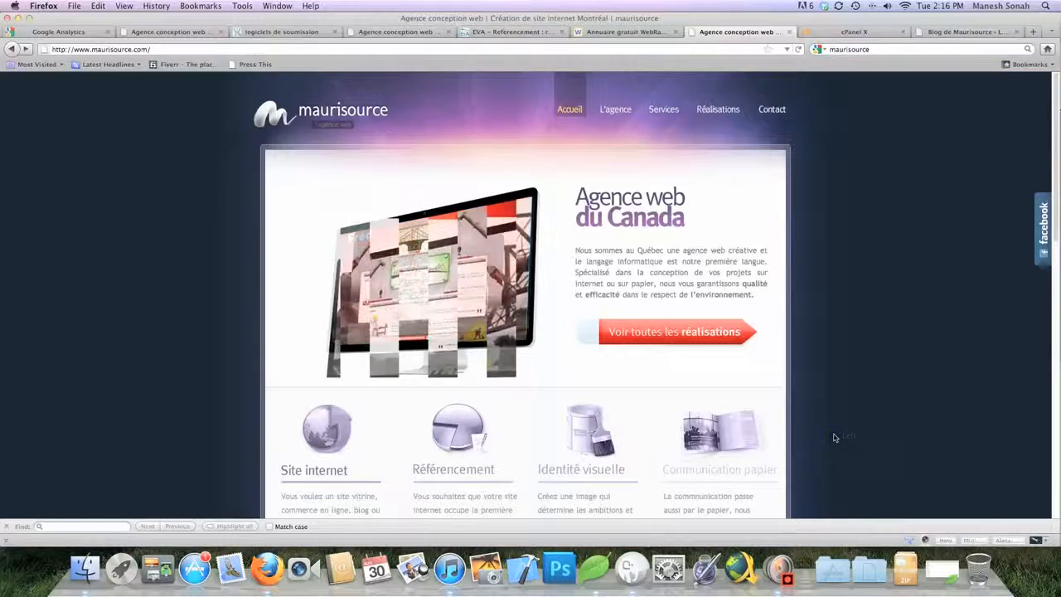
Launch FileZilla from the Applications stack in the Dock
right_click(834, 438)
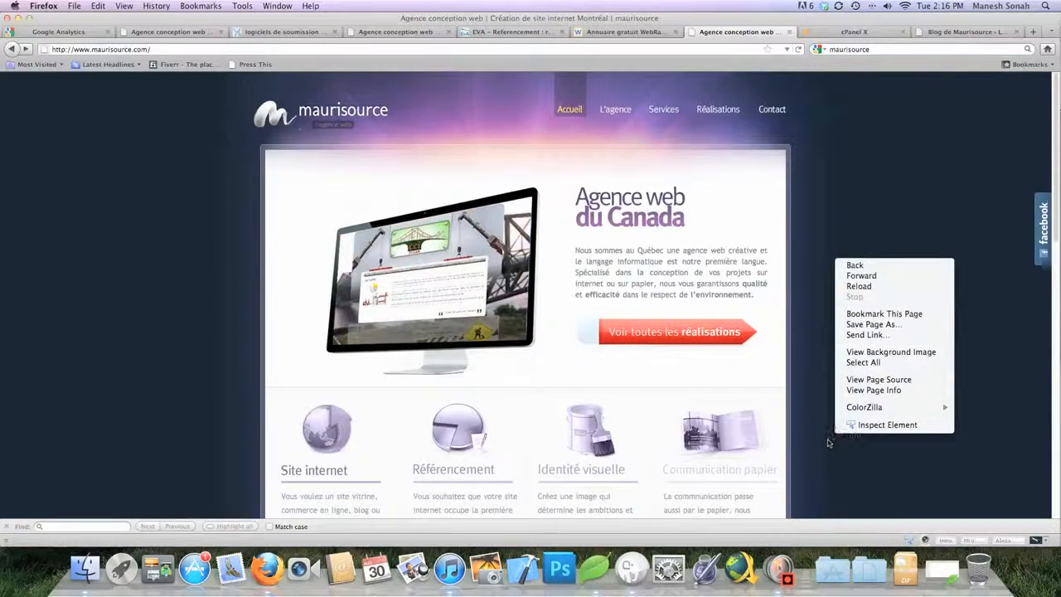
click(833, 439)
click(831, 570)
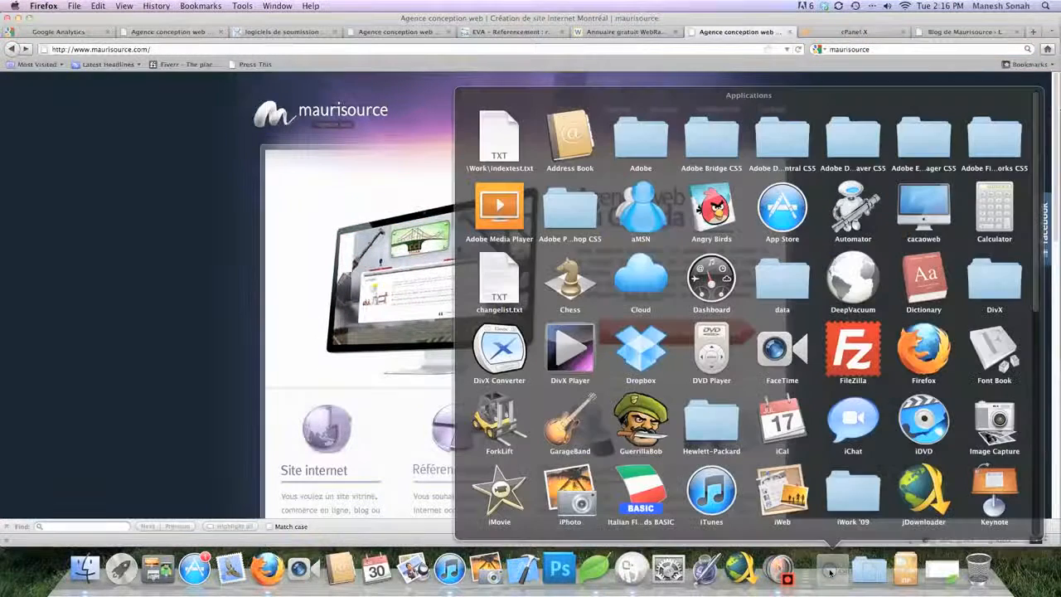
key(i)
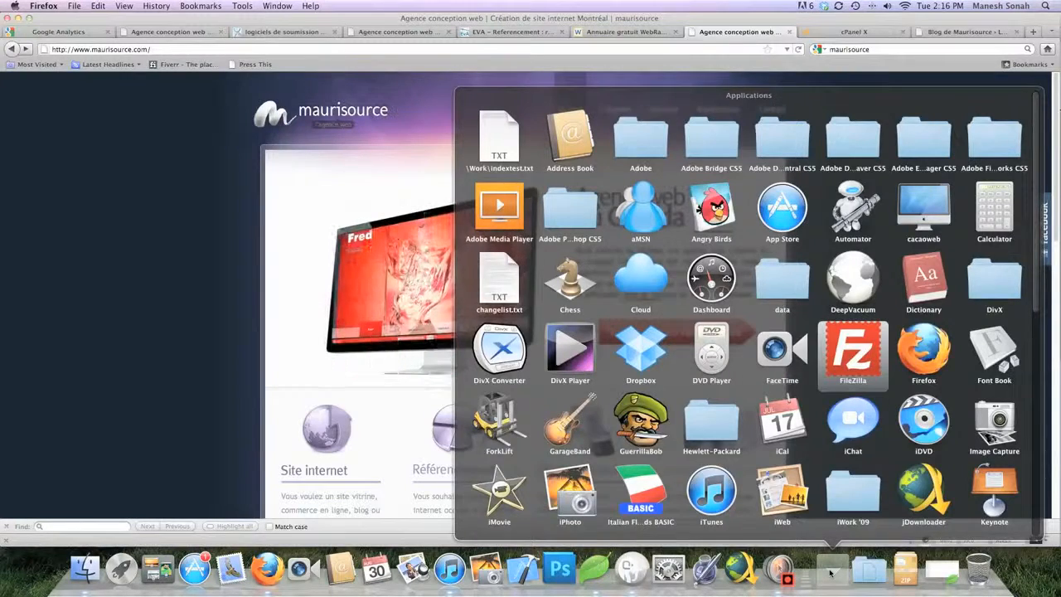
key(Return)
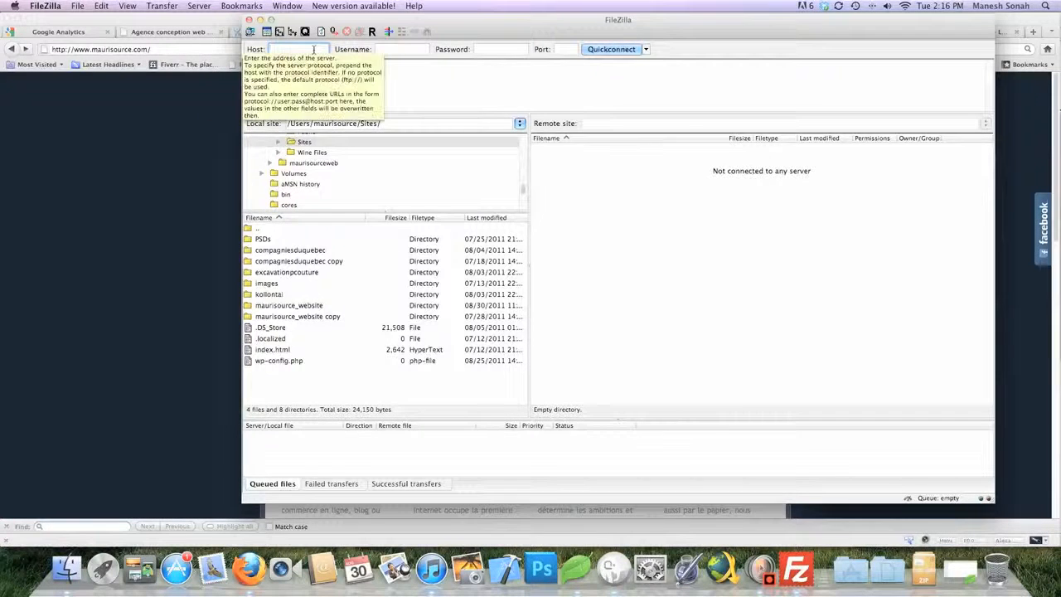
Connect to the saved maurisource FTP server from the Quickconnect history
click(381, 50)
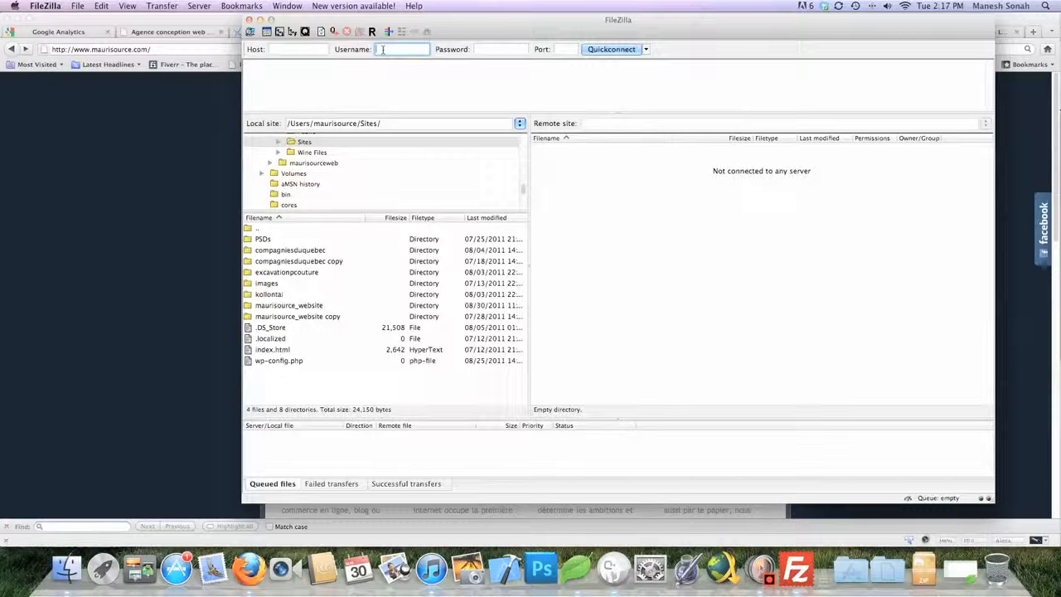
click(493, 49)
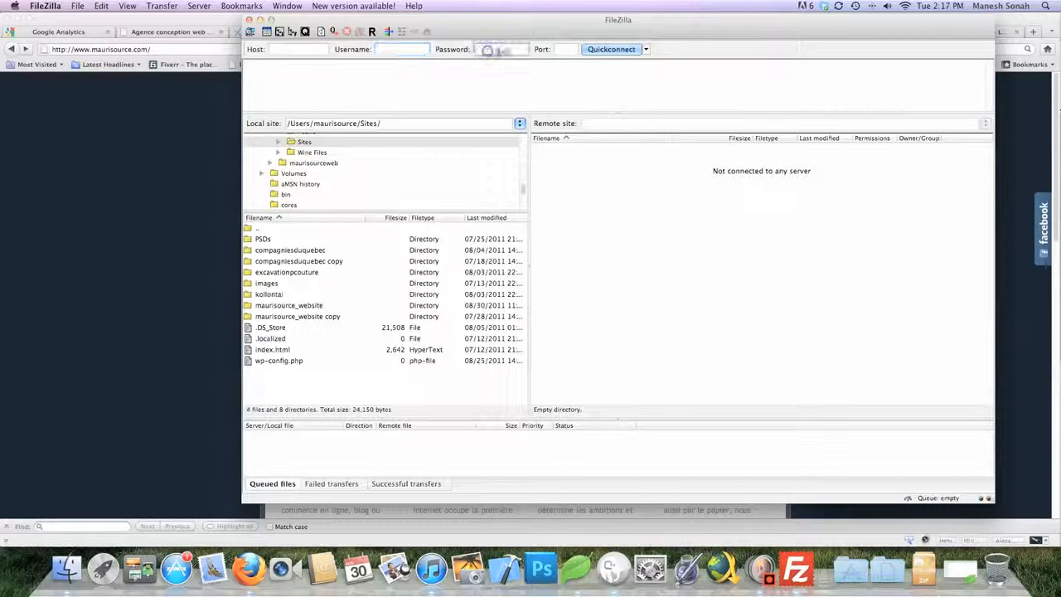
click(565, 50)
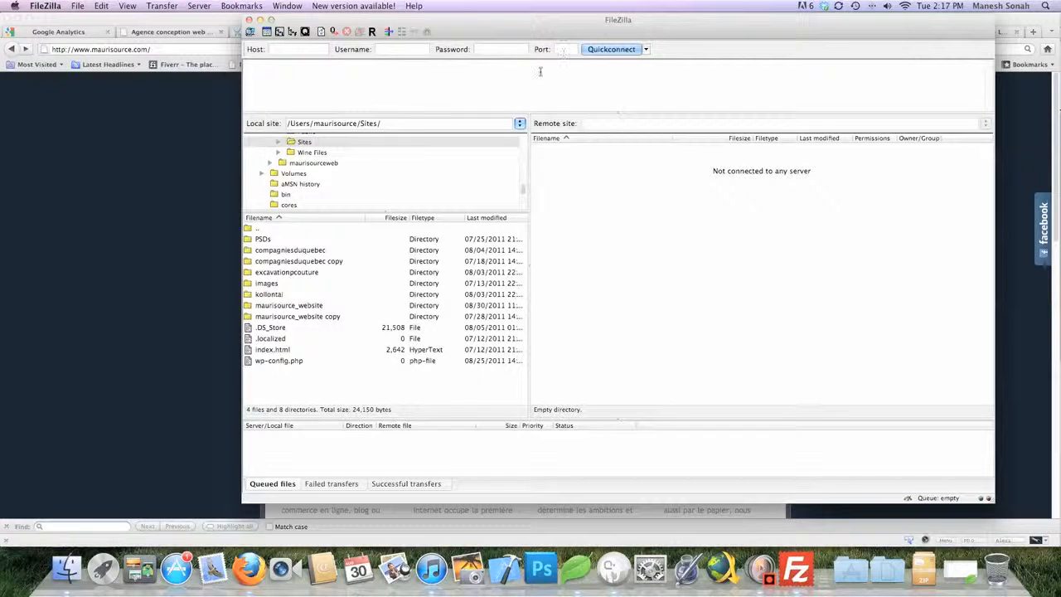
click(646, 50)
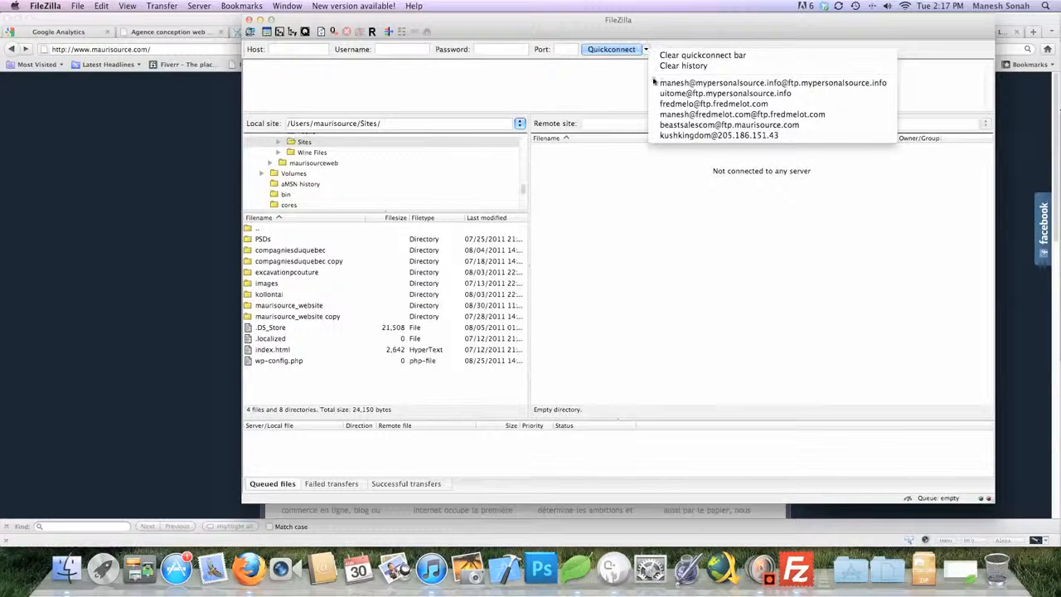
click(656, 114)
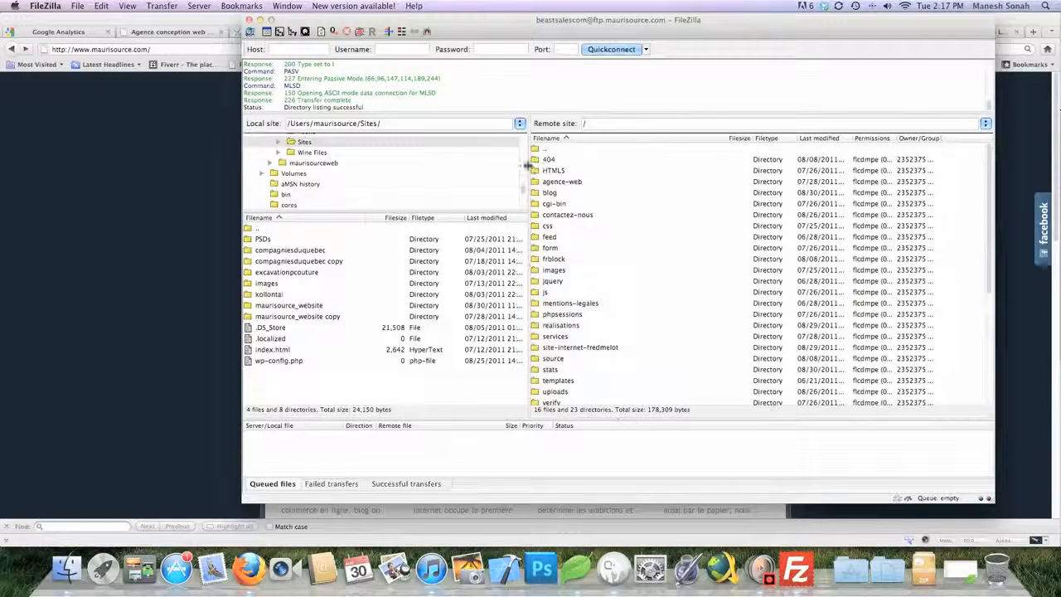
Move the pane splitter left to enlarge the remote listing, then scroll through the root files
drag(528, 166, 440, 167)
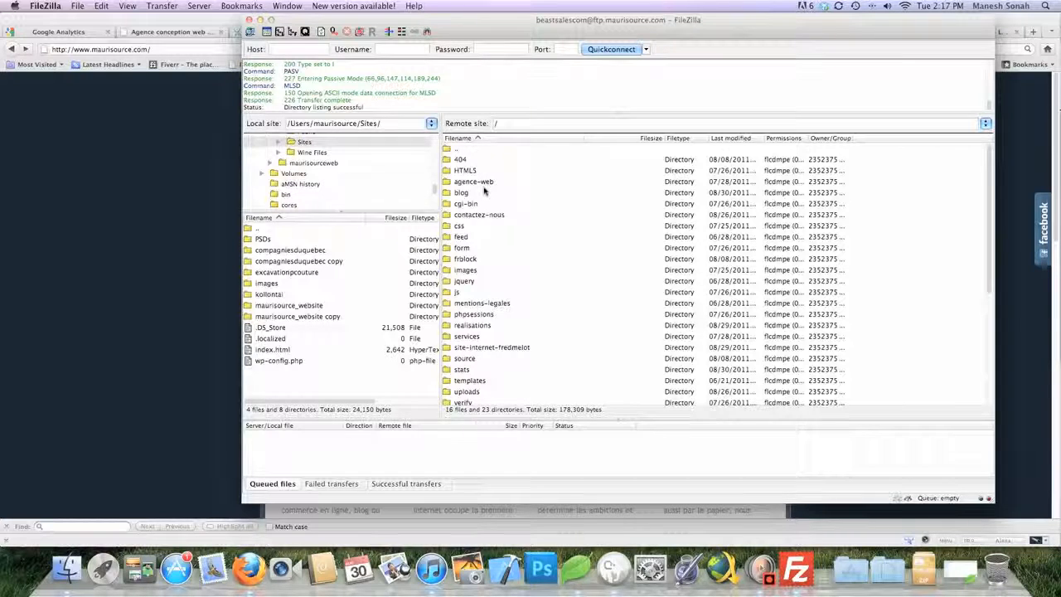
scroll(485, 191, down, 5)
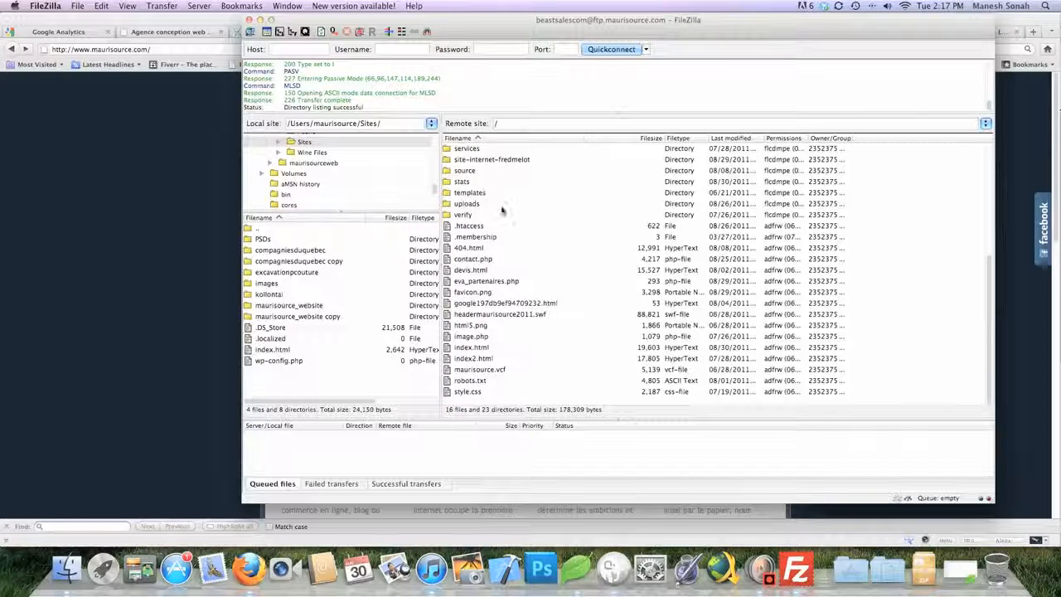
scroll(537, 236, up, 1)
scroll(536, 237, down, 1)
scroll(552, 280, up, 5)
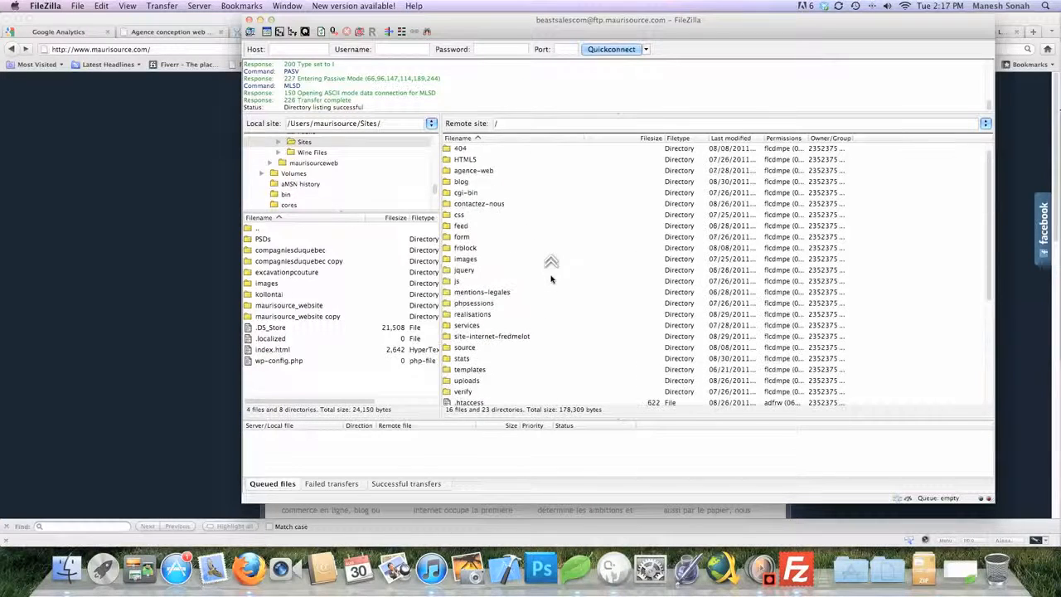
scroll(551, 279, down, 5)
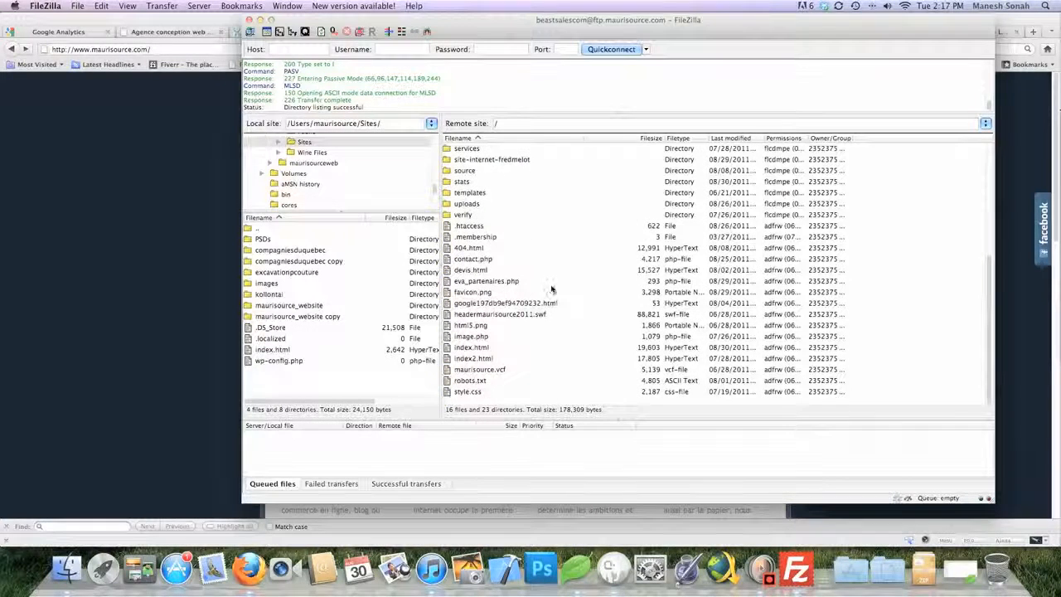
right_click(538, 231)
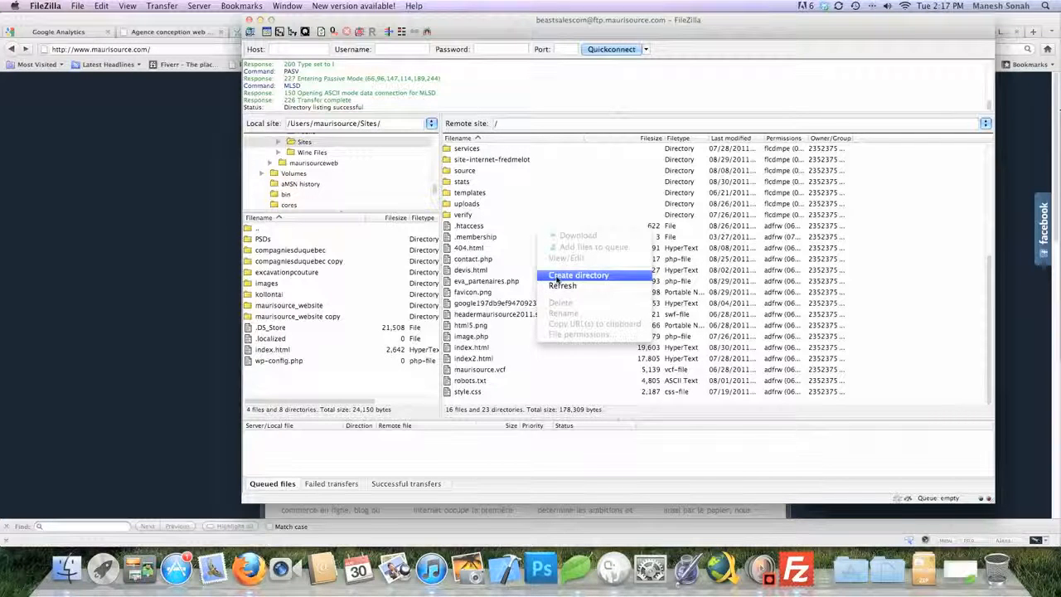
click(557, 281)
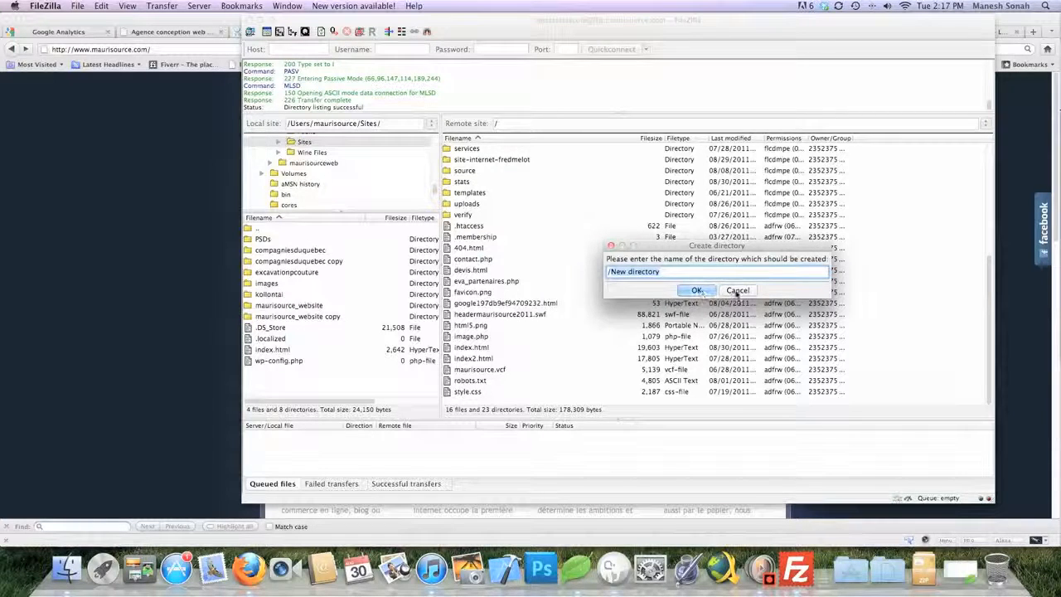
click(736, 291)
scroll(628, 296, up, 5)
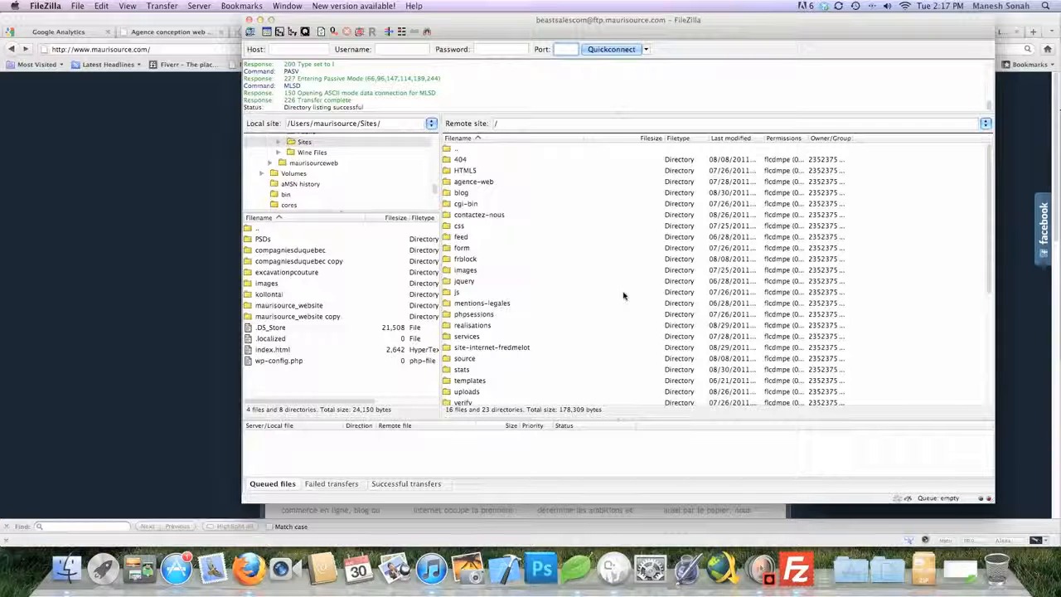
right_click(580, 332)
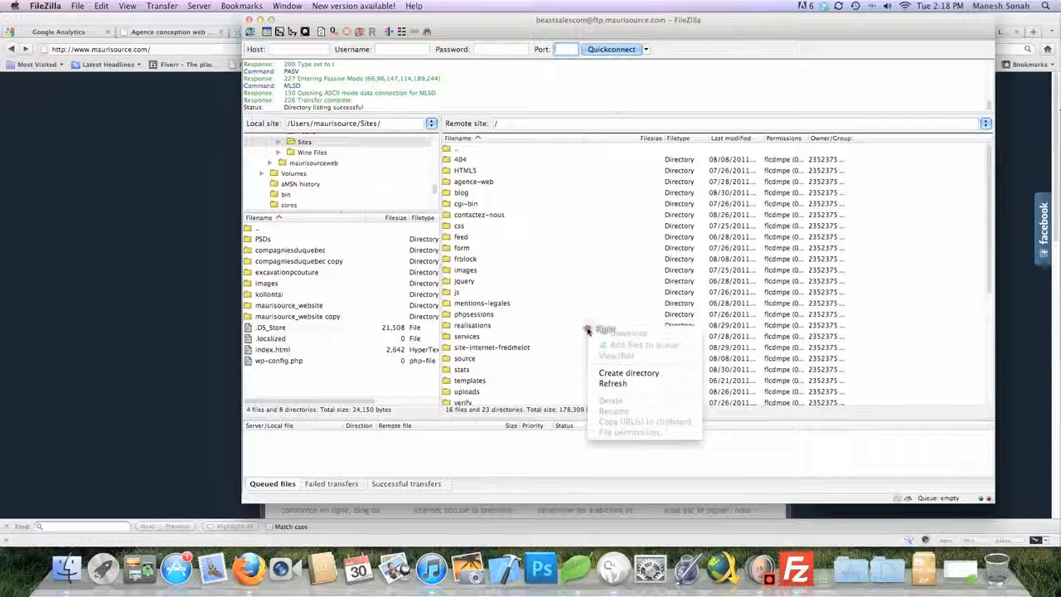
click(612, 378)
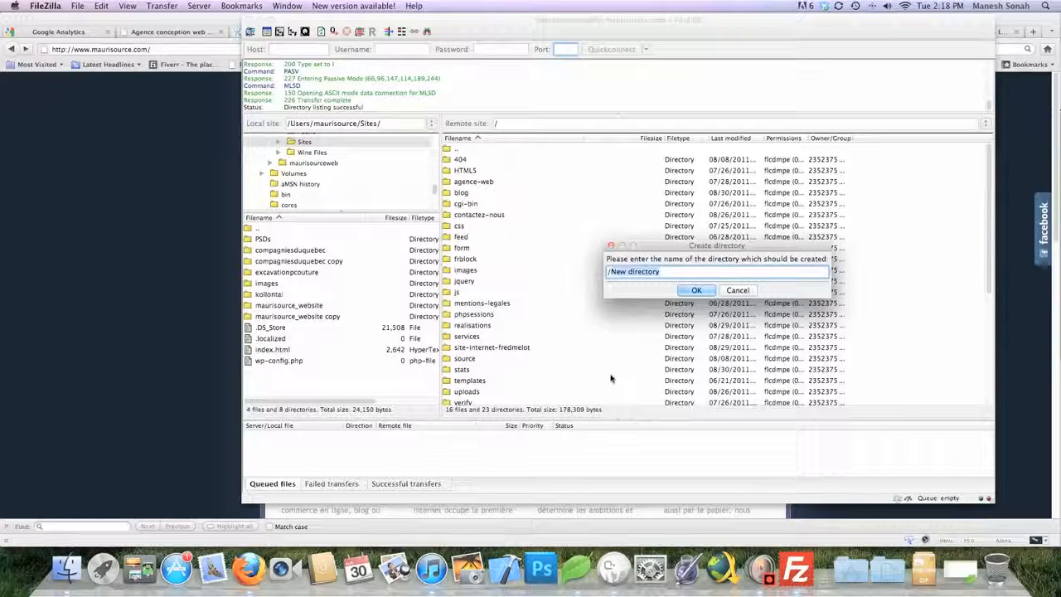
text(ts)
text(o)
text(g)
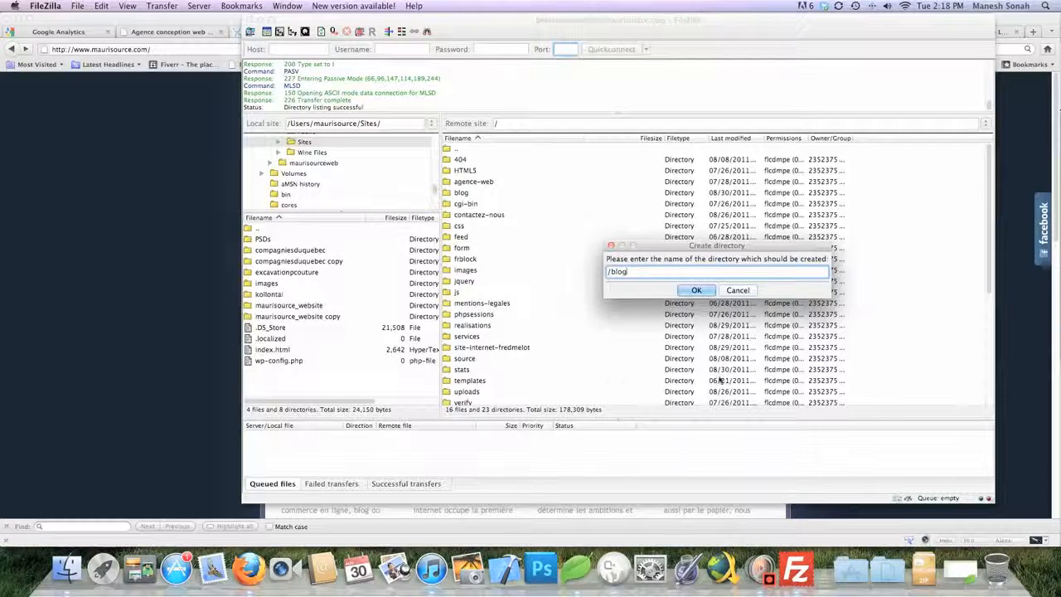
click(701, 290)
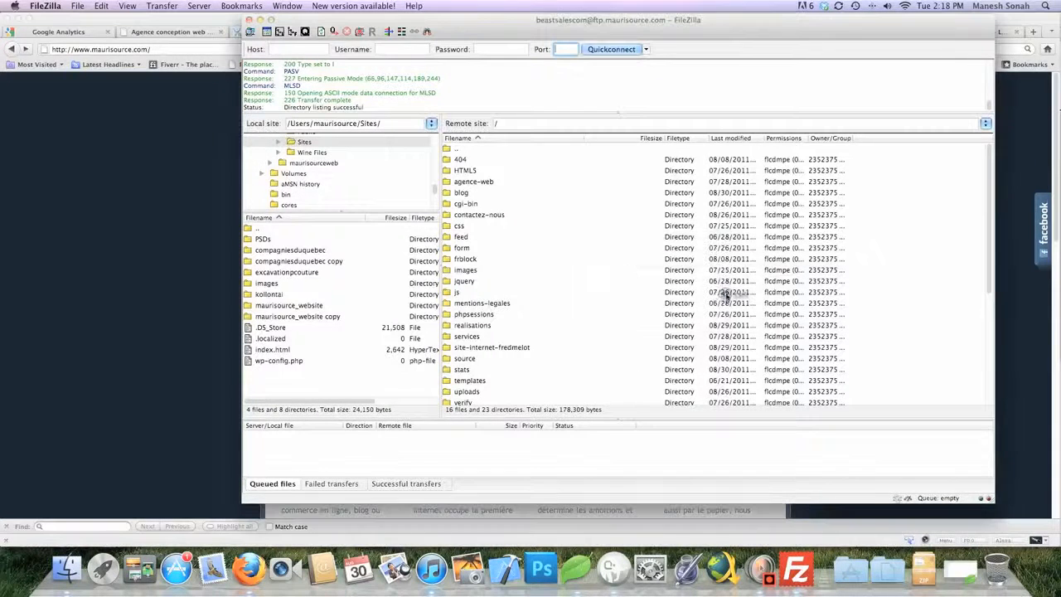
Open the server's blog folder and minimise both browser windows and the category popup
double_click(469, 195)
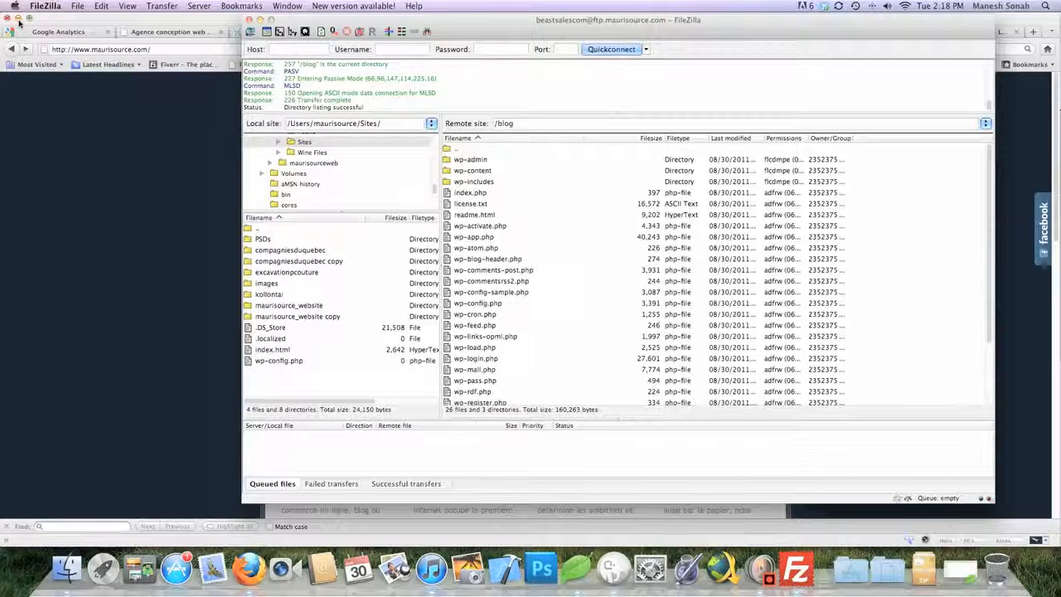
click(18, 19)
click(22, 19)
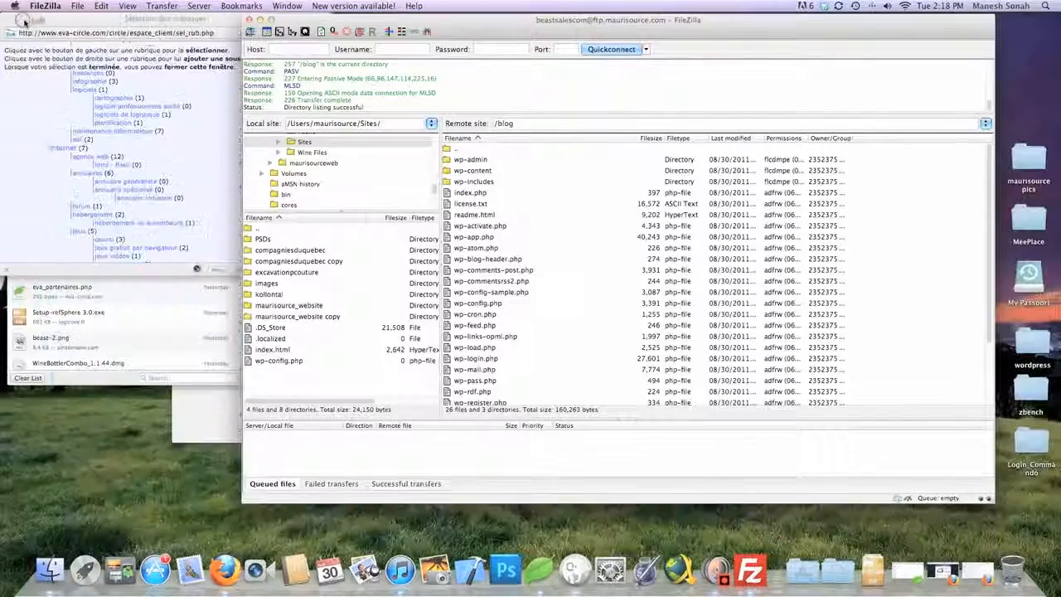
click(18, 19)
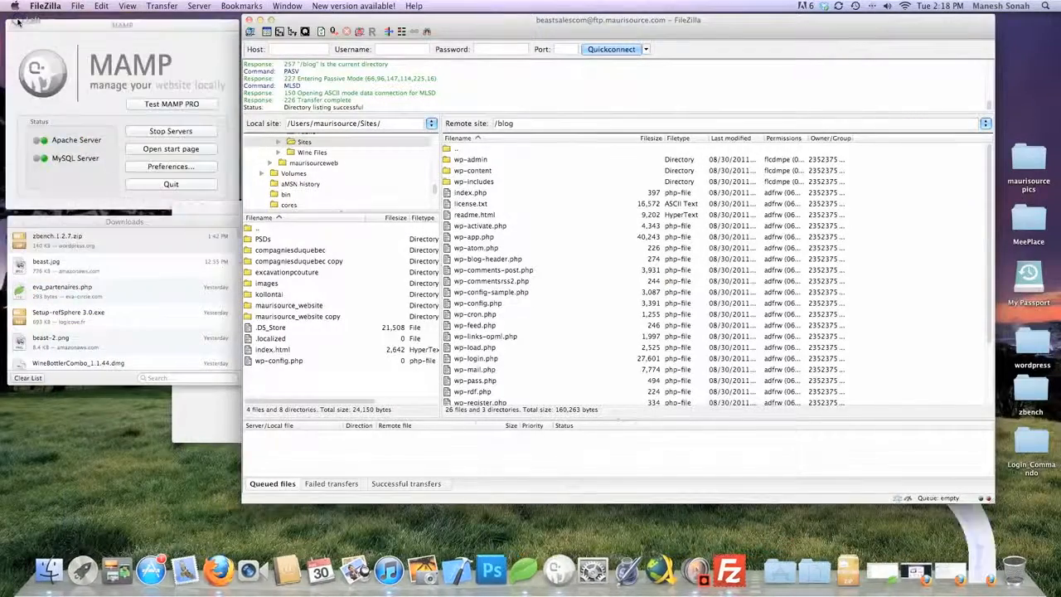
Switch Spaces and back, move FileZilla further left, and activate the desktop
key(ctrl+Right)
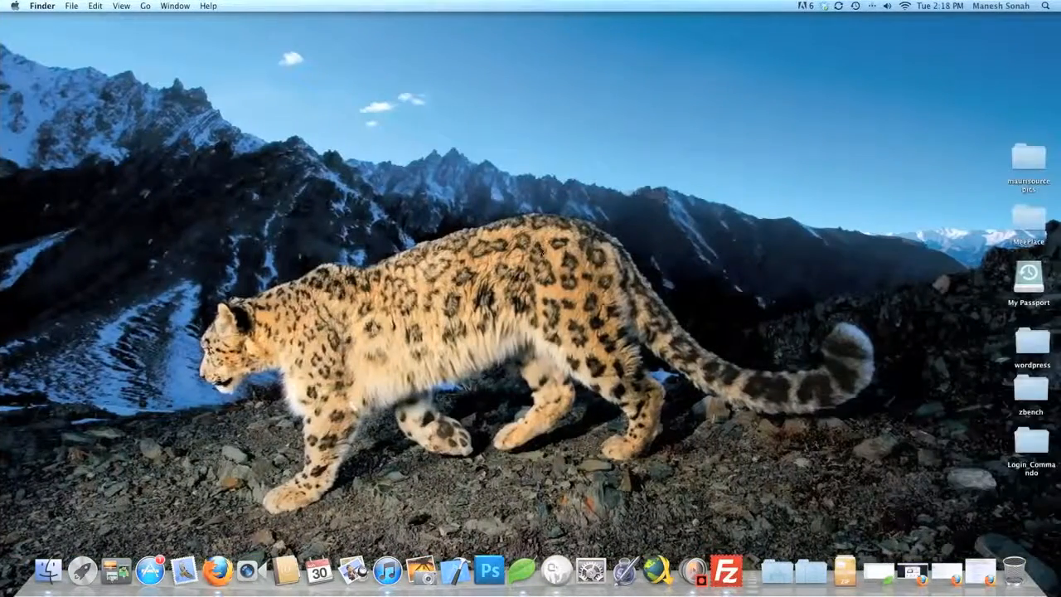
click(726, 570)
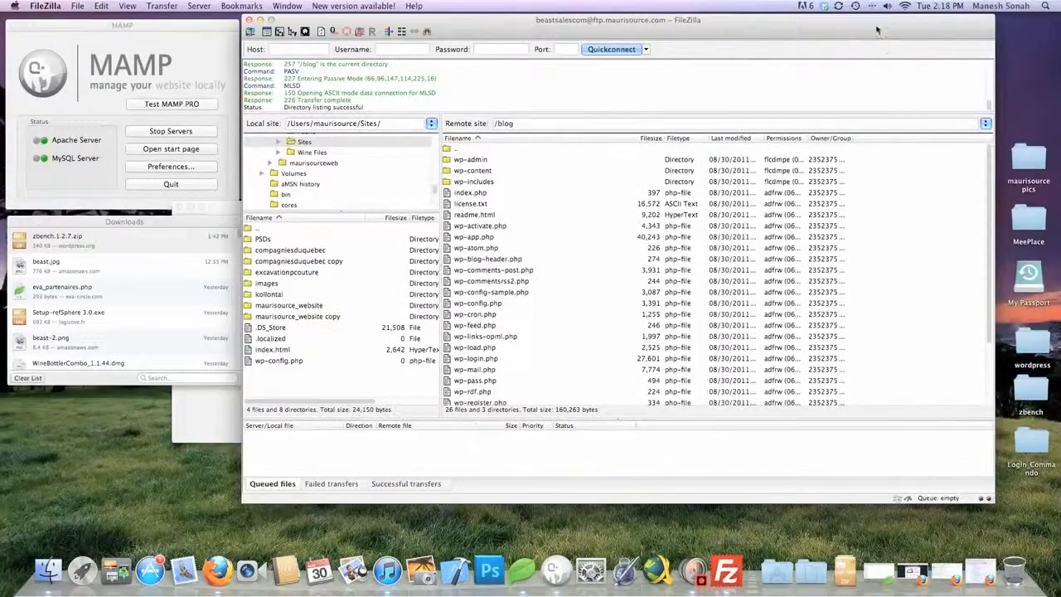
drag(878, 30, 781, 36)
click(957, 312)
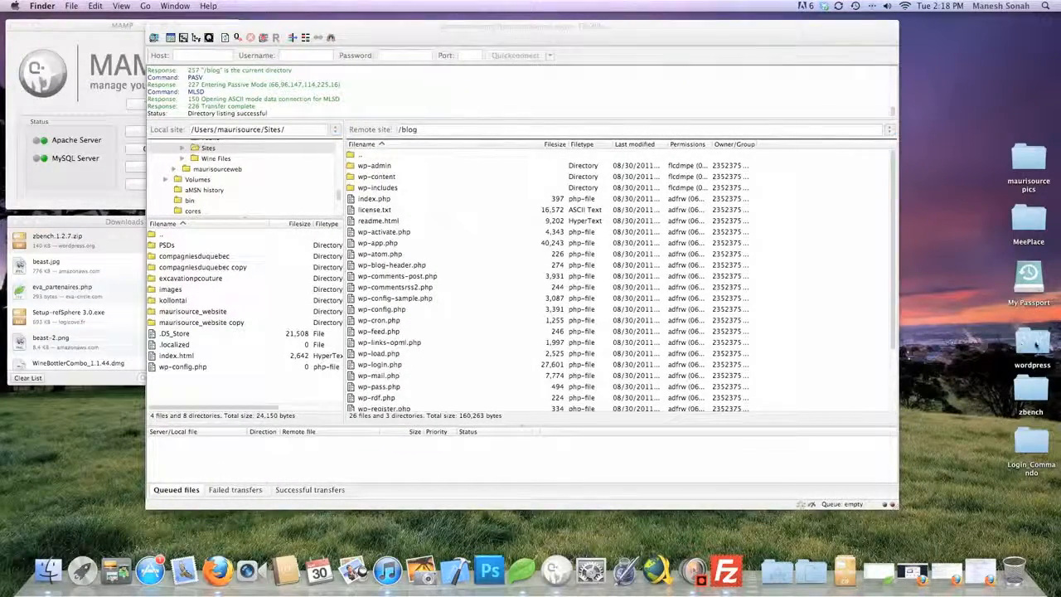
Open the desktop wordpress folder, select all its files and drag them toward FileZilla
double_click(1035, 341)
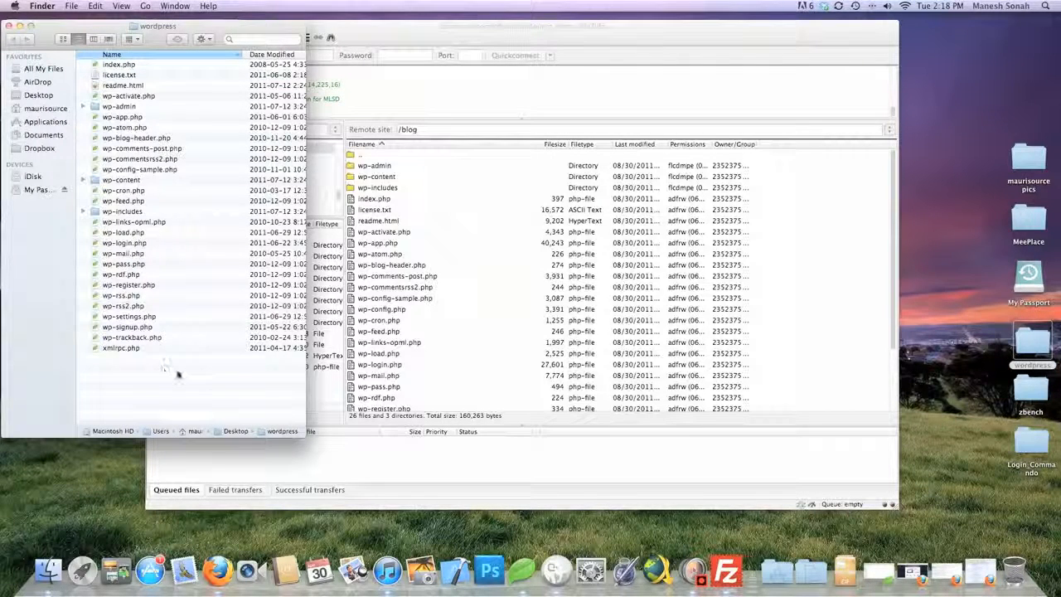
click(186, 383)
click(185, 384)
key(super+a)
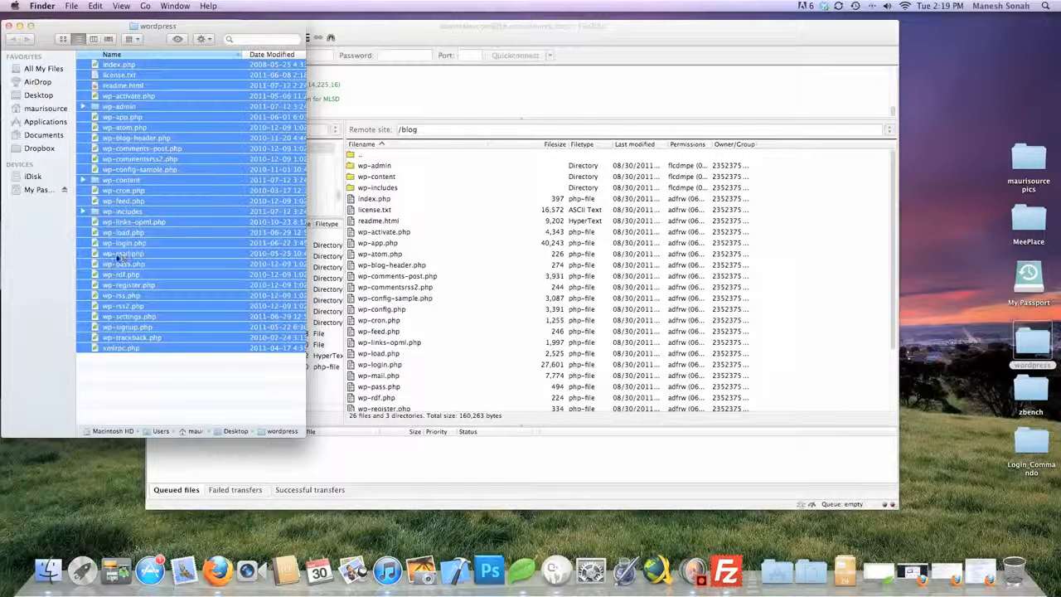
drag(122, 257, 431, 328)
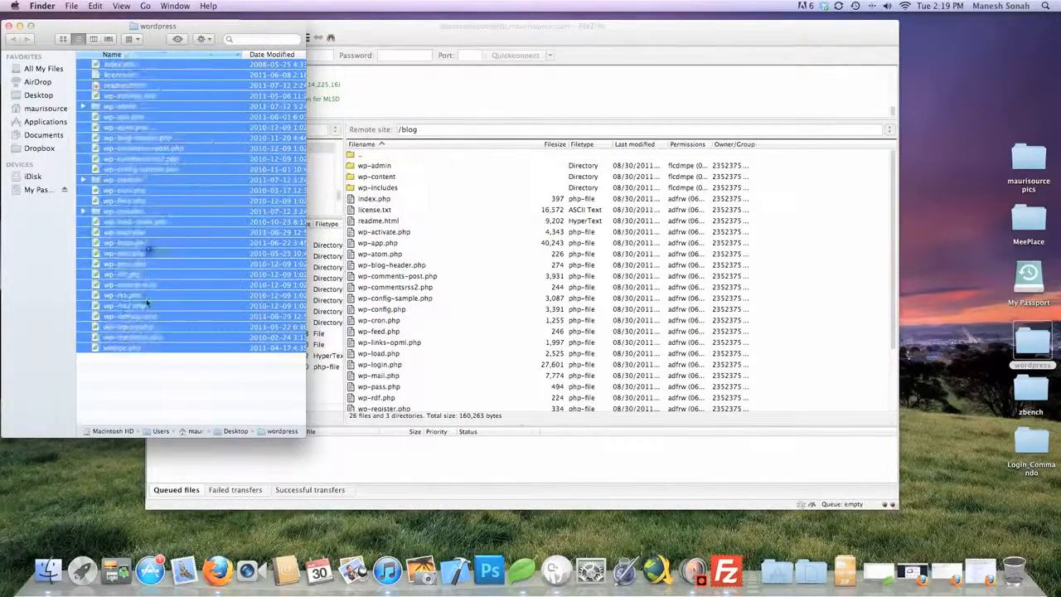
Move FileZilla's remote side up from /blog to root, then return to the wordpress Finder window
click(586, 352)
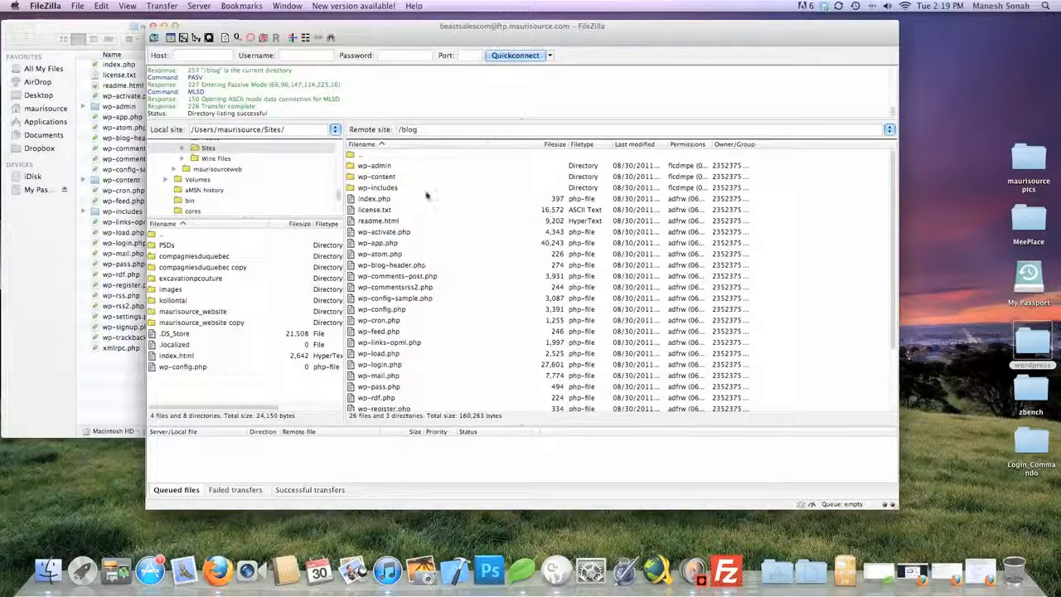
double_click(358, 156)
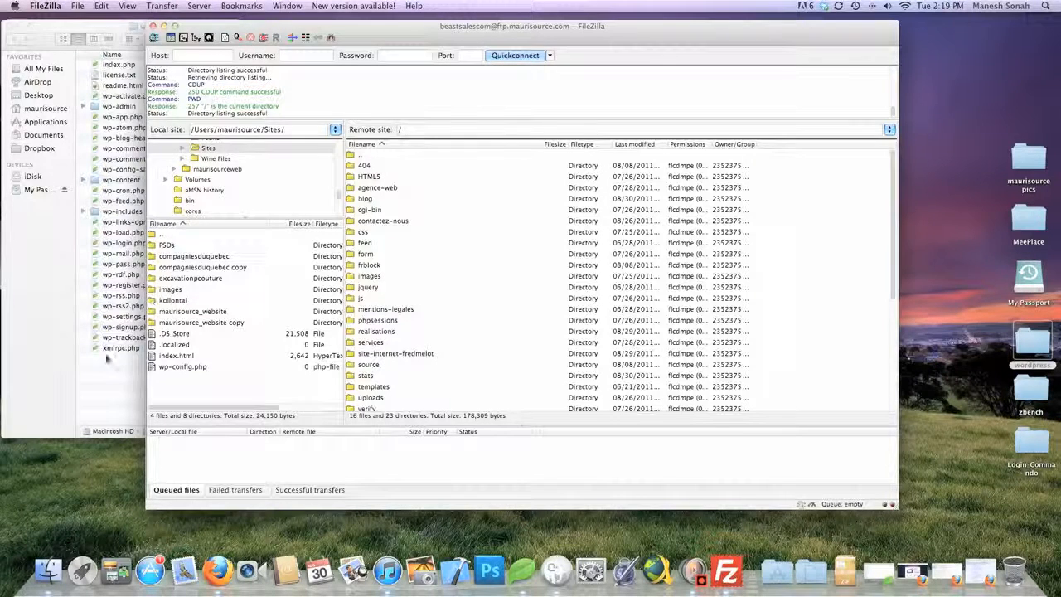
click(105, 365)
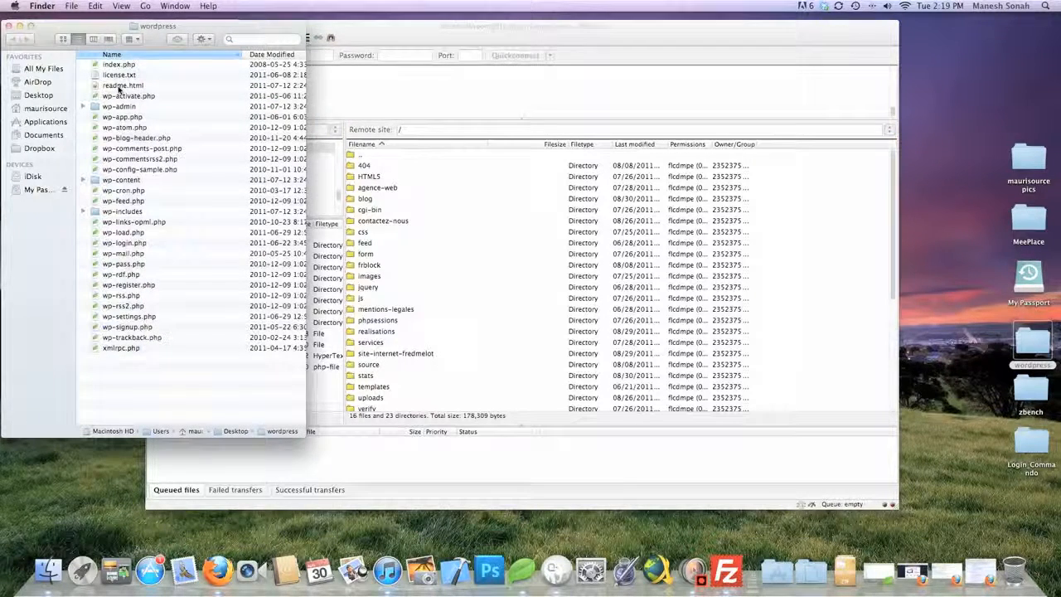
Open the local WordPress 3.2.1 readme.html in Firefox, read through it, then switch to cPanel X
double_click(119, 87)
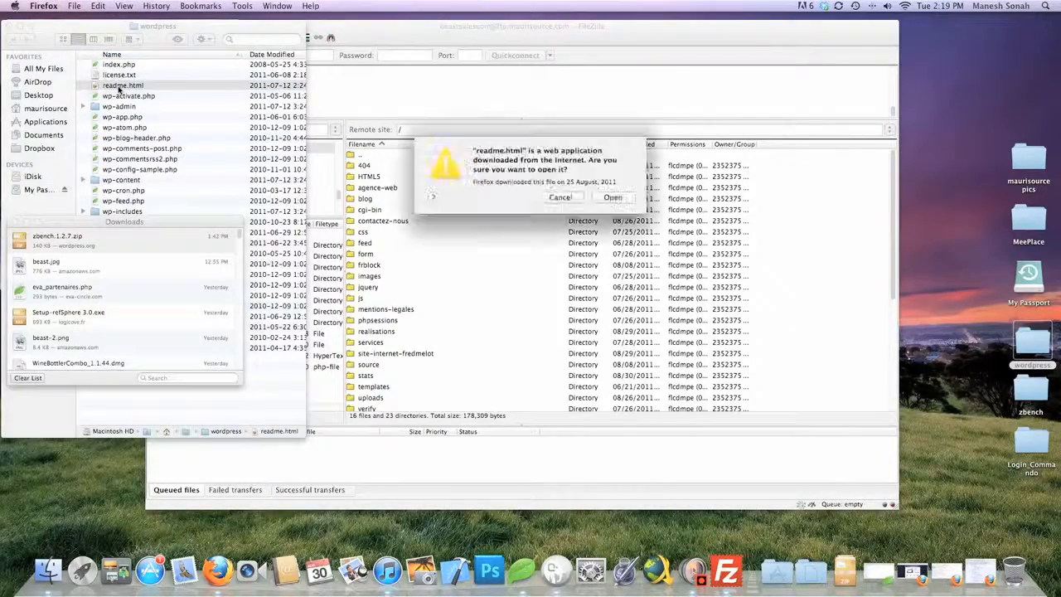
click(617, 204)
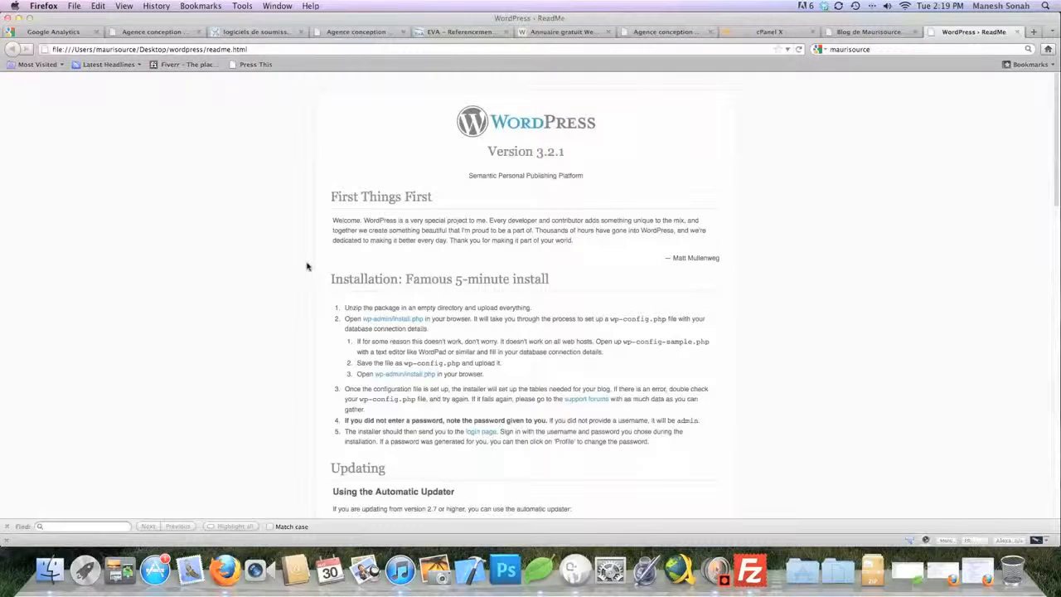
scroll(307, 266, down, 3)
scroll(307, 266, down, 10)
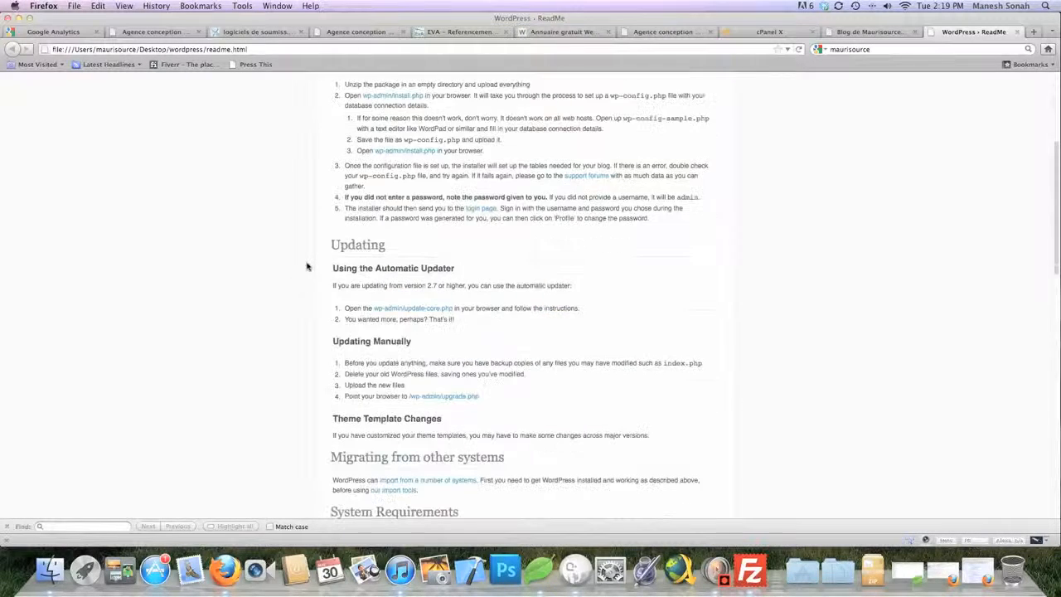
scroll(307, 266, down, 18)
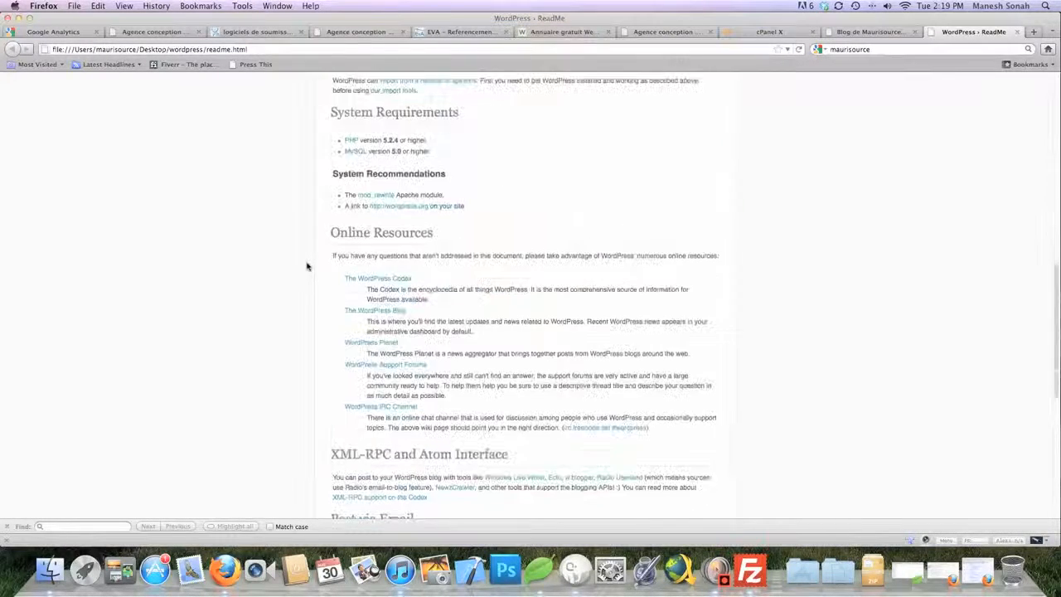
scroll(307, 266, down, 1)
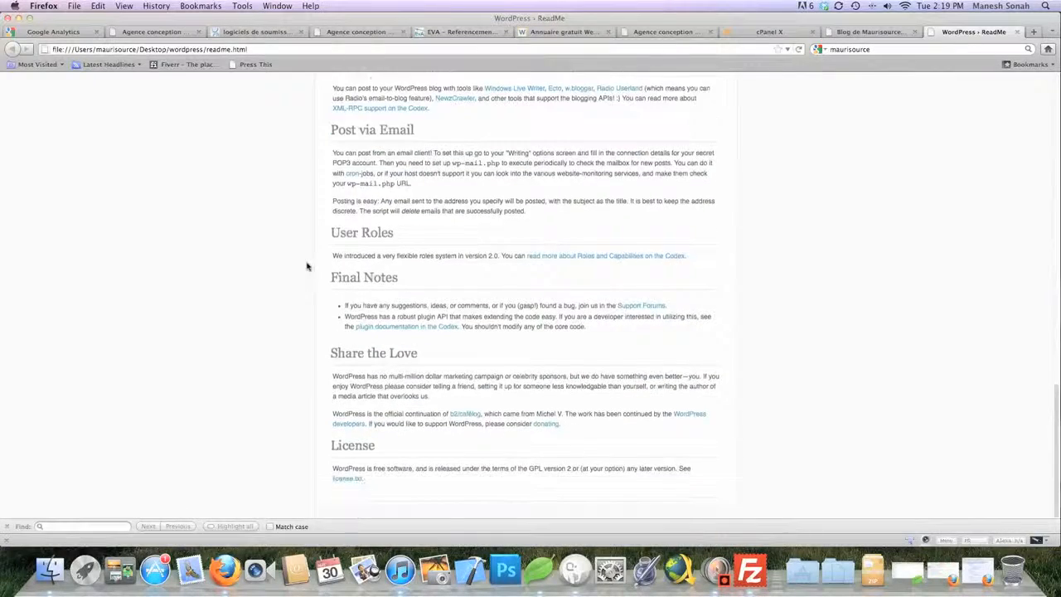
scroll(307, 266, up, 20)
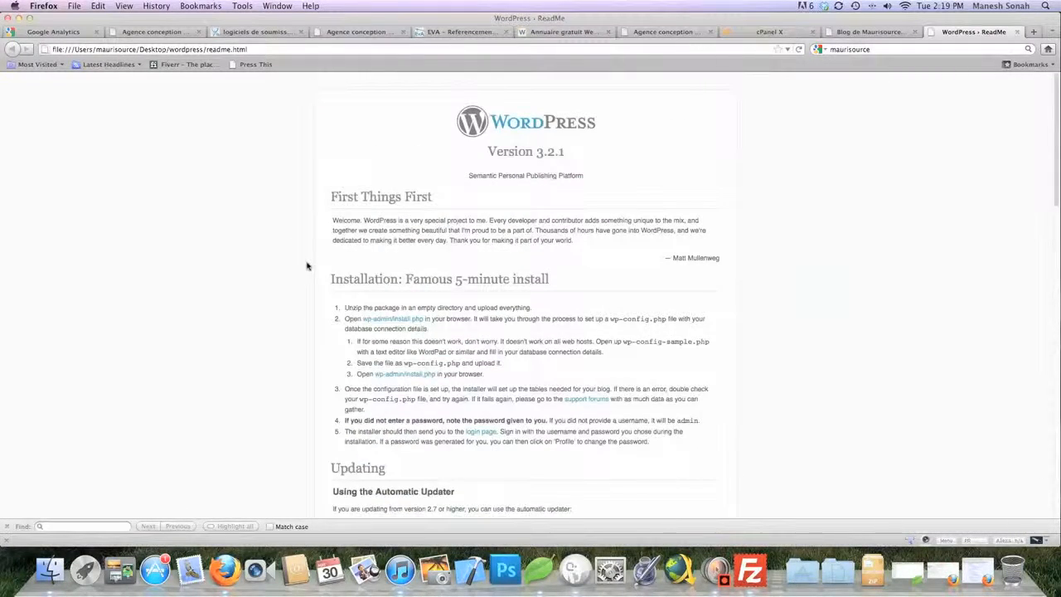
click(769, 33)
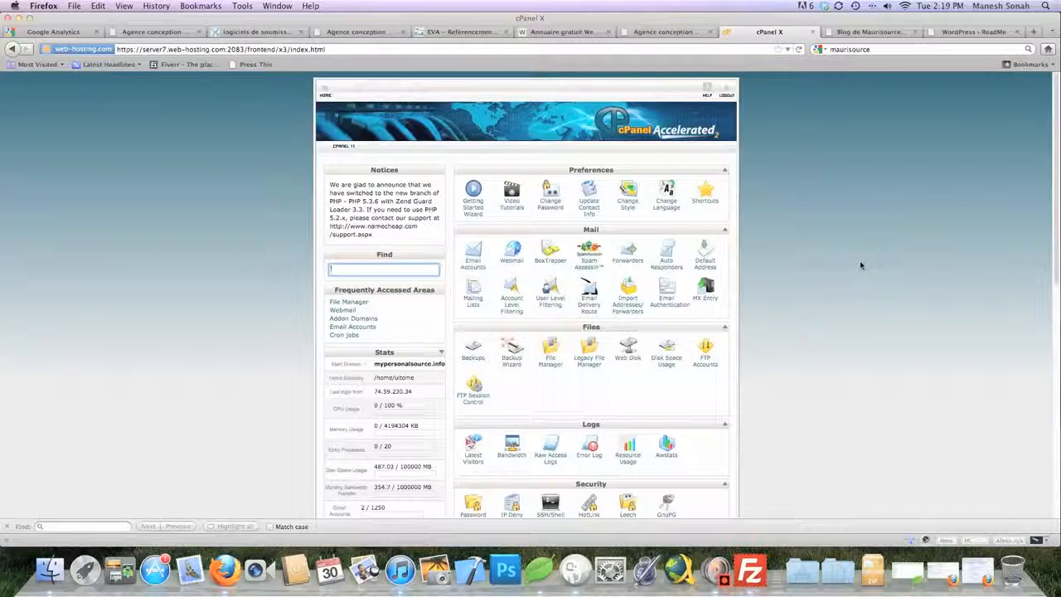
click(860, 265)
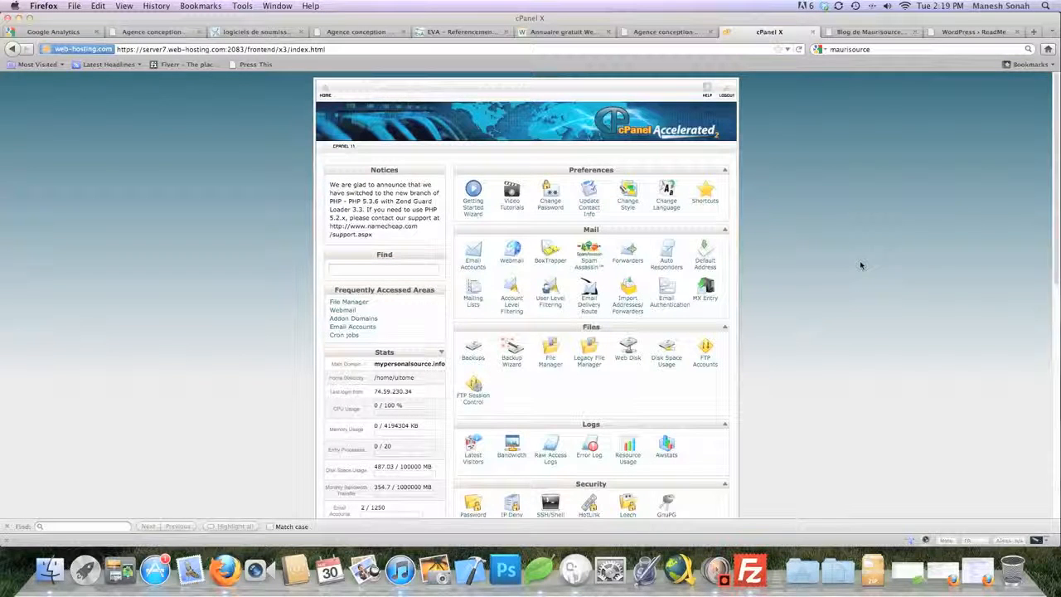
Open FTP Accounts from the Files section of the cPanel home page
scroll(860, 265, down, 3)
scroll(861, 265, up, 3)
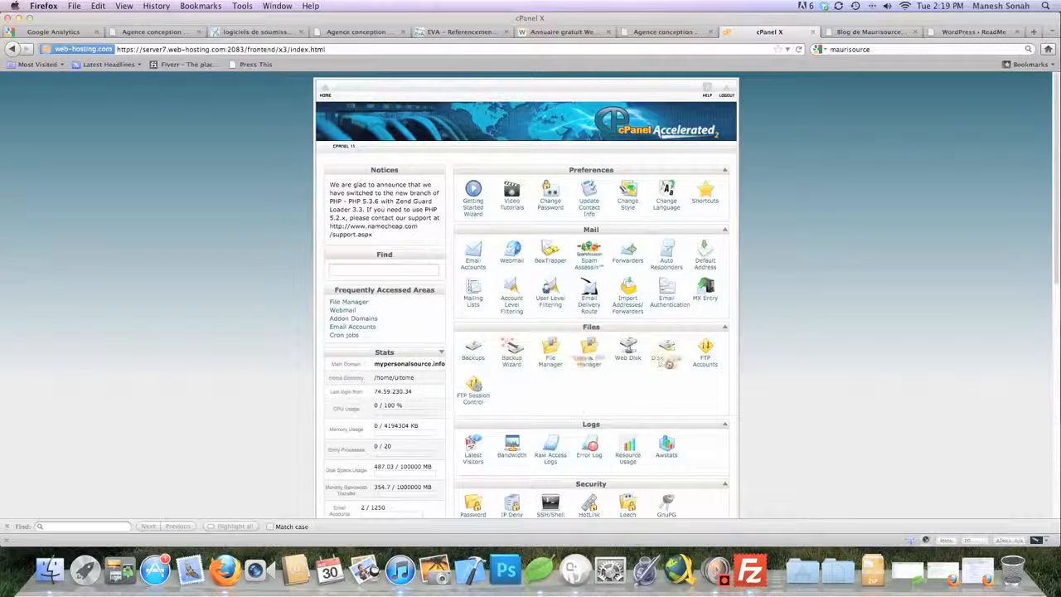
click(706, 357)
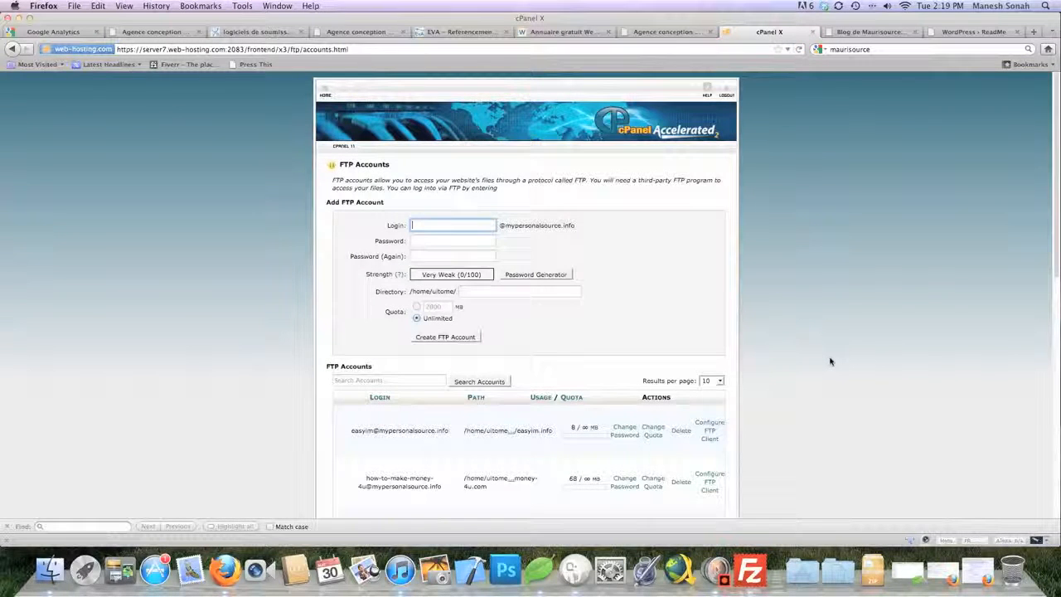
Enter the new FTP account's login and a strong password in both password fields
scroll(831, 361, down, 2)
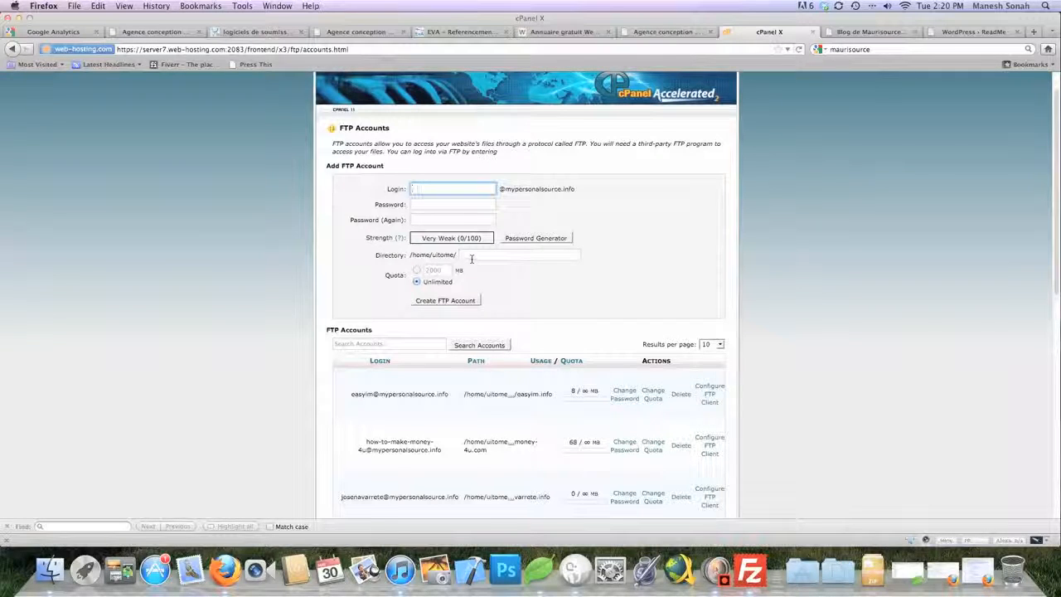
scroll(787, 405, up, 1)
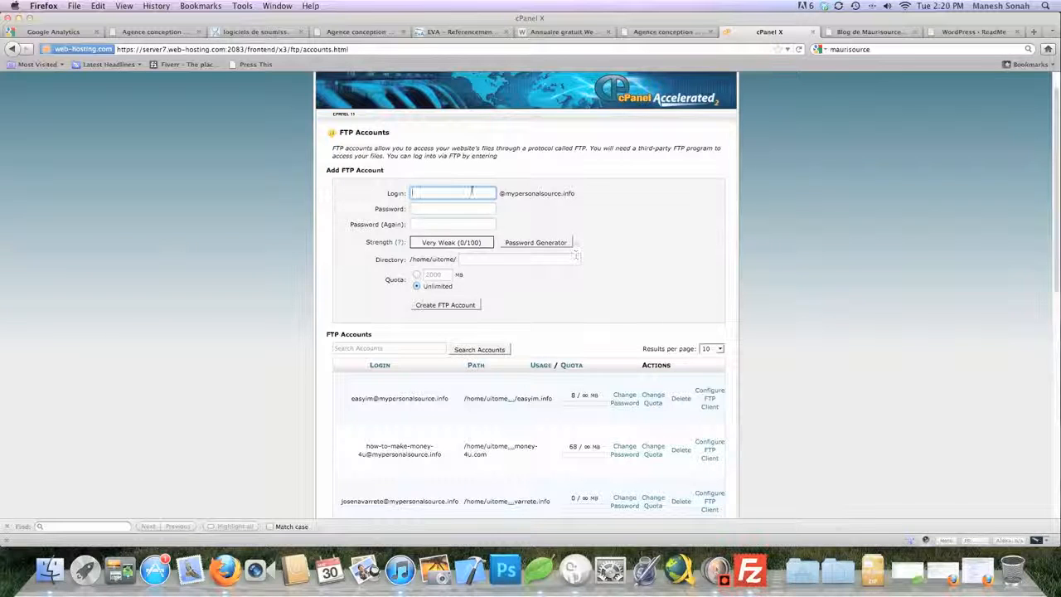
click(466, 195)
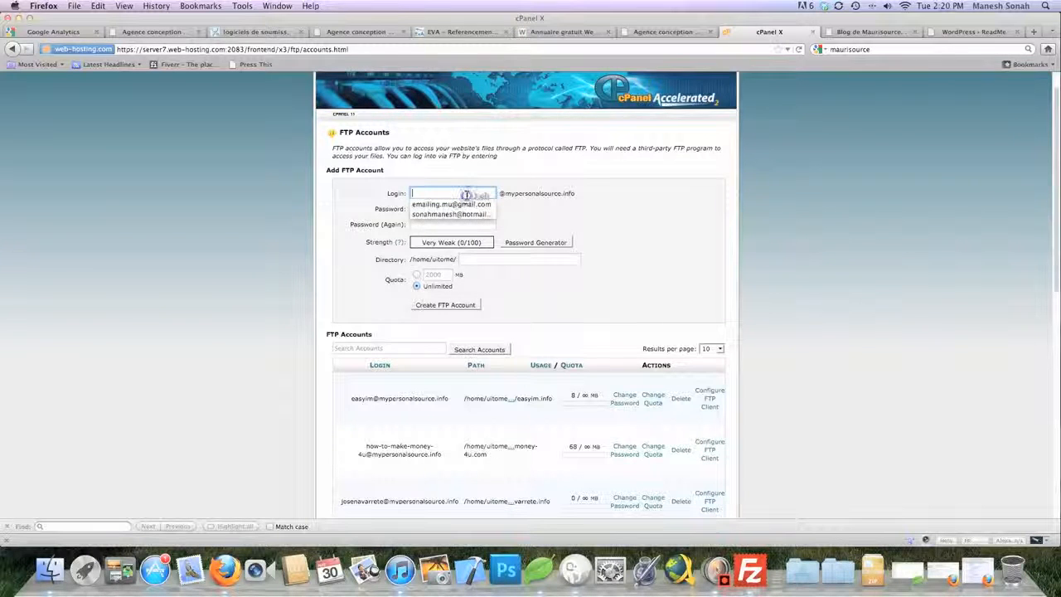
click(597, 204)
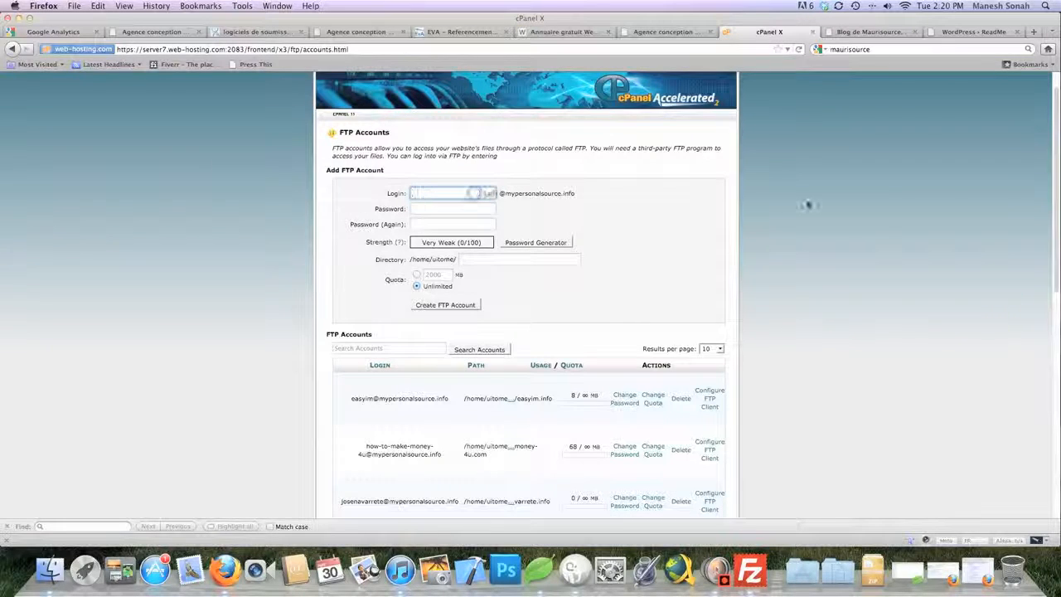
text(maurisource)
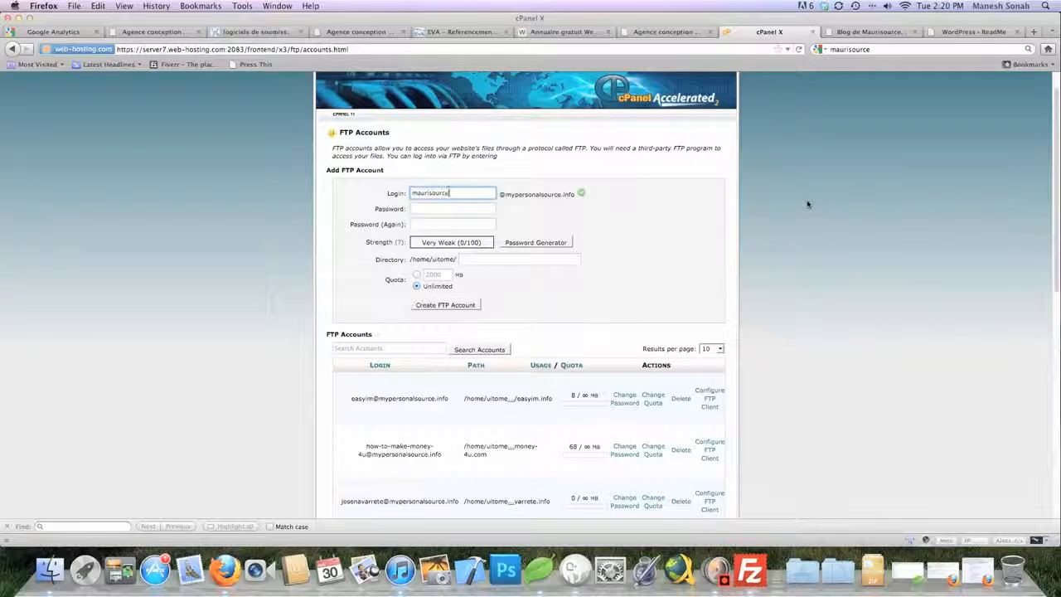
click(450, 209)
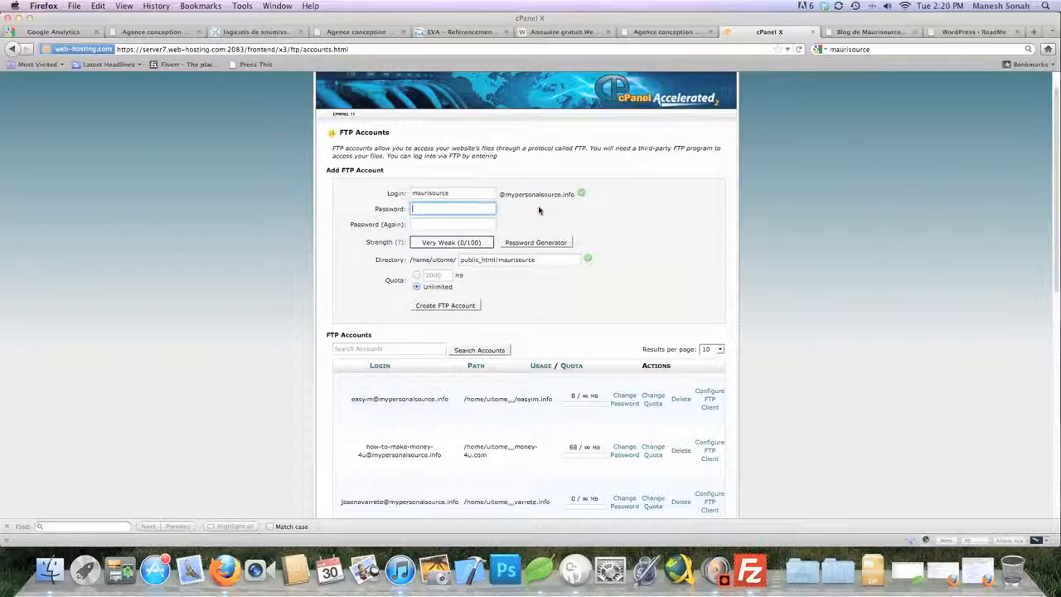
text(m••••••••)
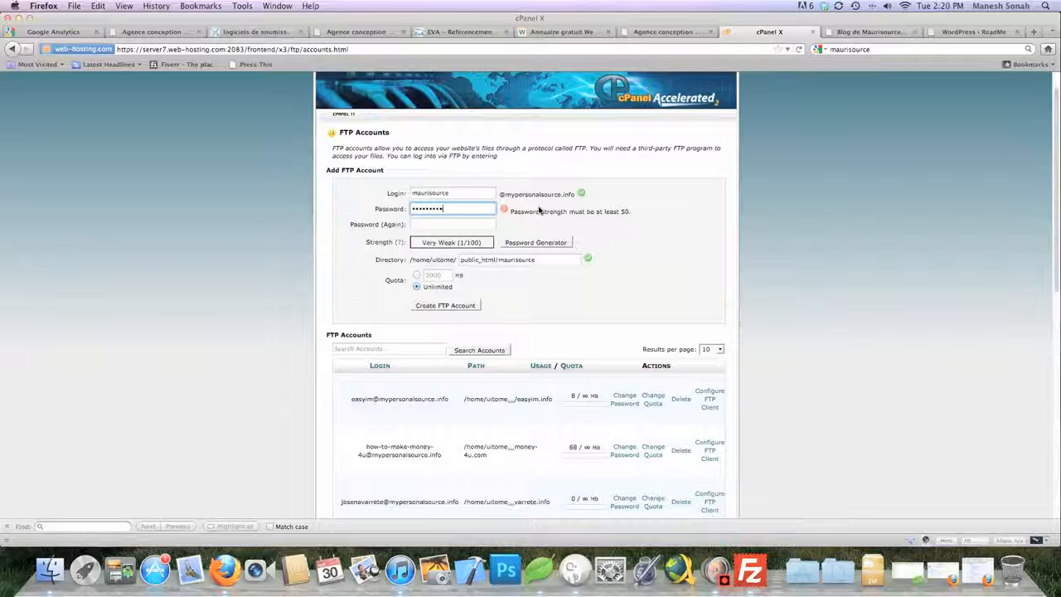
text(•••)
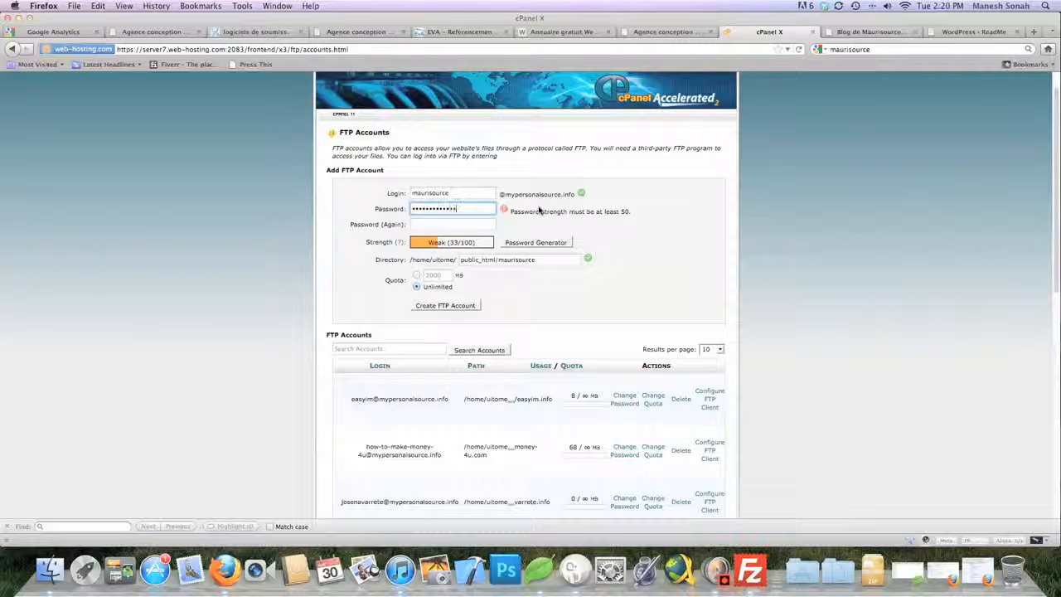
key(Tab)
text(•••••••••••)
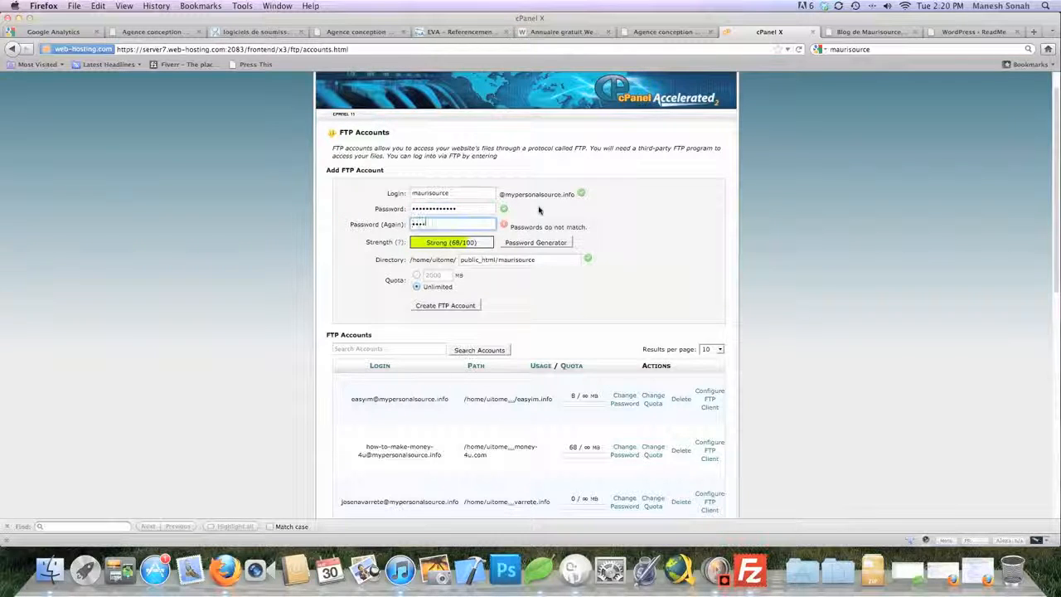
text(•)
click(309, 271)
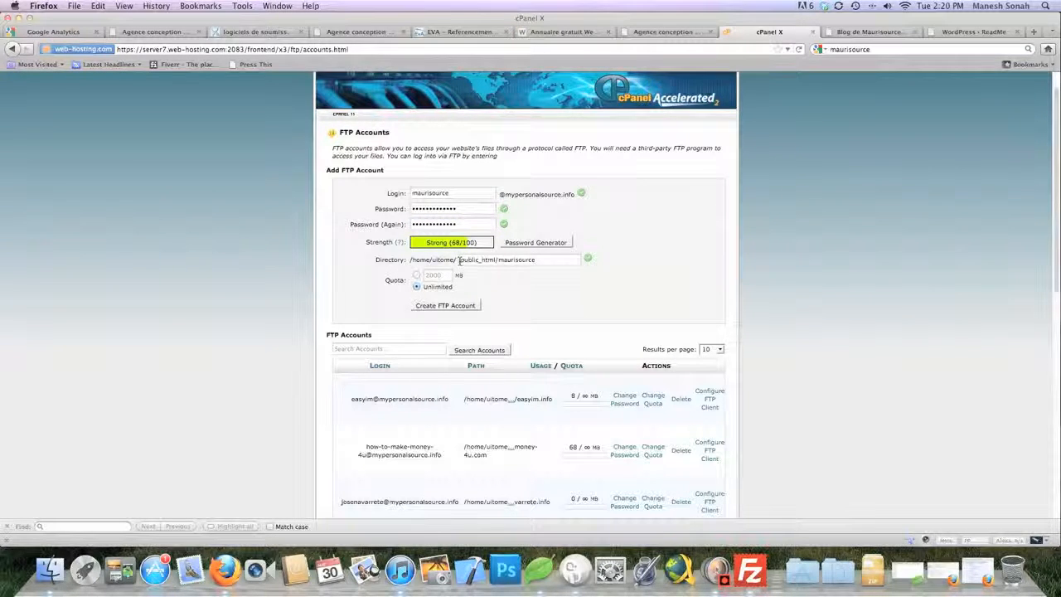
Replace the directory with www, keep the Unlimited quota, and create the FTP account
drag(460, 259, 572, 260)
key(BackSpace)
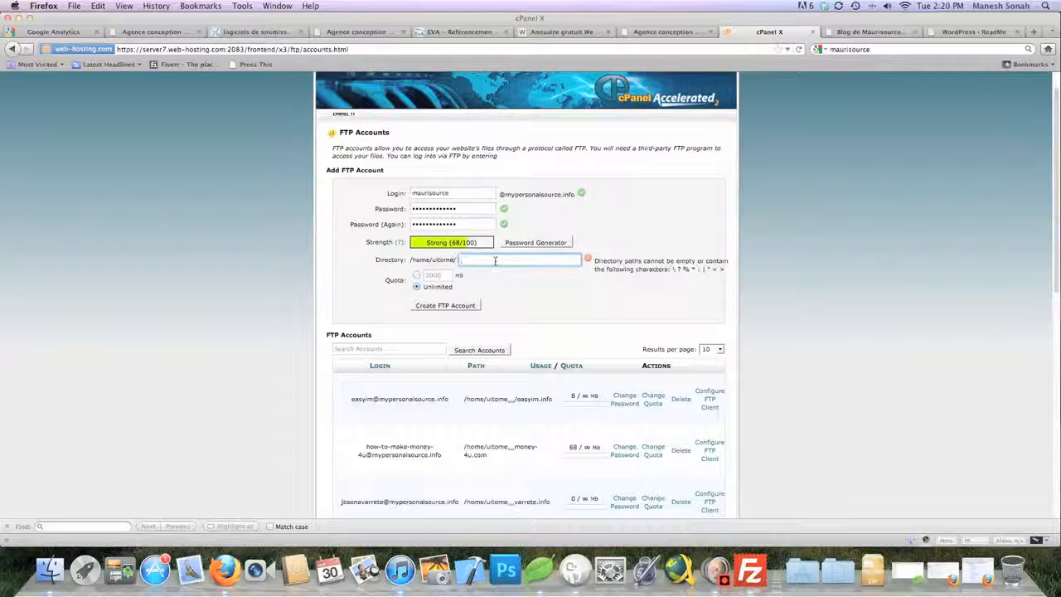
text(www)
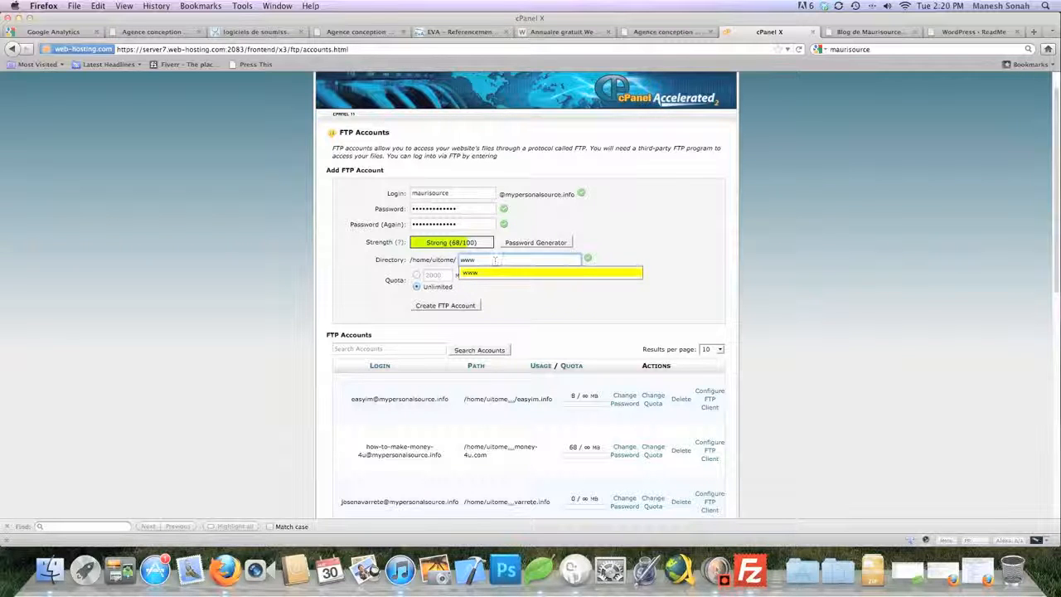
click(469, 273)
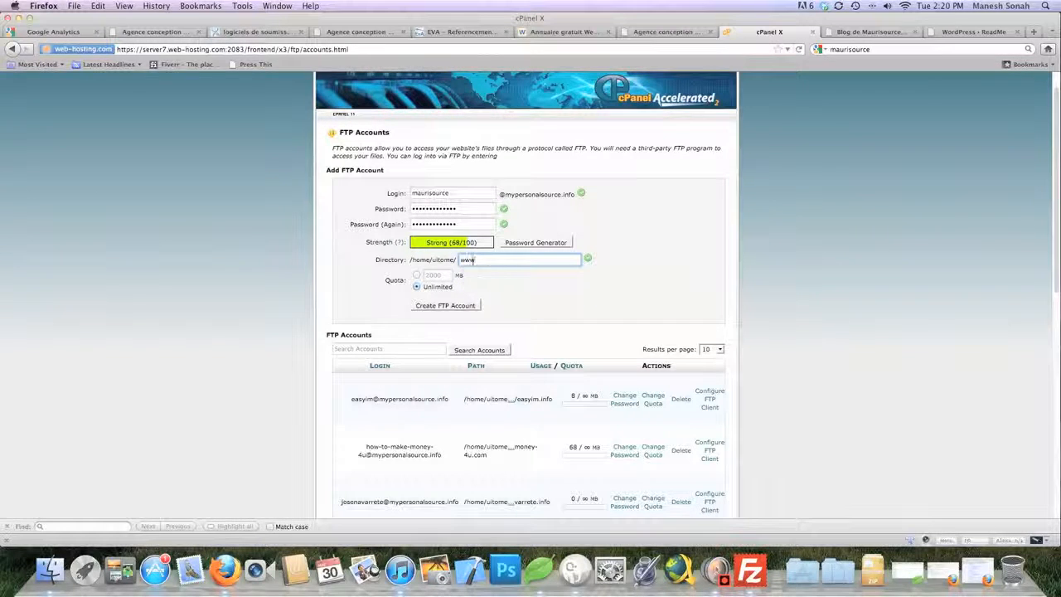
click(511, 280)
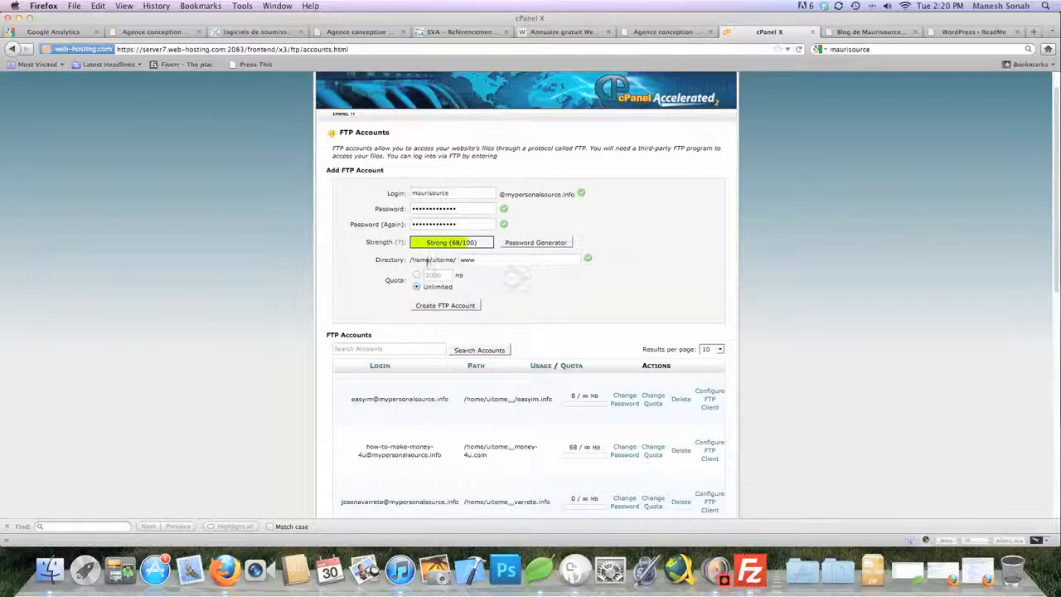
scroll(398, 282, down, 1)
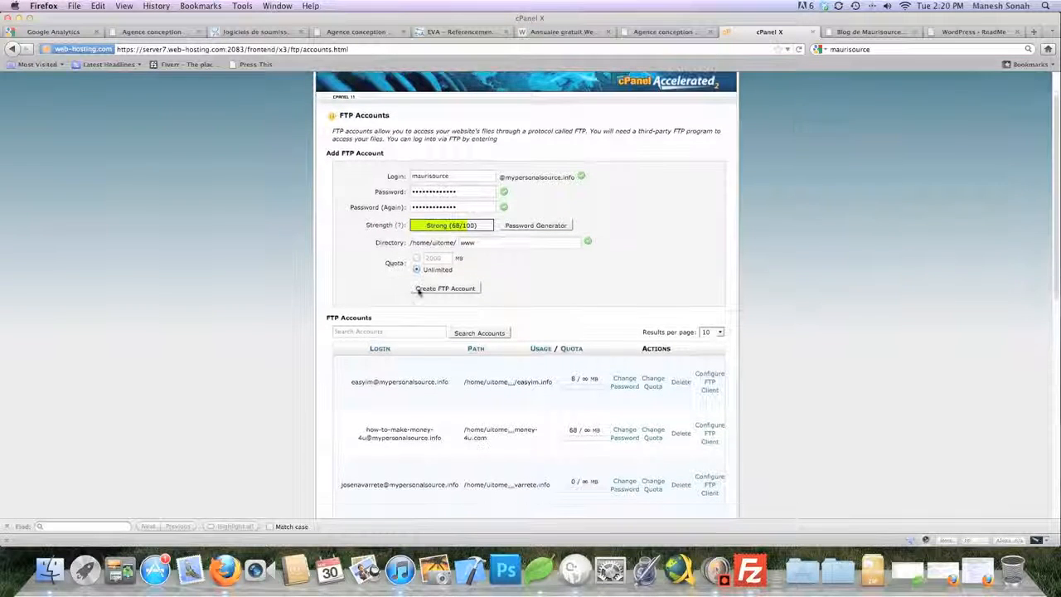
click(439, 289)
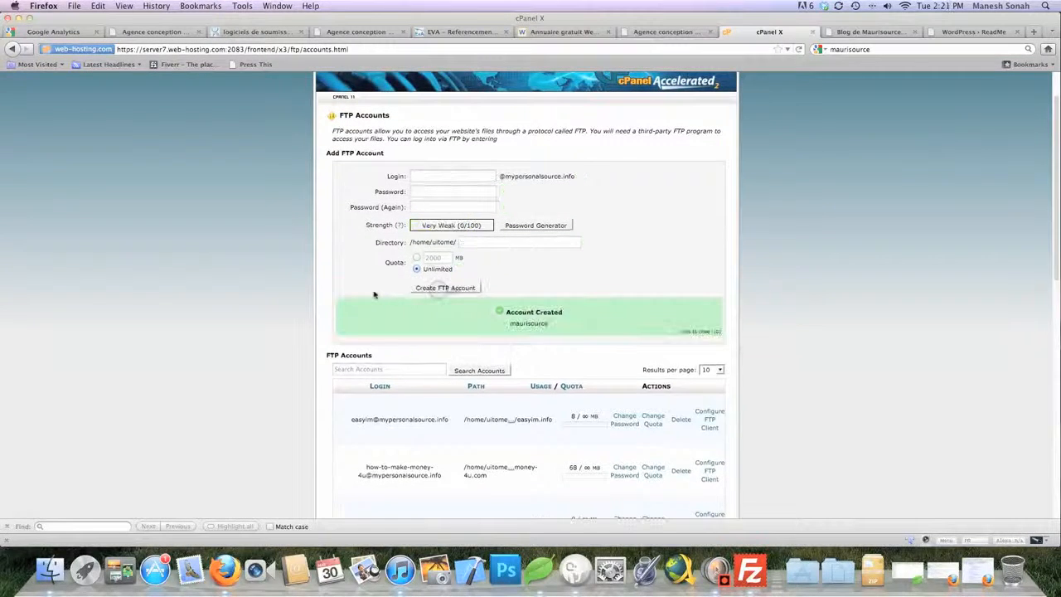
Scroll the FTP Accounts list to find the new login using public_html with unlimited quota
scroll(341, 295, down, 1)
scroll(341, 296, down, 2)
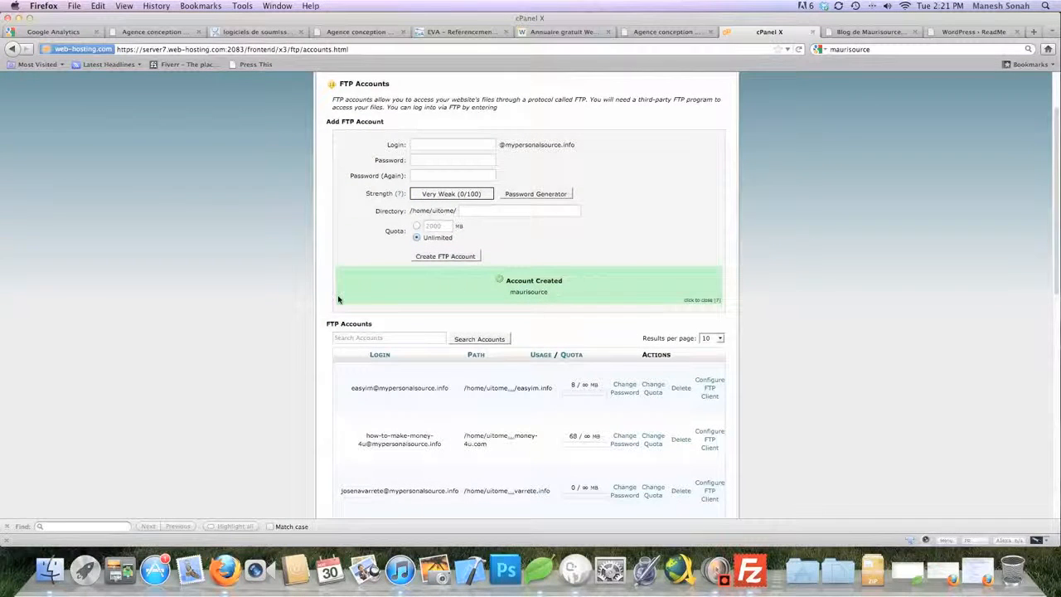
scroll(339, 296, down, 4)
scroll(306, 291, down, 5)
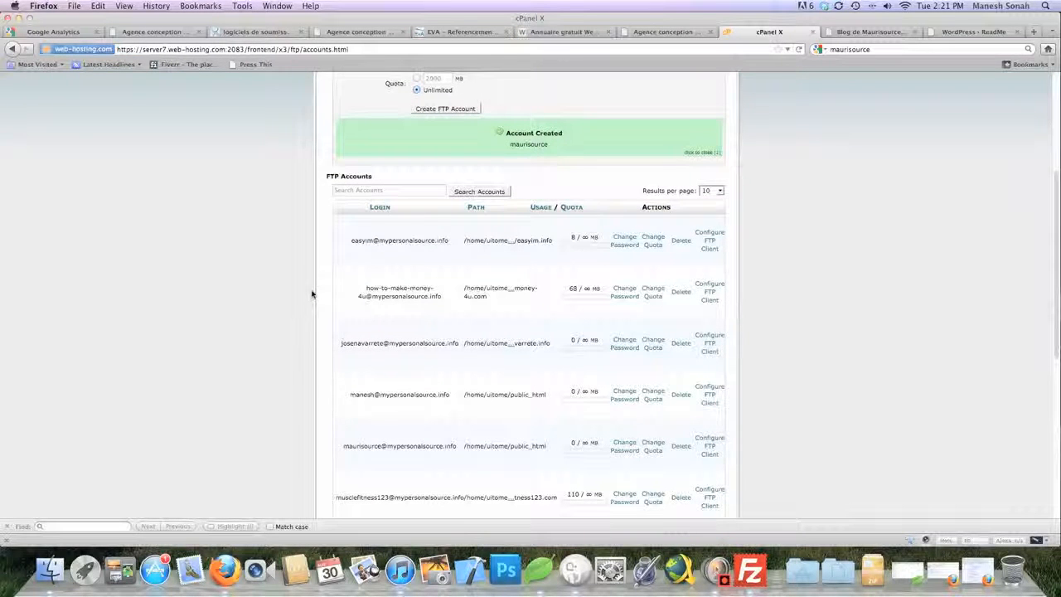
scroll(304, 293, down, 1)
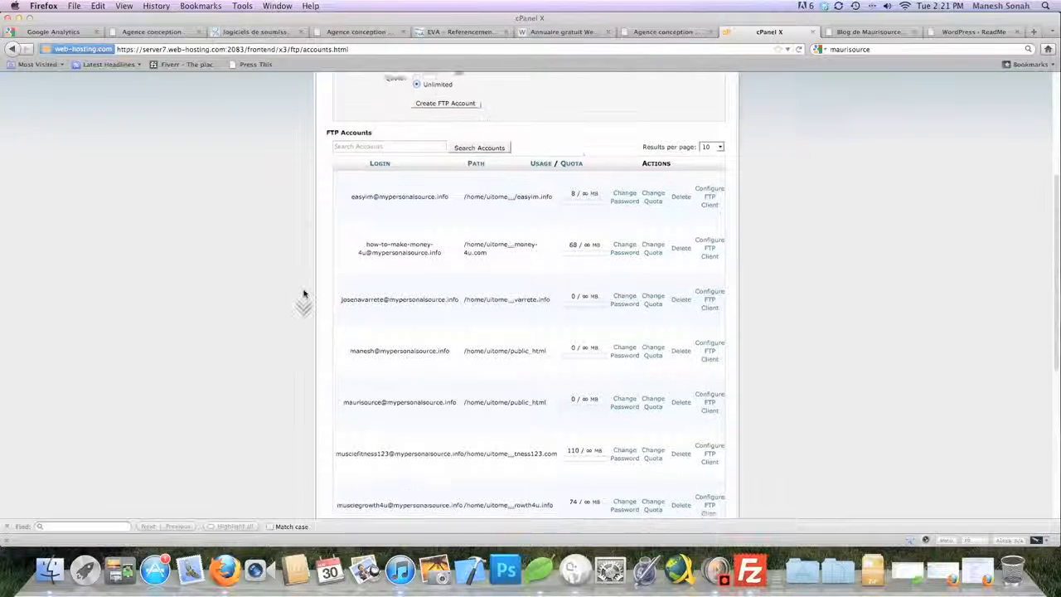
scroll(305, 294, down, 8)
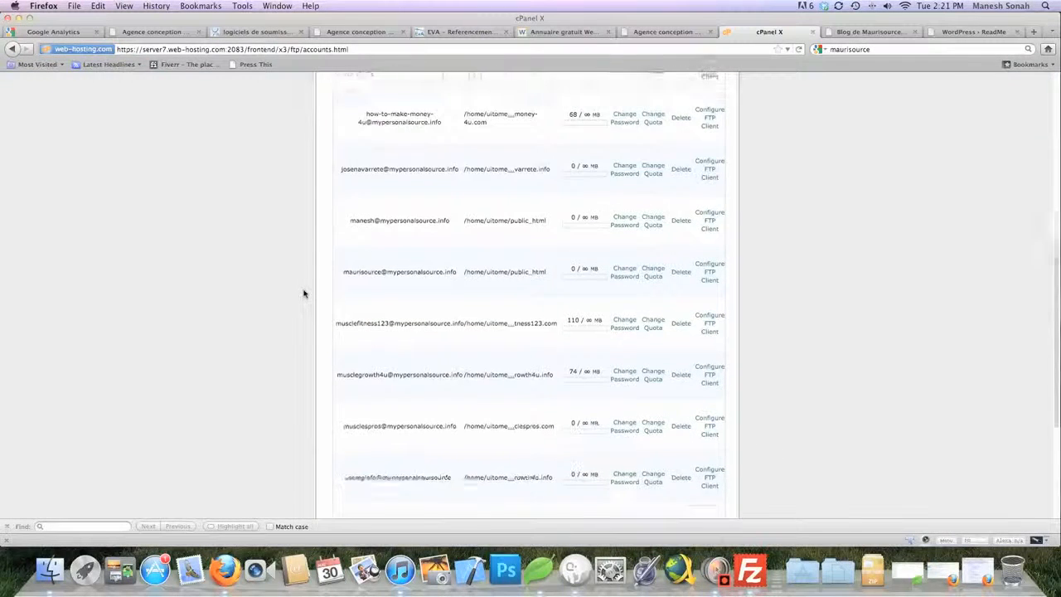
scroll(305, 293, down, 3)
scroll(304, 293, up, 5)
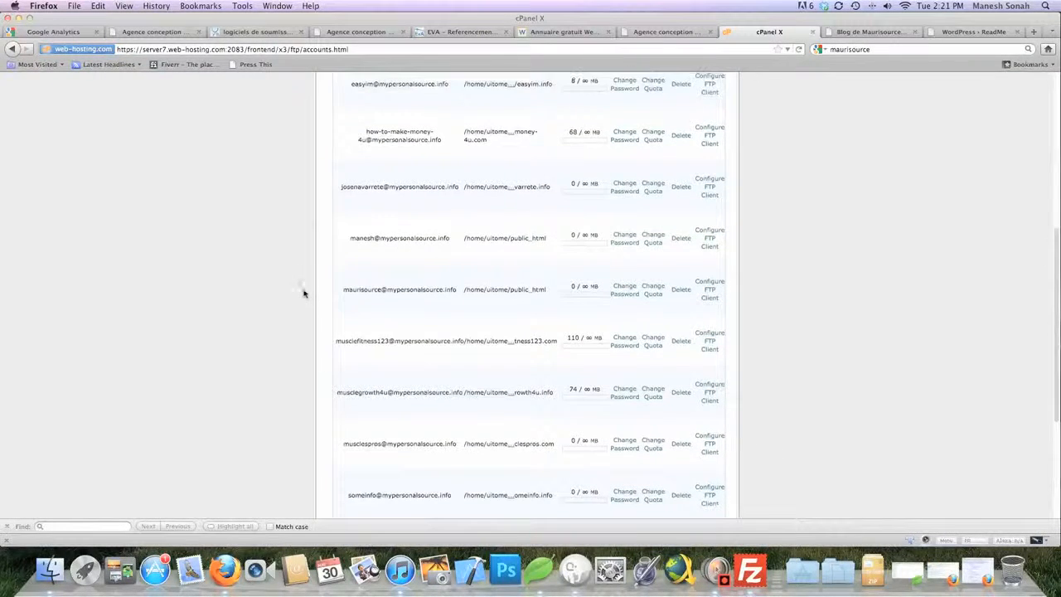
scroll(305, 294, up, 12)
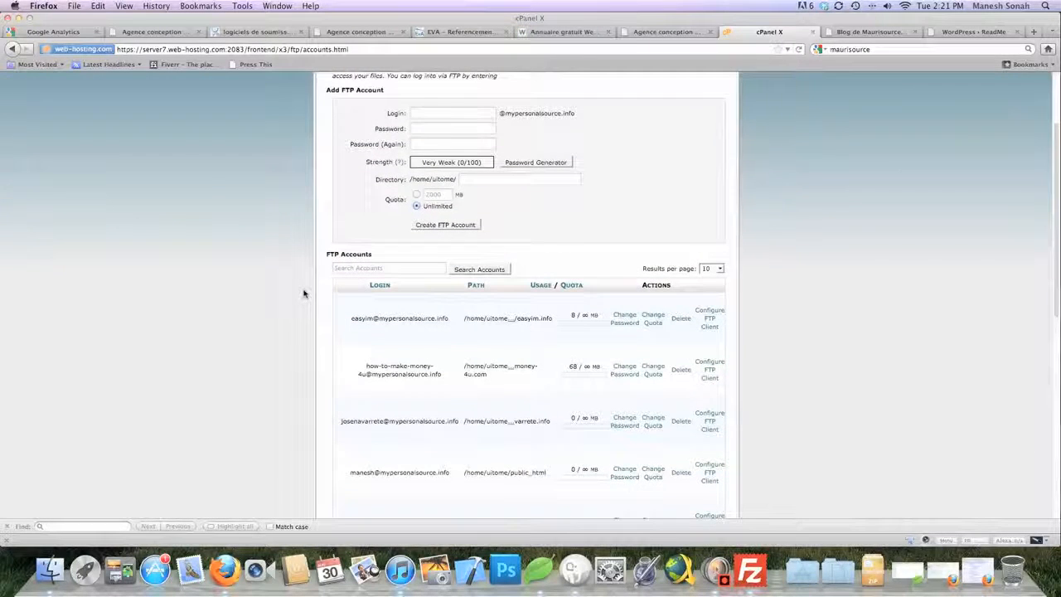
scroll(320, 374, down, 3)
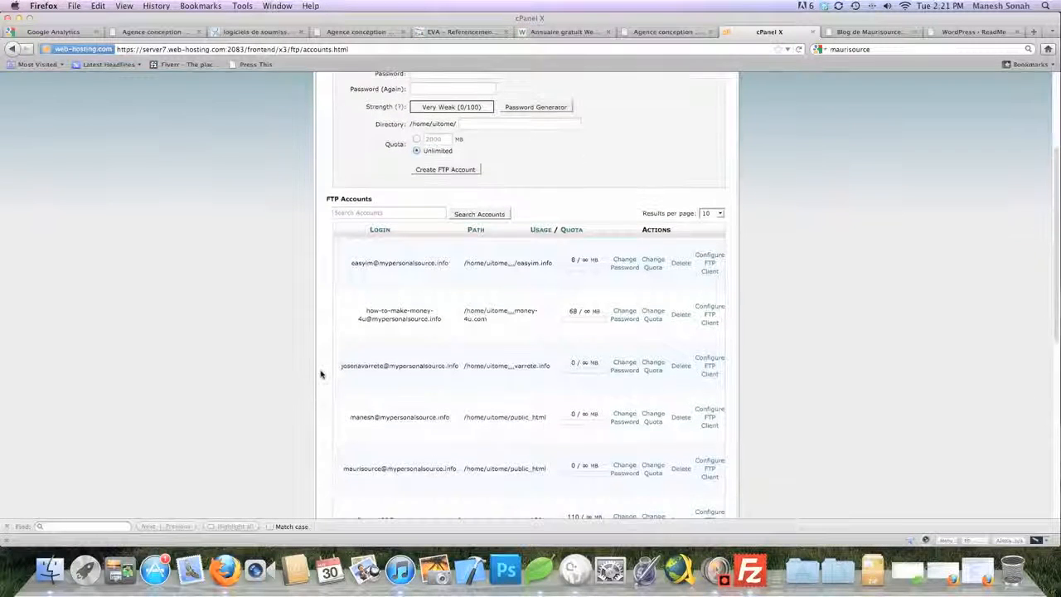
scroll(321, 375, down, 5)
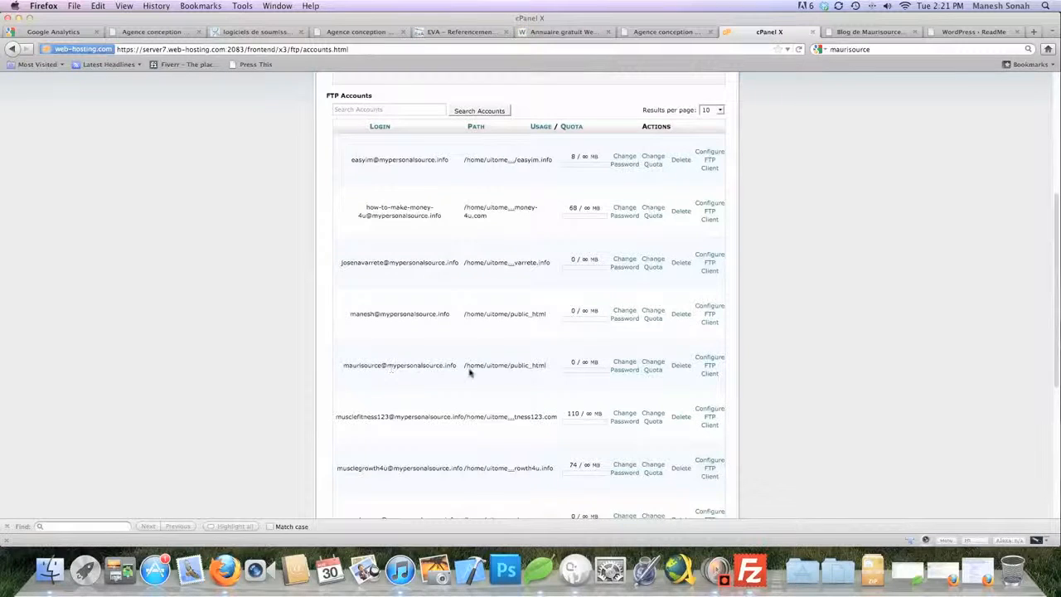
Show the new account's FTP client settings: server ftp.mypersonalsource.info, port 21, SFTP port 21098
click(713, 368)
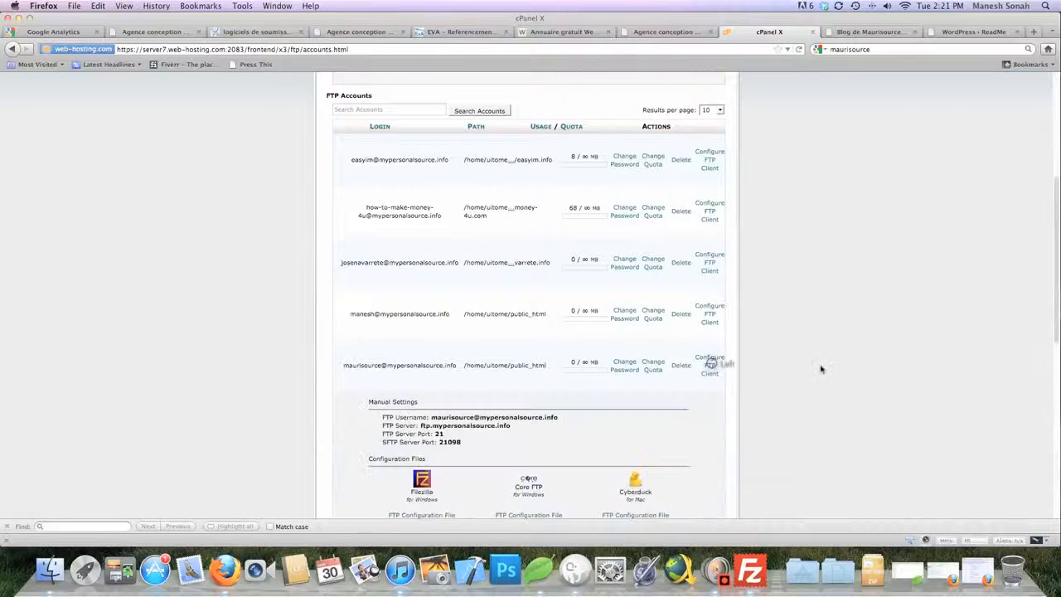
scroll(823, 369, down, 5)
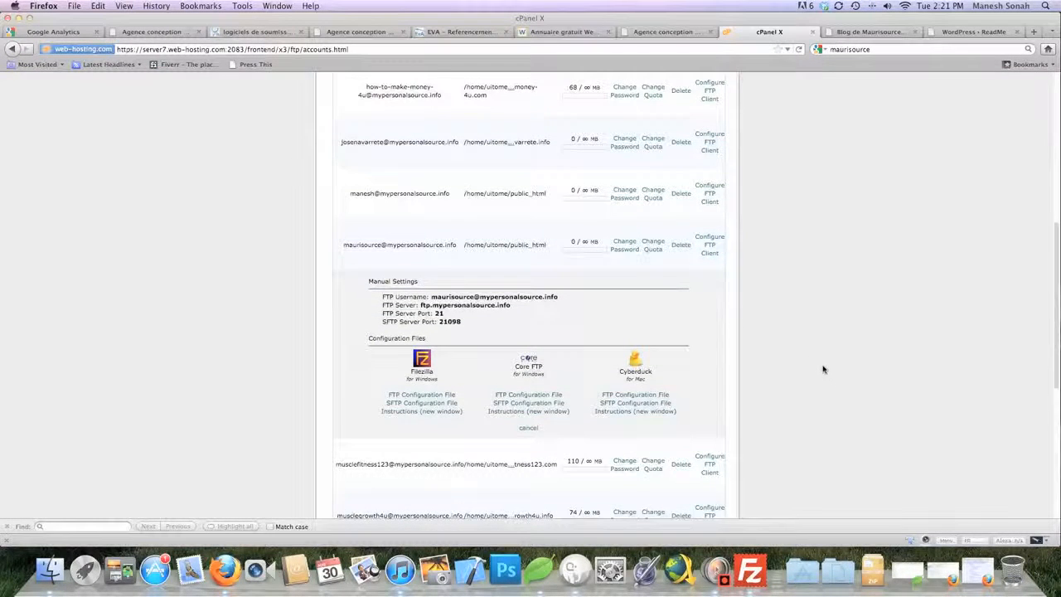
scroll(823, 369, down, 1)
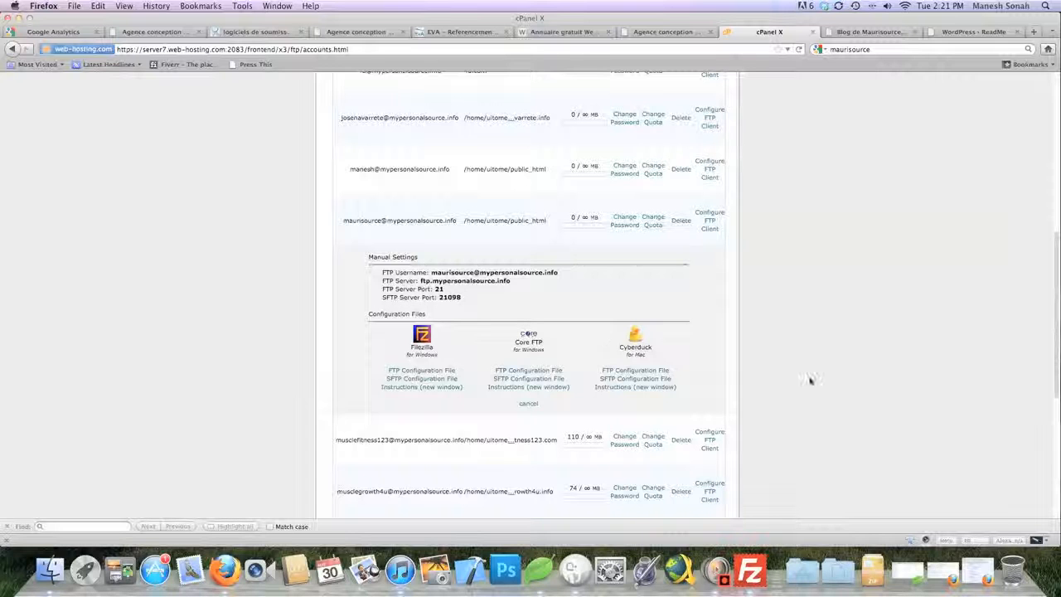
Enter host ftp.mypersonalsource.info with the new FTP account's username and password in Quickconnect
click(758, 568)
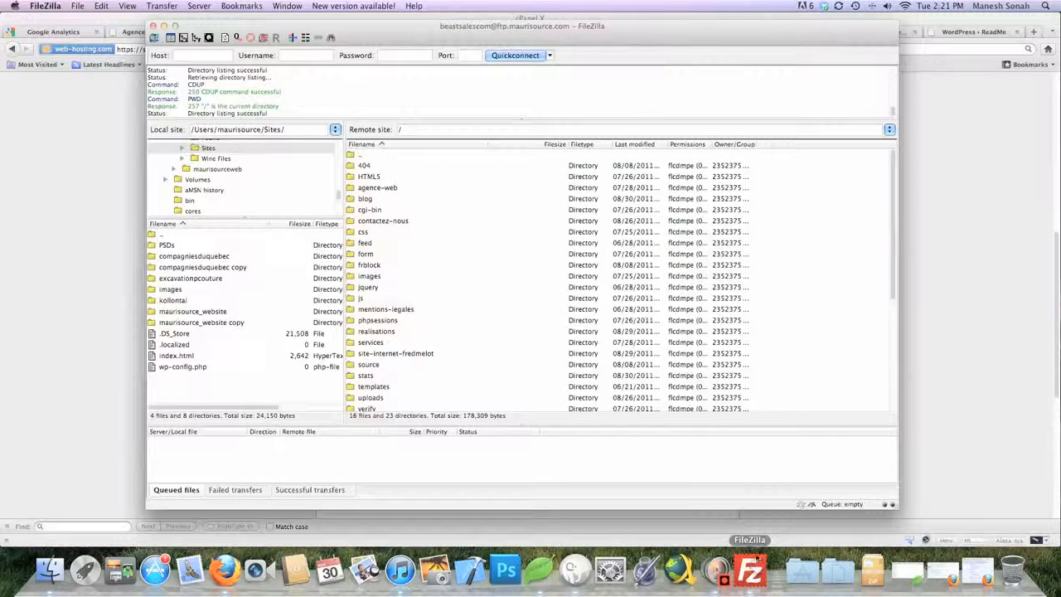
drag(514, 30, 1060, 42)
drag(957, 40, 965, 42)
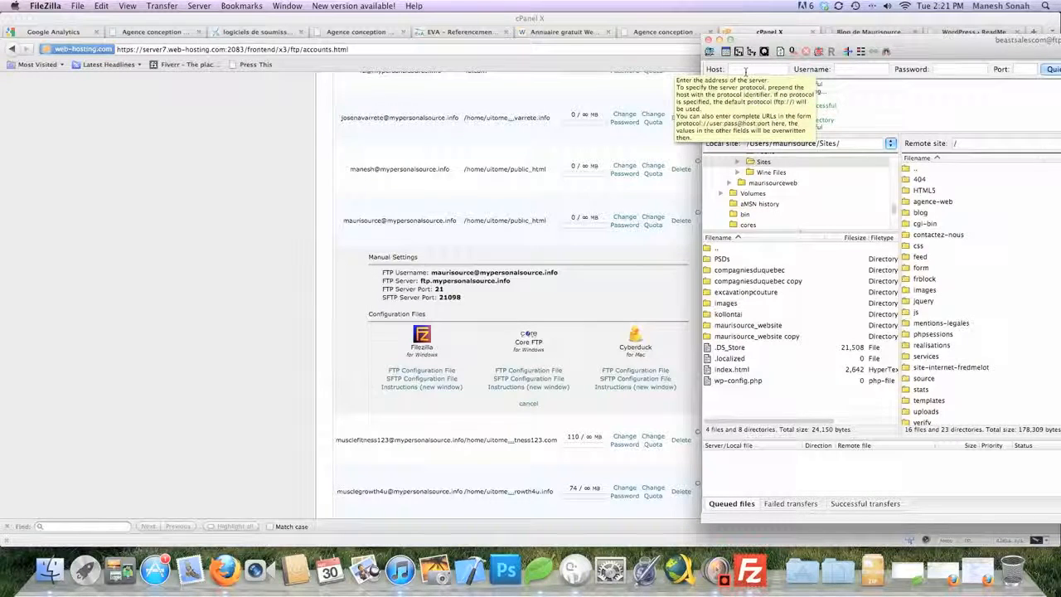
click(855, 71)
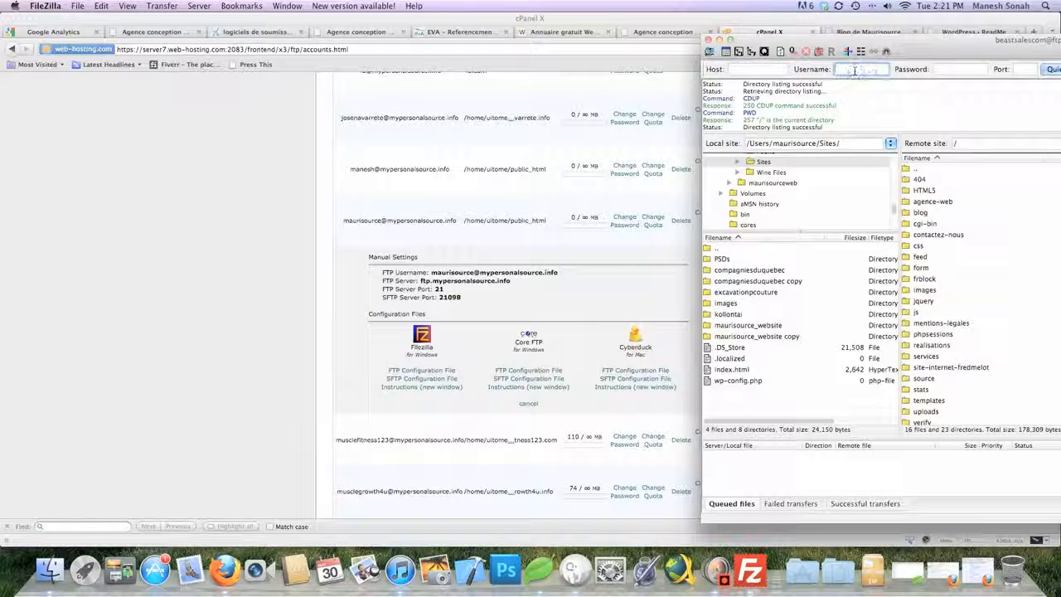
click(748, 70)
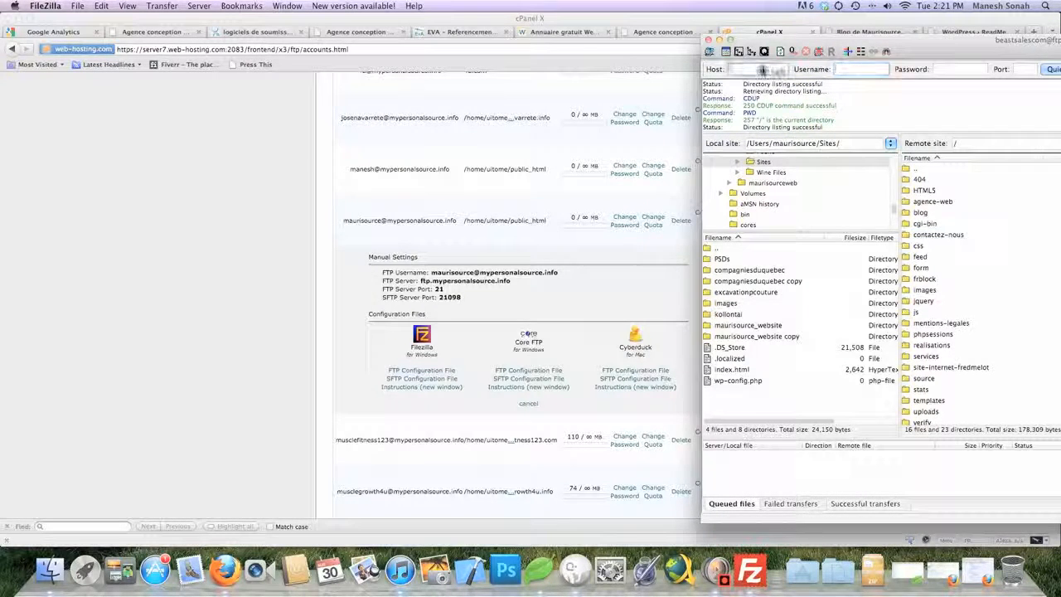
text(ftp)
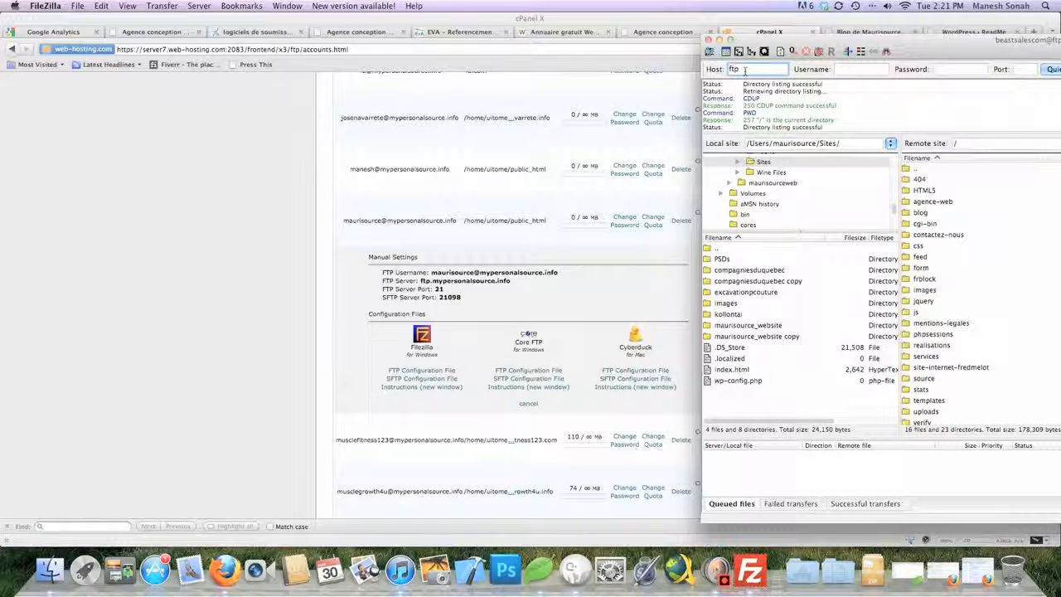
text(.mypers)
text(onalsource.in)
text(fo)
key(Tab)
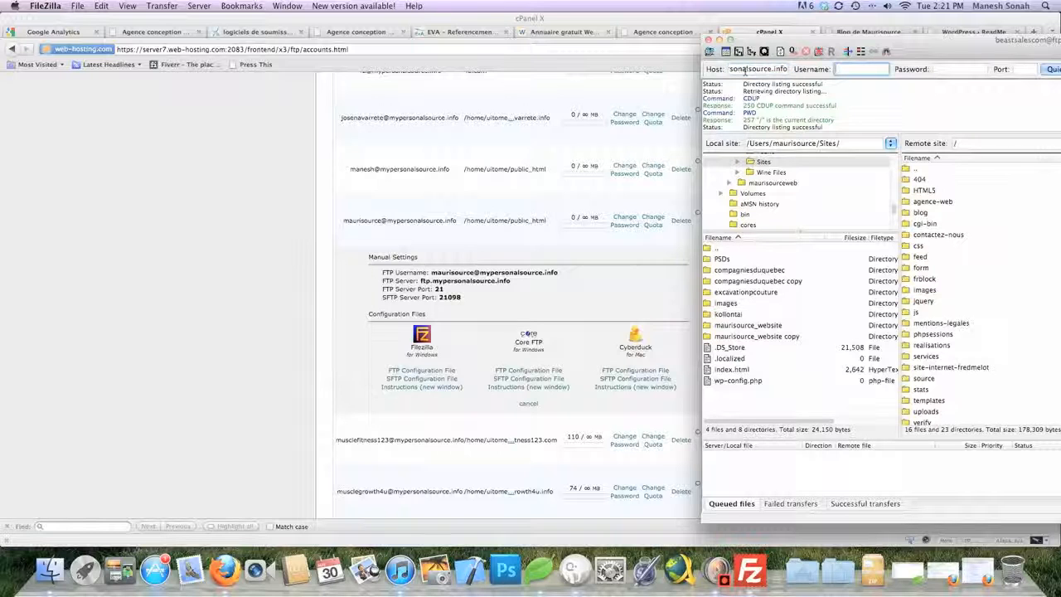
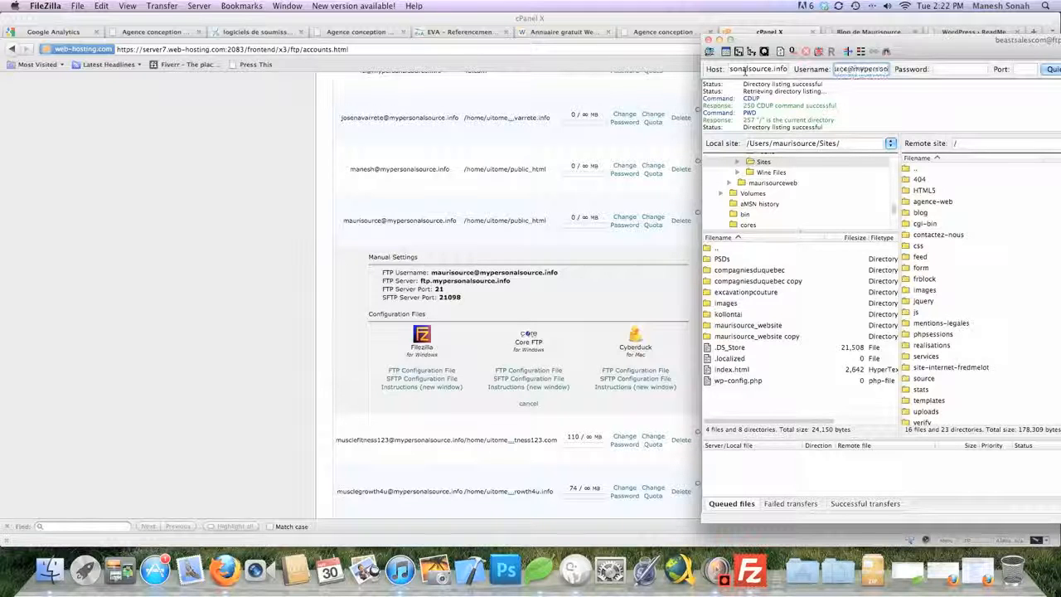
key(Tab)
text(••)
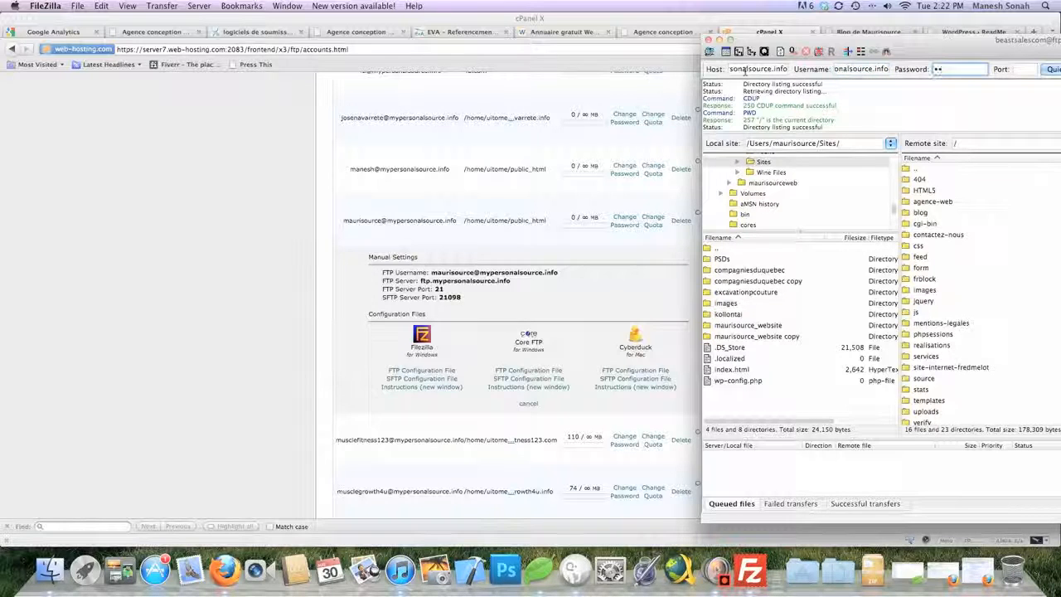
text(•••••••)
Set port 21 and connect, aborting the previous connection
drag(906, 39, 848, 38)
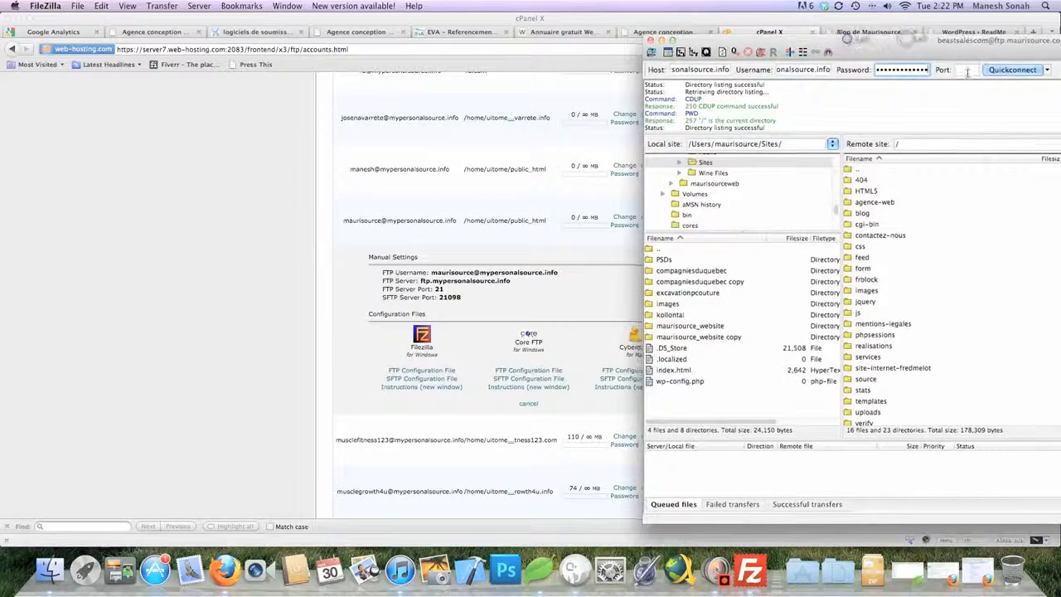
click(966, 72)
text(21)
drag(956, 42, 706, 32)
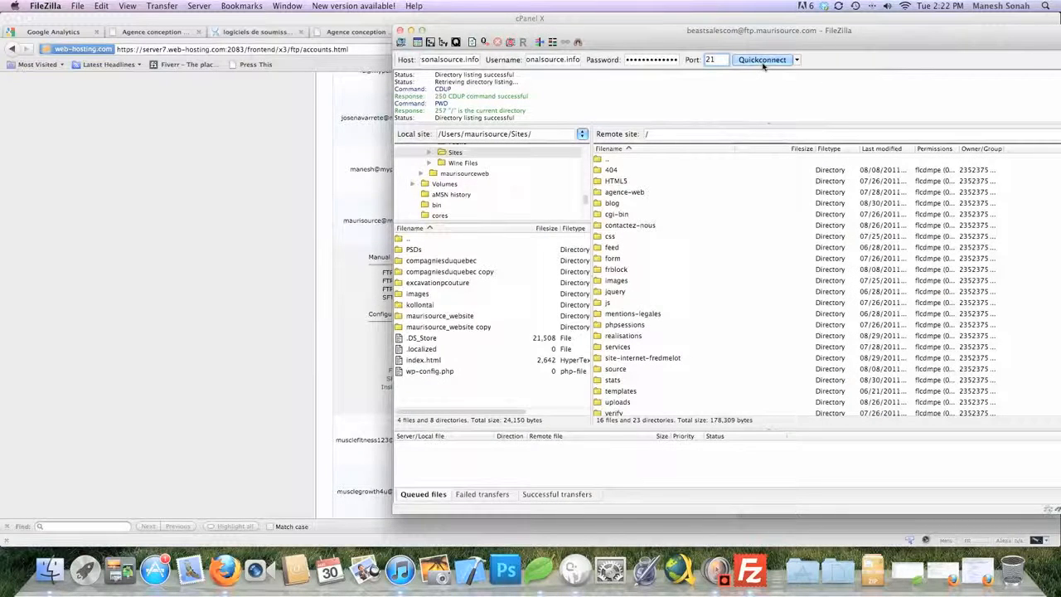
click(763, 61)
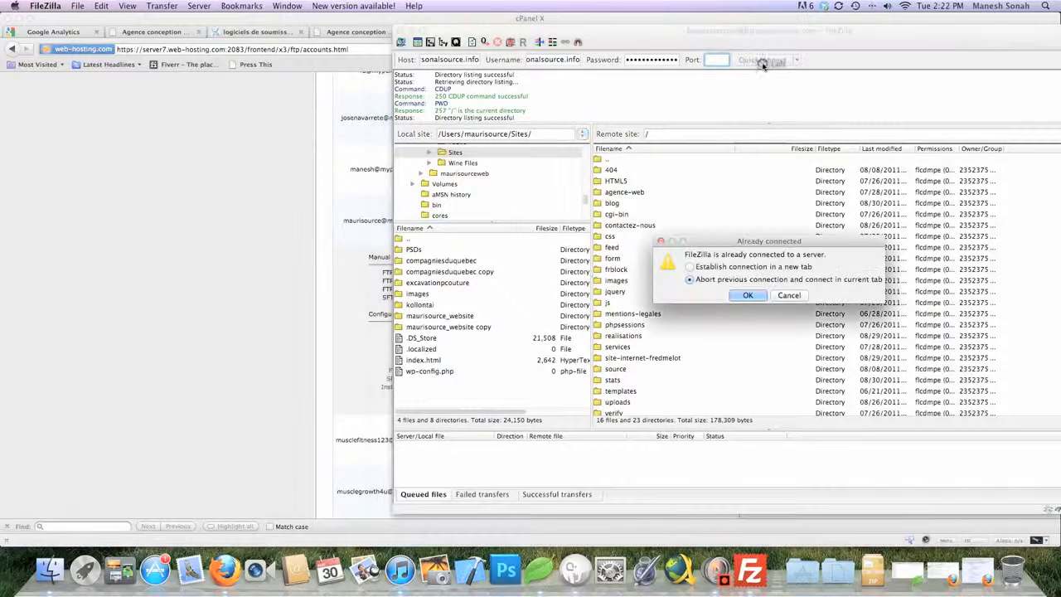
click(744, 297)
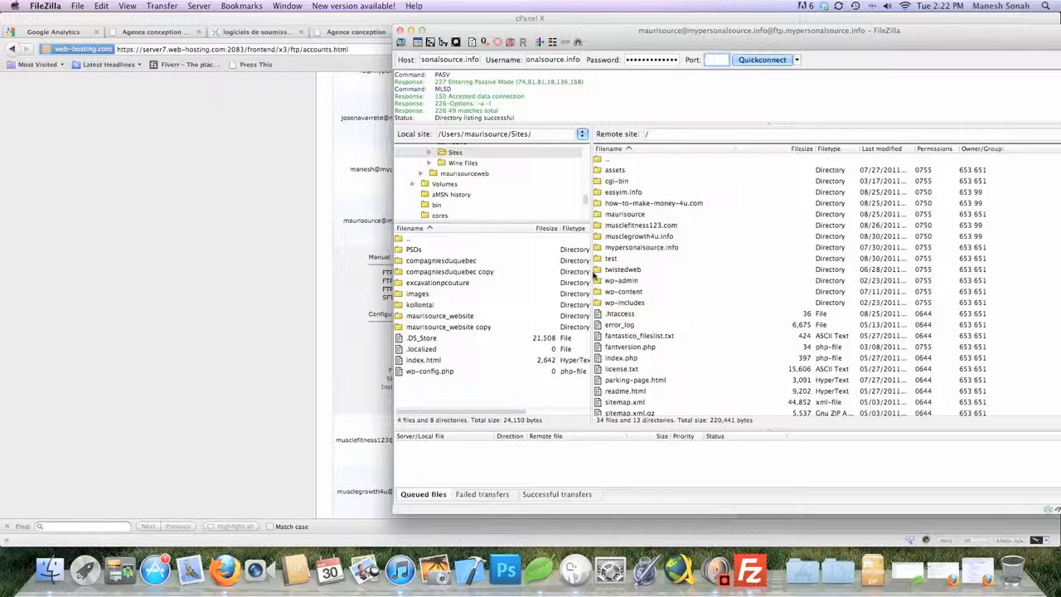
Widen and scroll the remote root listing (wp-admin, wp-content, index.php), then show the recent-connections list
drag(591, 276, 561, 276)
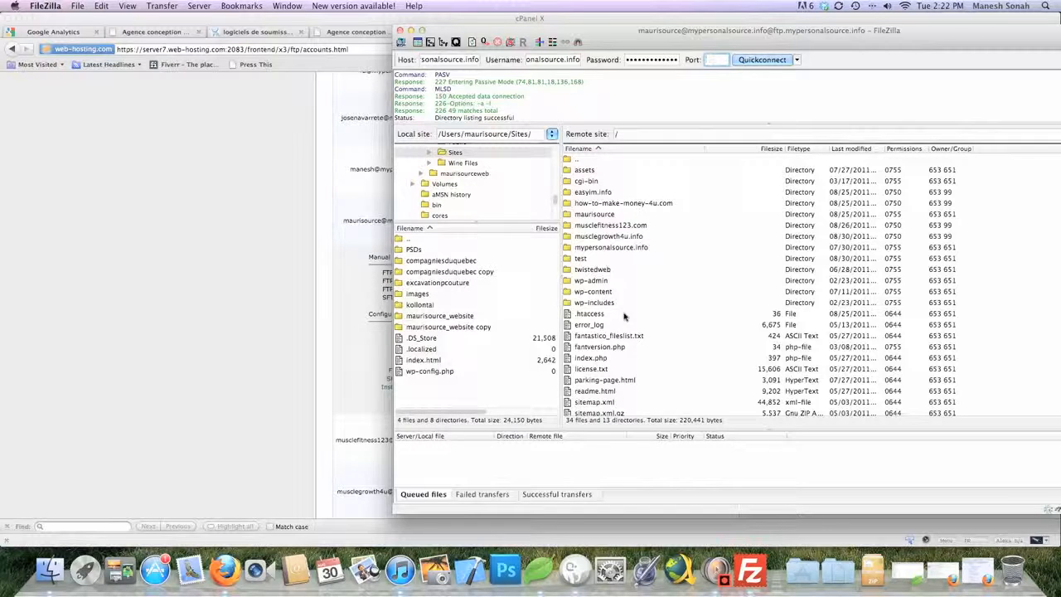
scroll(625, 315, down, 1)
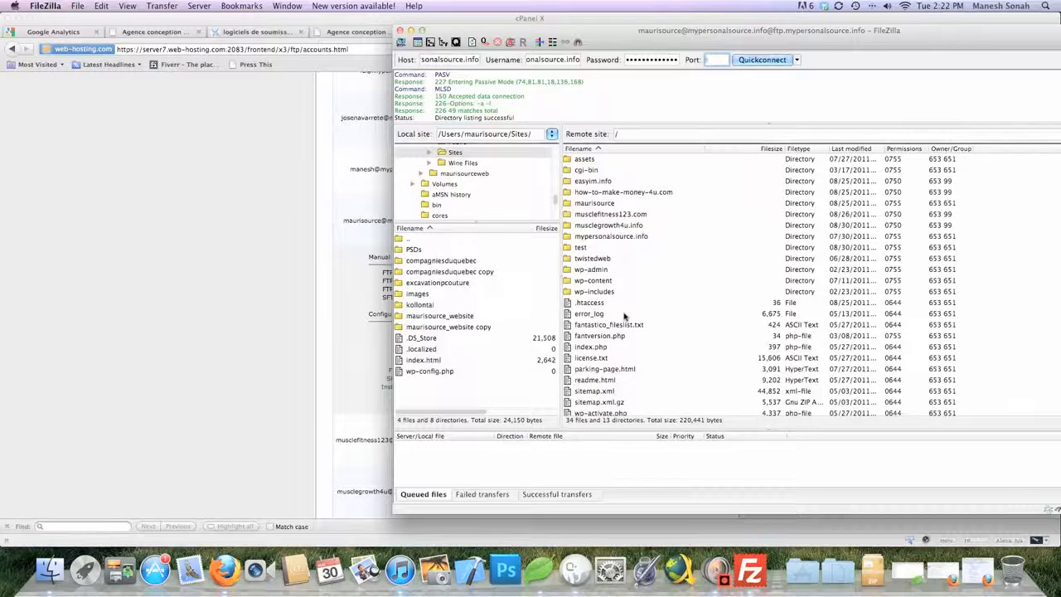
scroll(620, 323, down, 5)
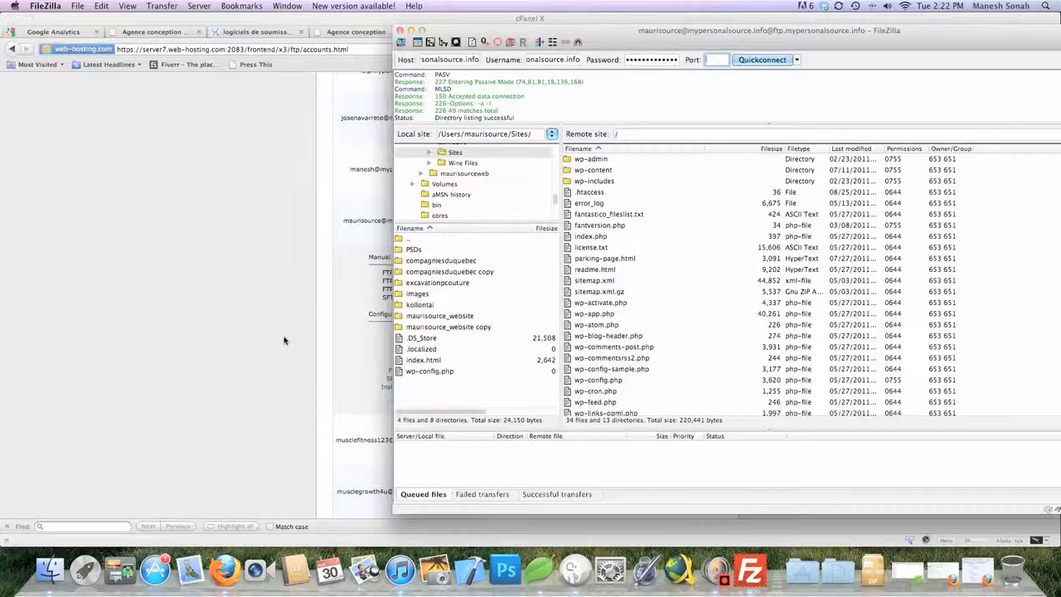
scroll(644, 368, up, 5)
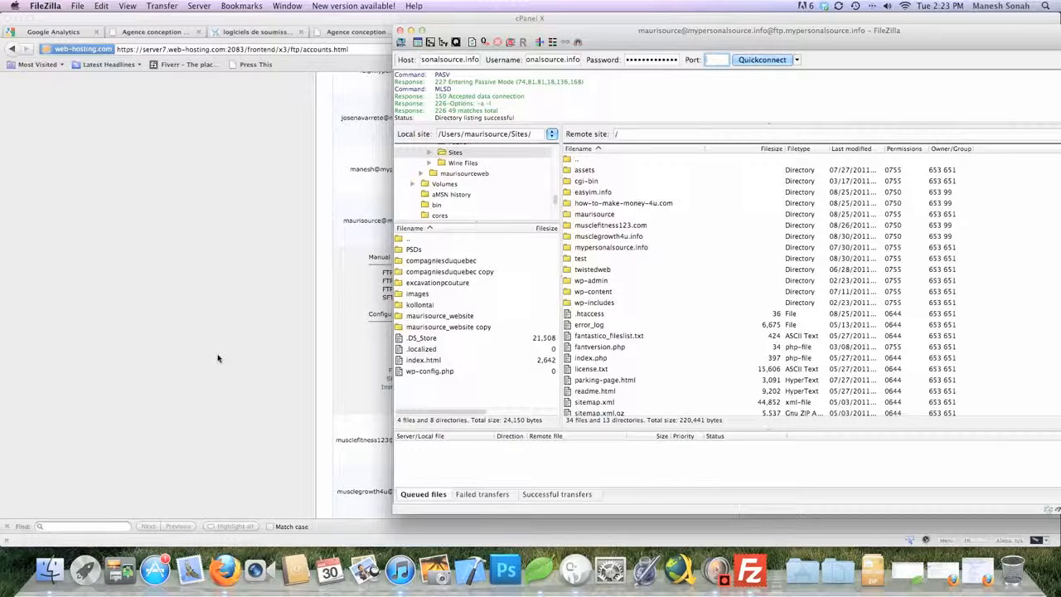
scroll(670, 342, down, 5)
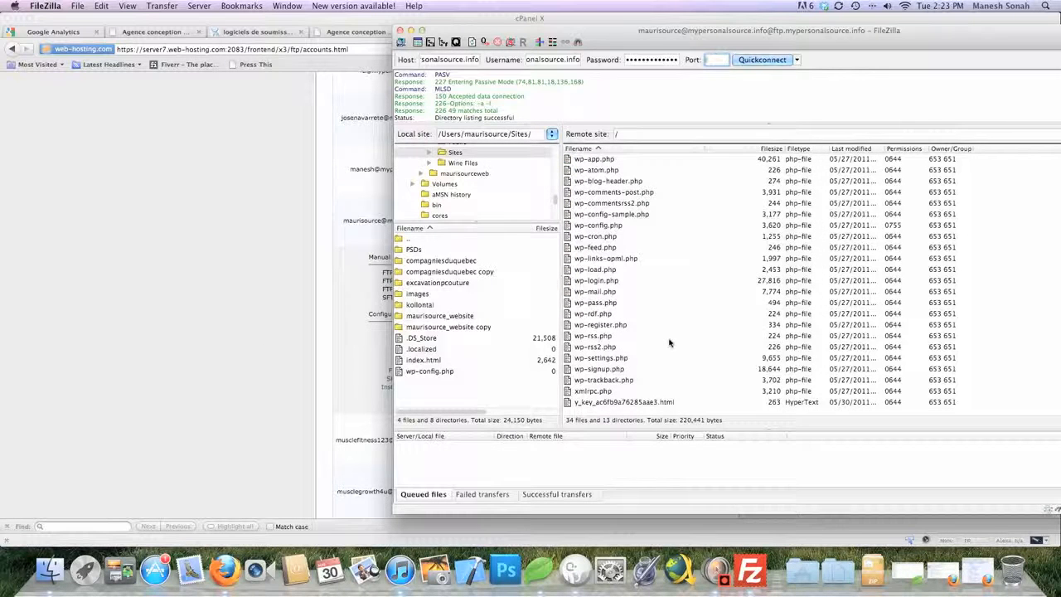
scroll(672, 342, up, 5)
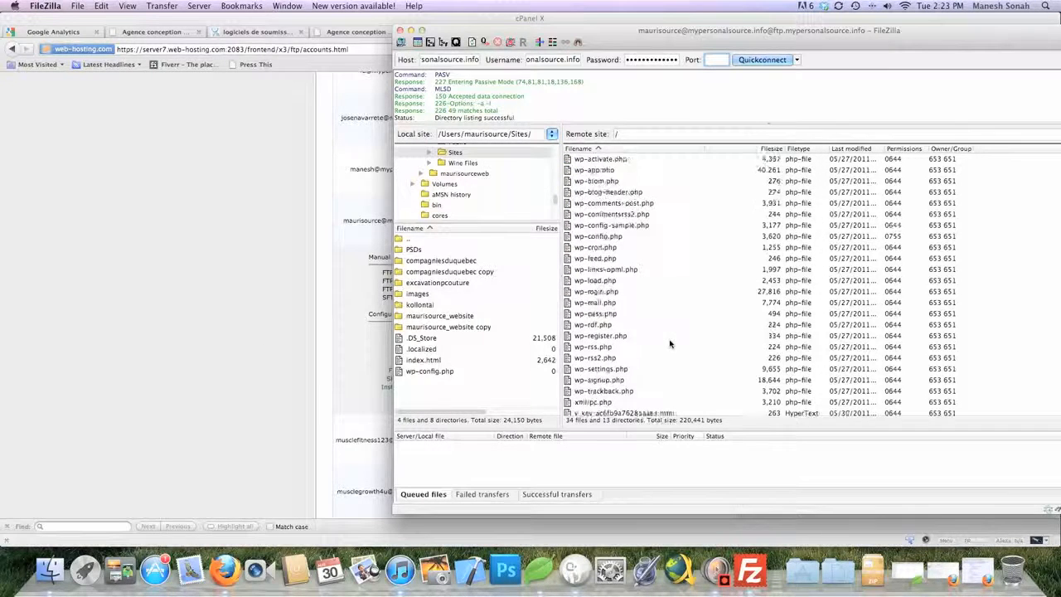
scroll(811, 83, up, 3)
click(796, 59)
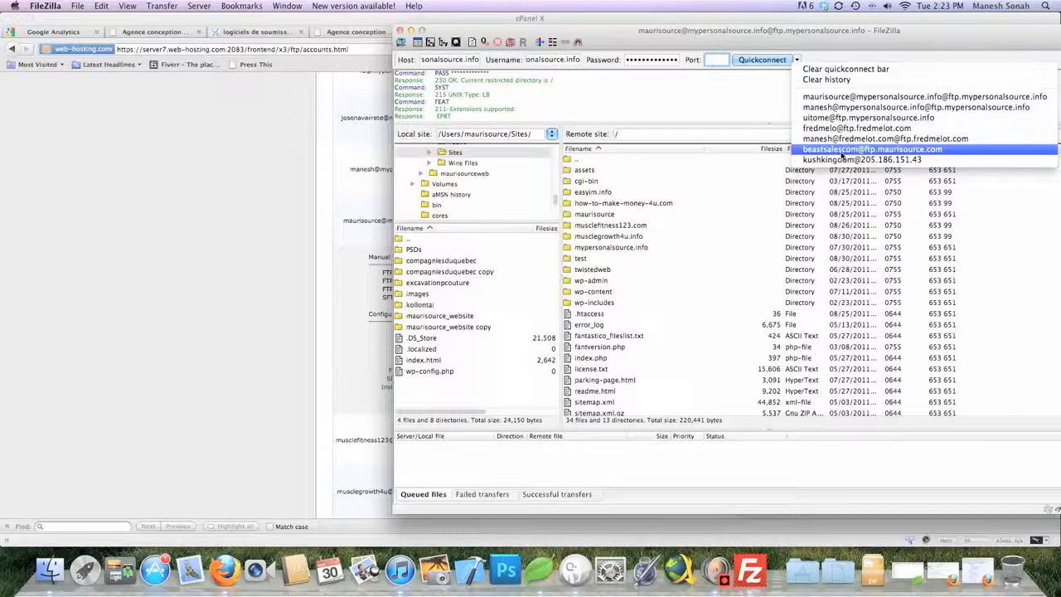
Connect to another saved server from the history, then bring up Coda's empty Untitled 2.html
click(842, 156)
click(748, 297)
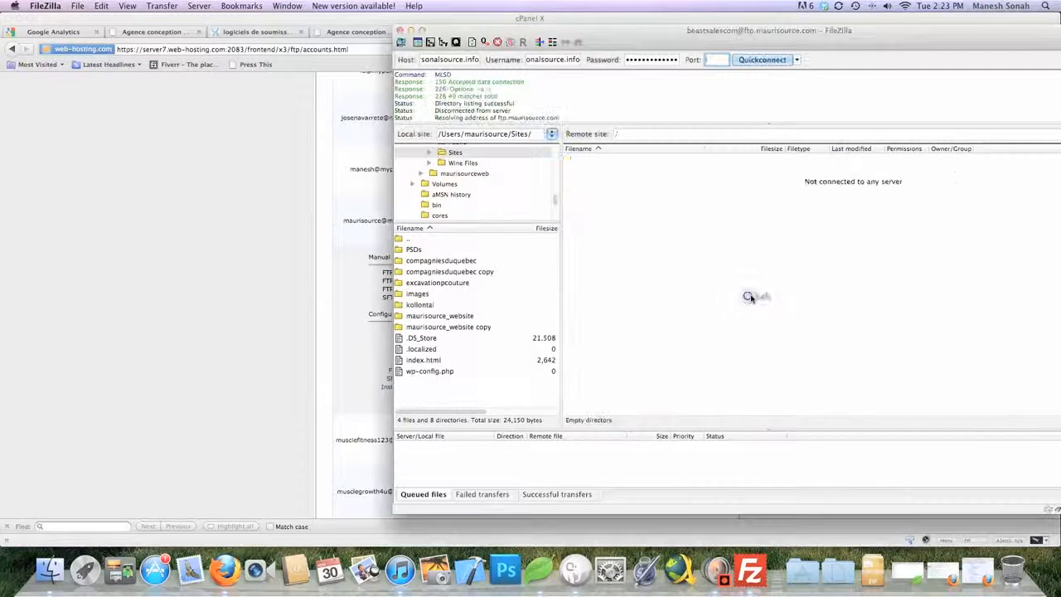
scroll(753, 294, down, 5)
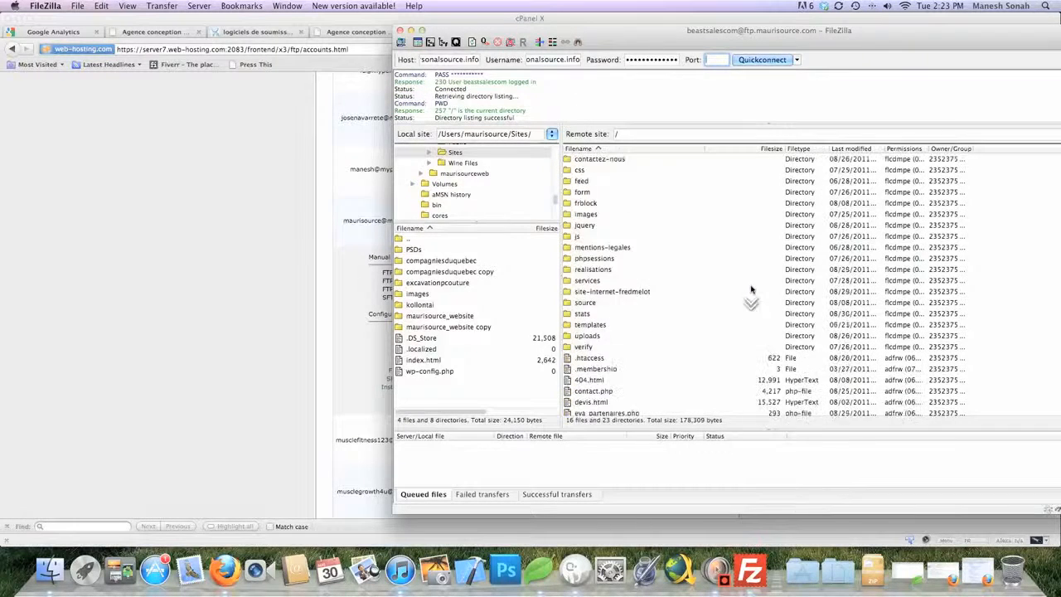
click(219, 335)
click(540, 571)
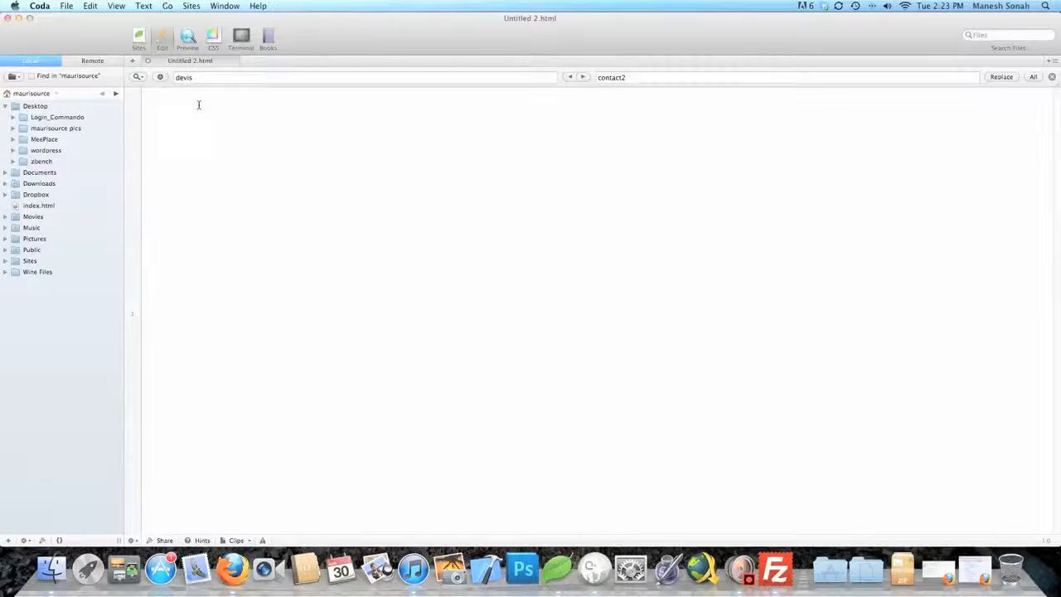
Write the html and head tags with the page title 'welcome'
text(tm)
key(BackSpace)
key(BackSpace)
key(BackSpace)
text(<html>)
key(Return)
key(Return)
text(<h)
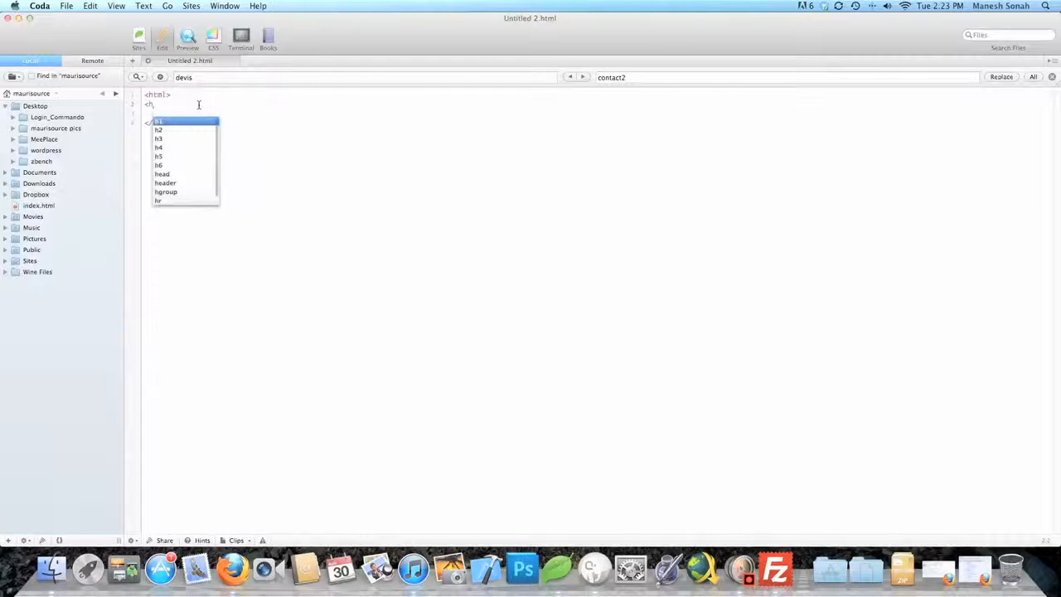
text(ead></head>)
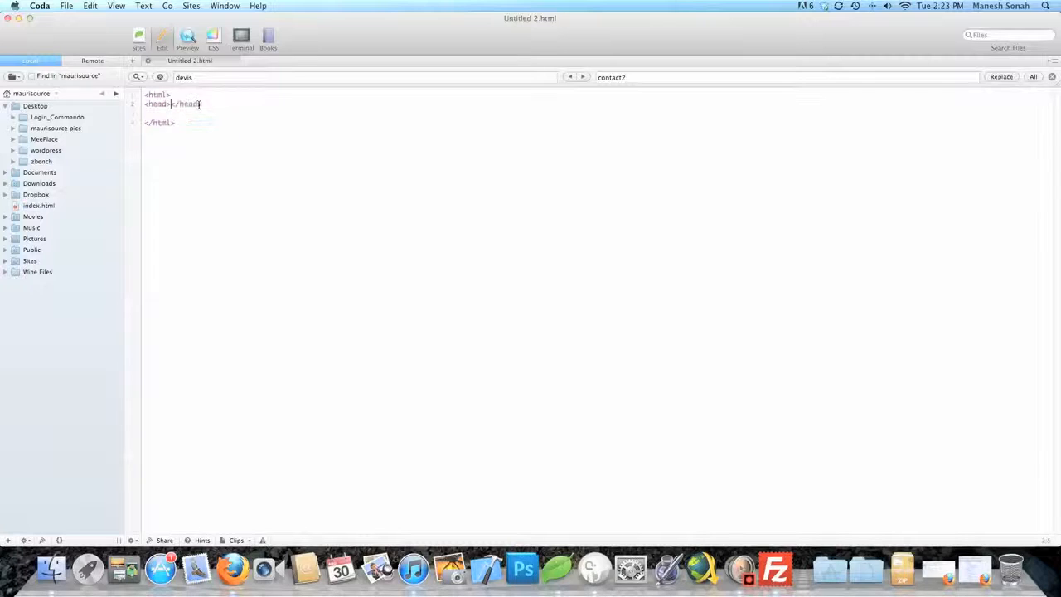
key(Return)
key(Return)
text(<t)
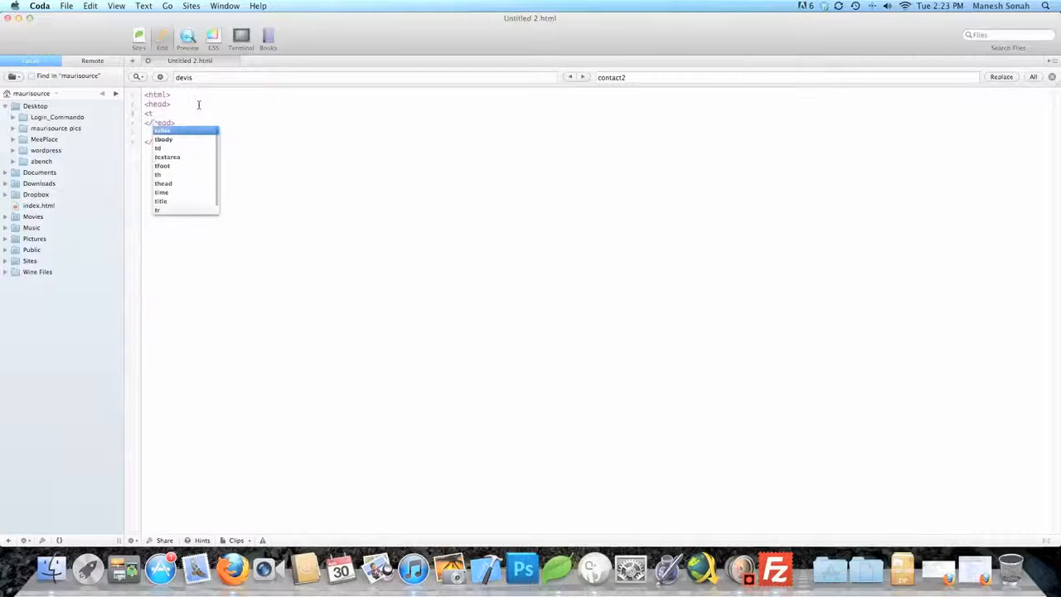
text(itle></title>)
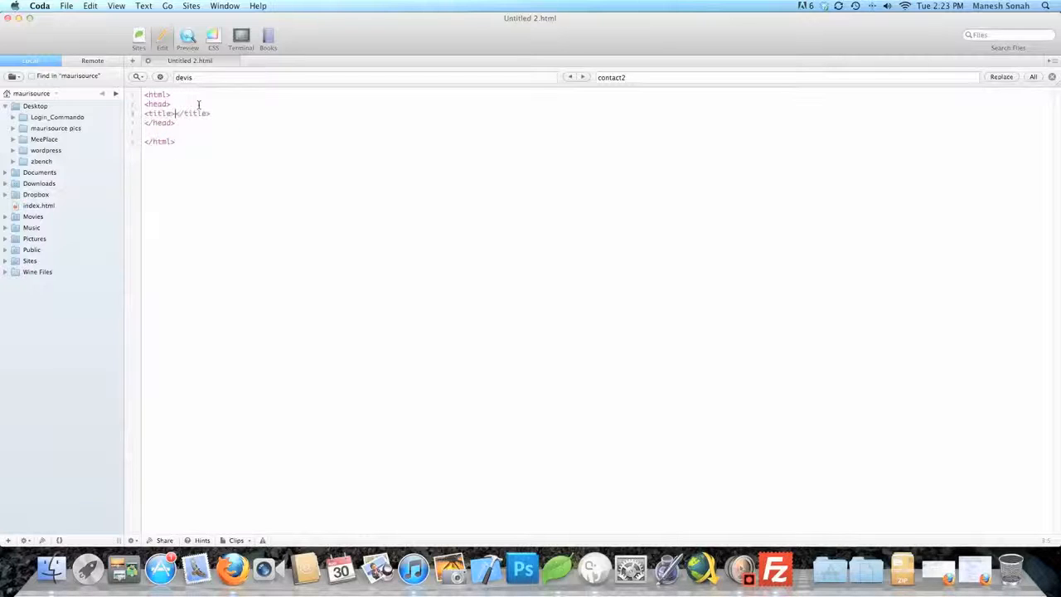
key(Return)
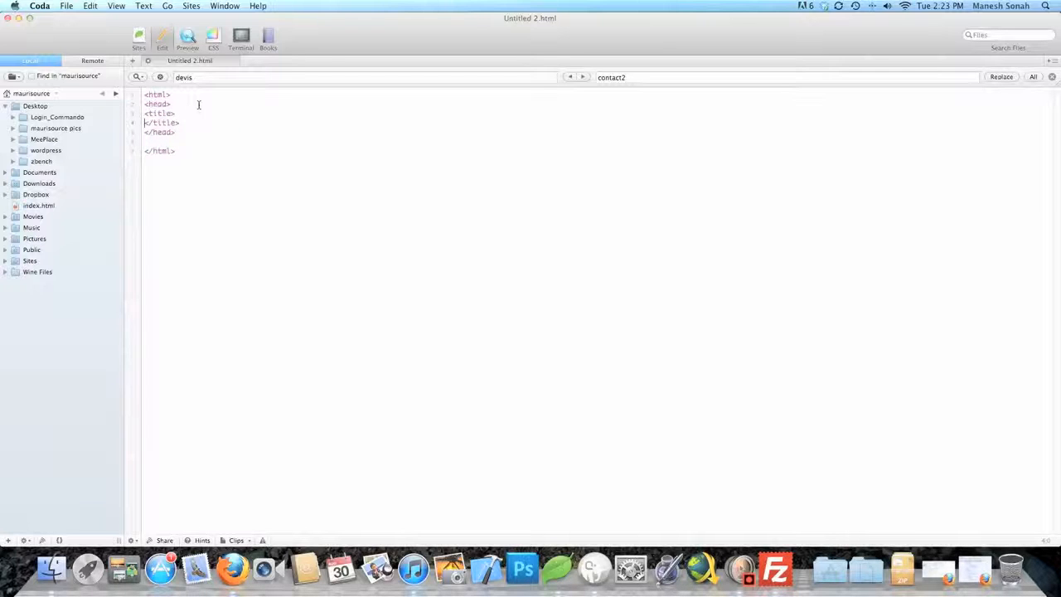
key(BackSpace)
text(welcome)
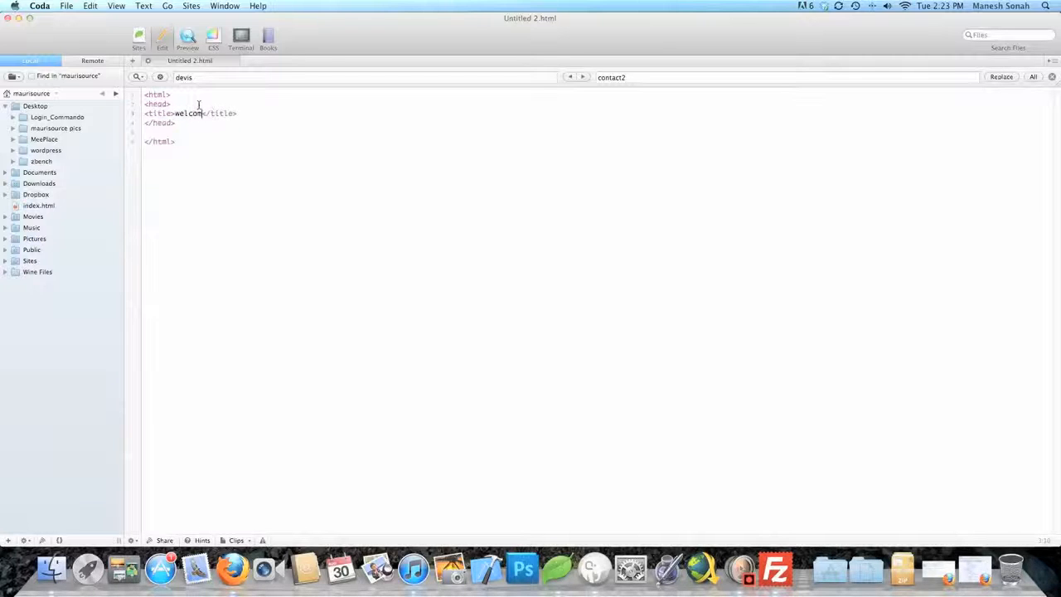
key(Right)
key(Right)
key(Right)
key(Right)
Add a body containing the paragraph 'welcome test is working.'
key(Return)
text(<body>)
key(Return)
key(Return)
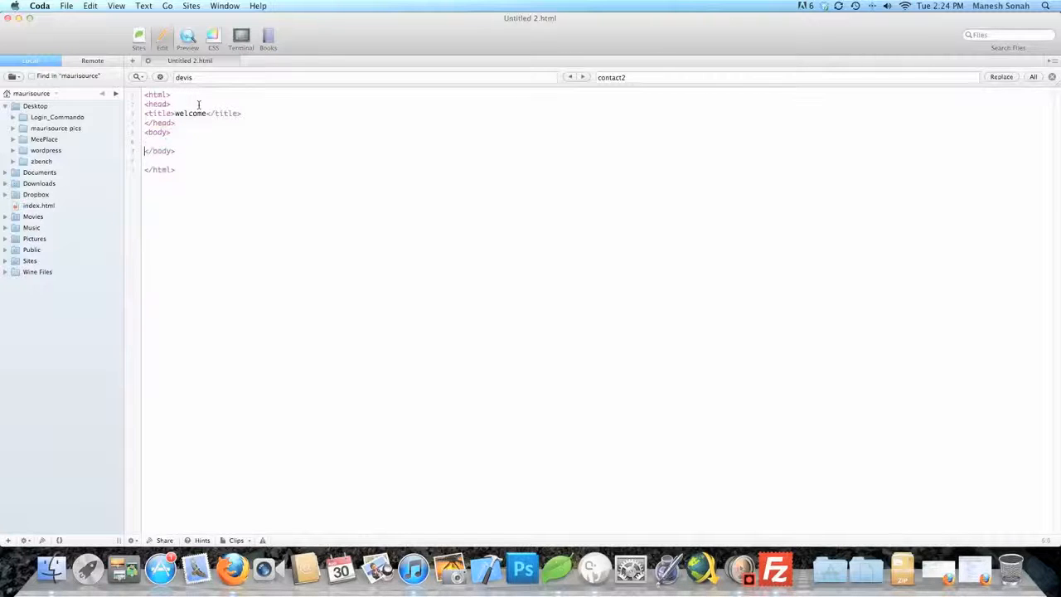
text(<p>welcome test is working.</p>)
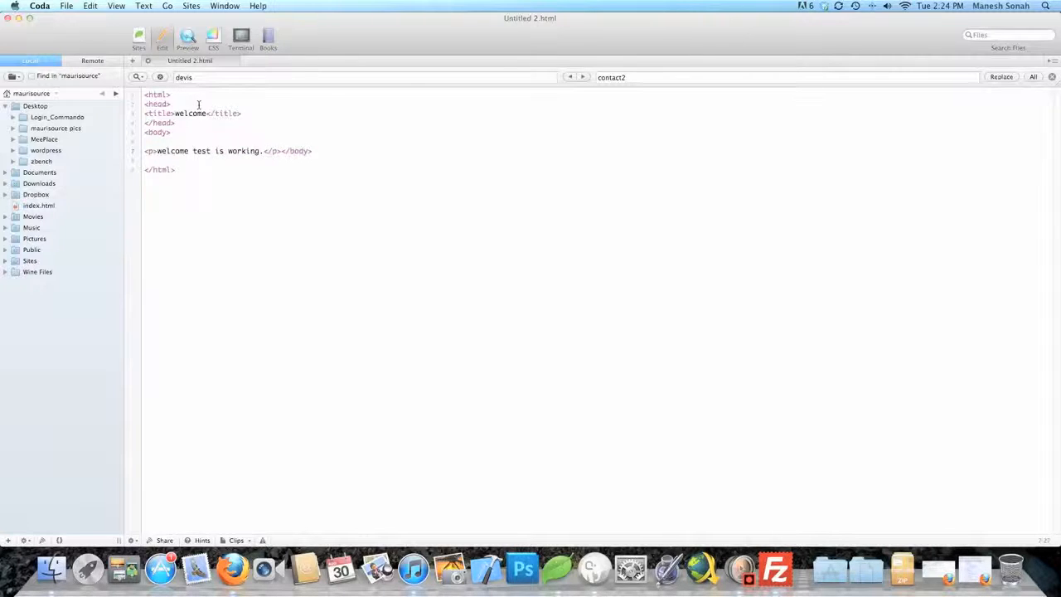
key(Right)
key(Right)
key(Return)
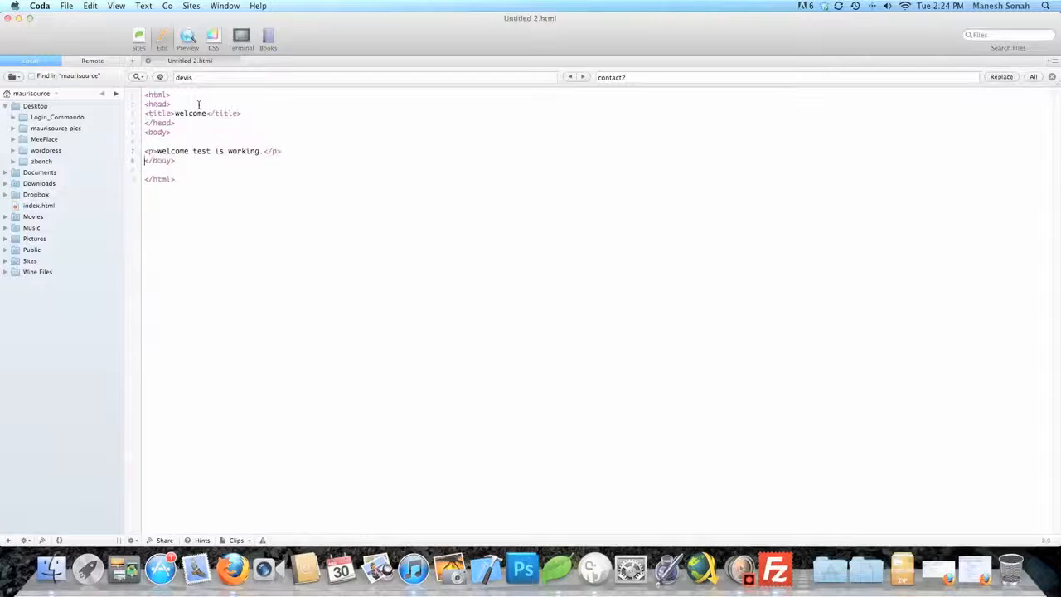
key(Return)
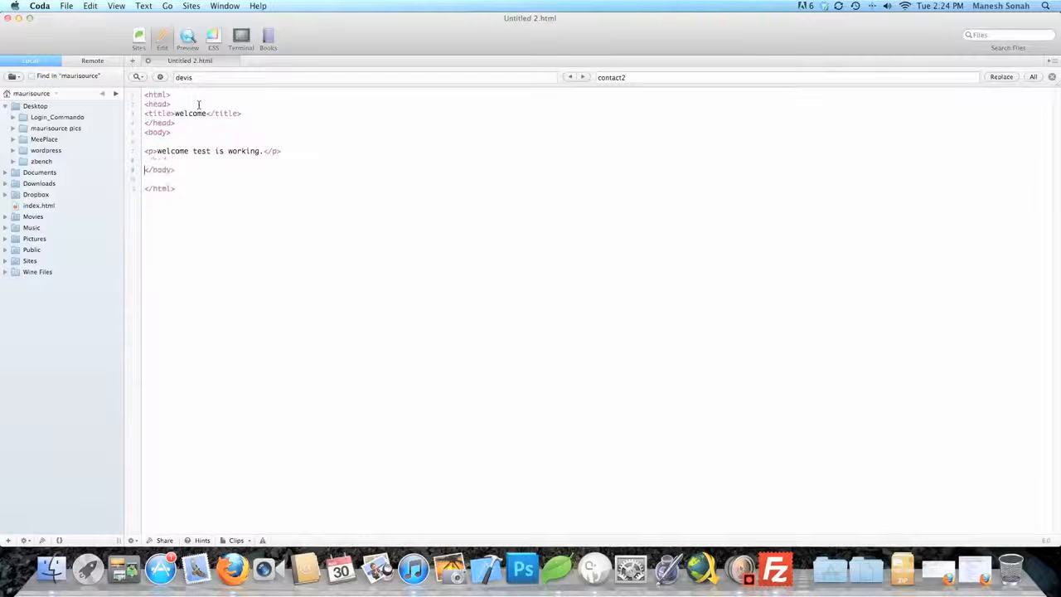
click(237, 249)
Save the page to the Desktop as maurisource.html and minimise Coda
key(super+s)
click(356, 131)
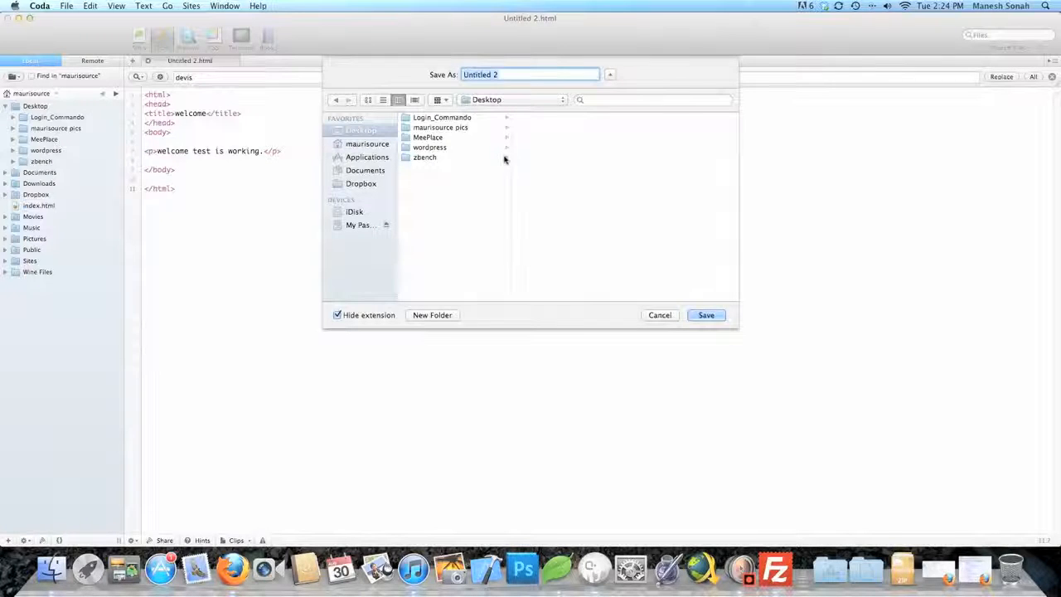
text(maurisource.html)
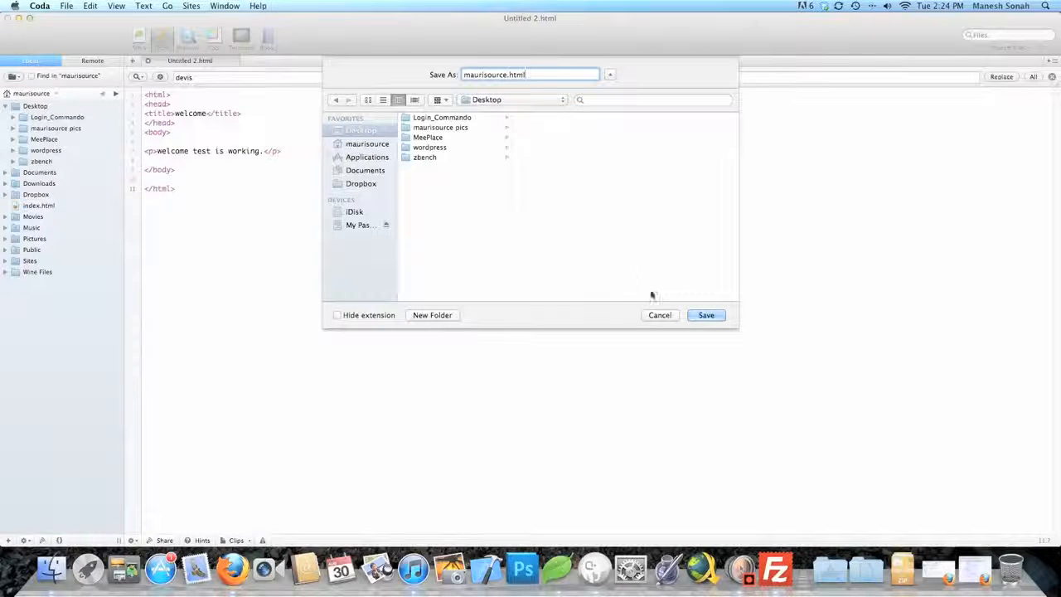
click(697, 316)
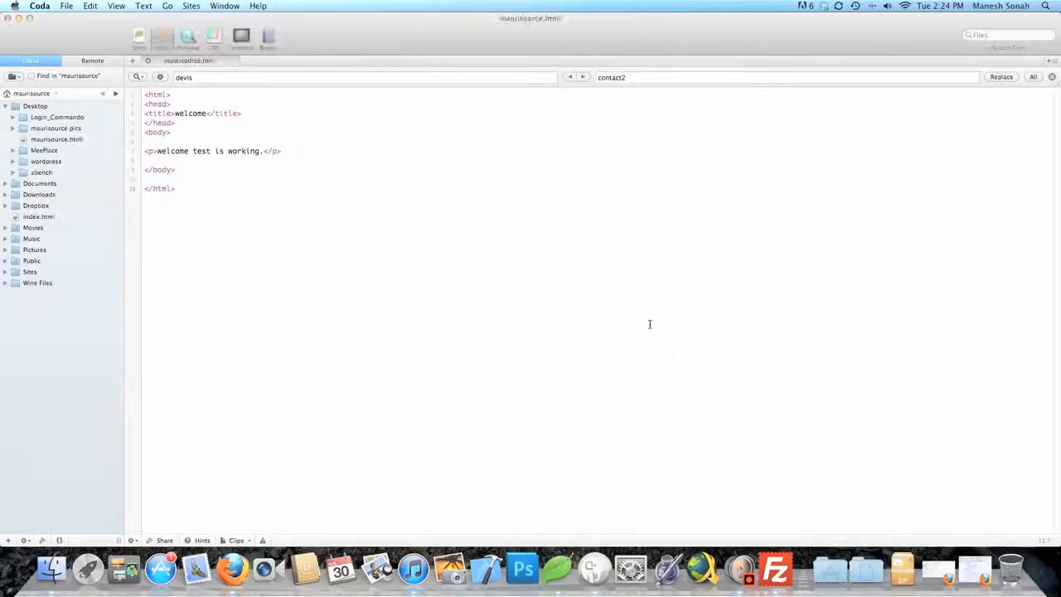
click(18, 17)
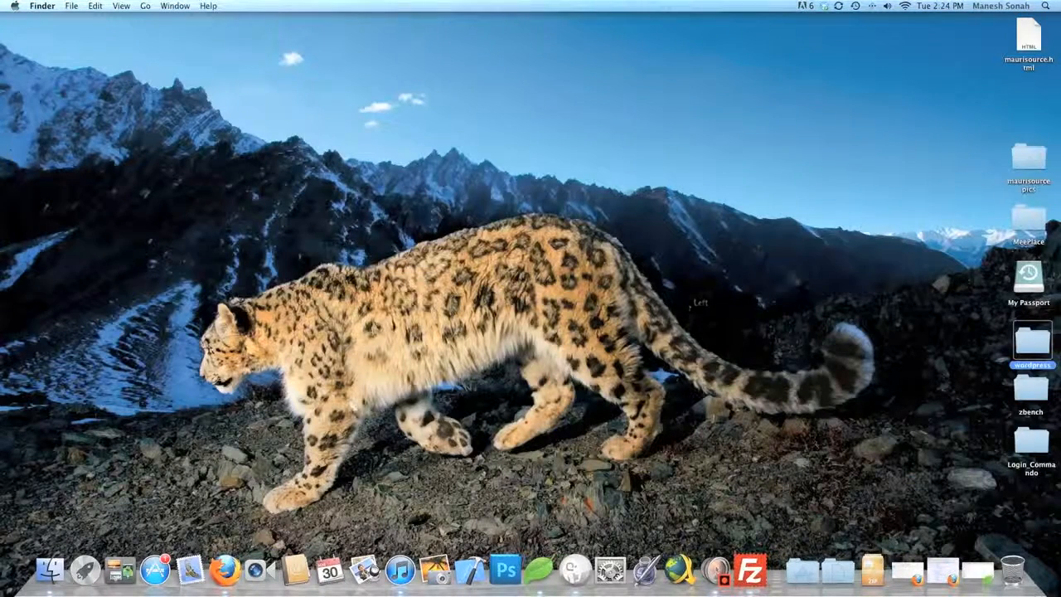
Arrange the desktop spaces so FileZilla sits on the right beside the desktop files
drag(1034, 41, 964, 196)
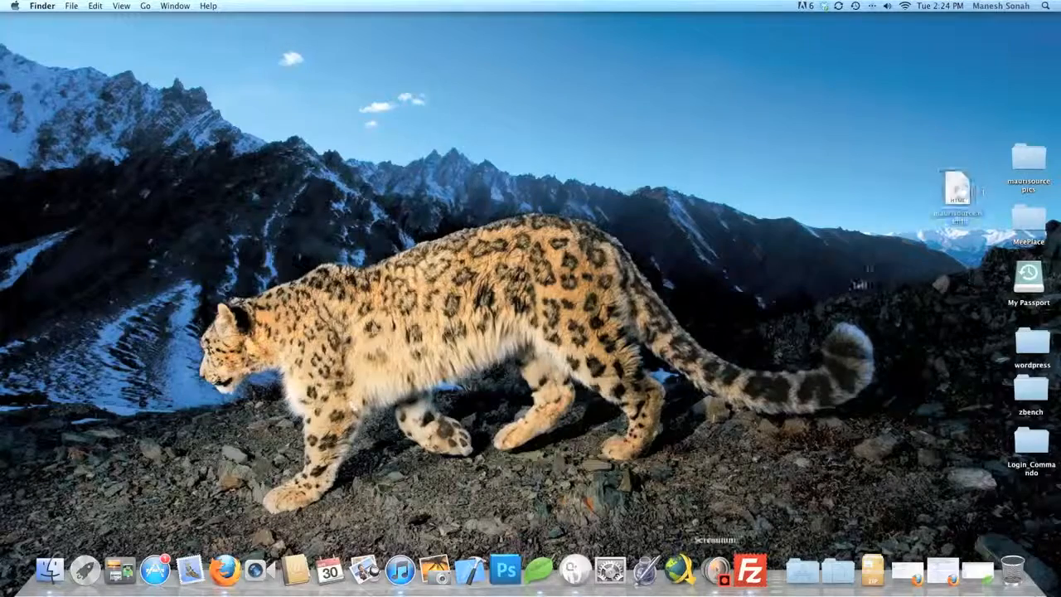
click(751, 572)
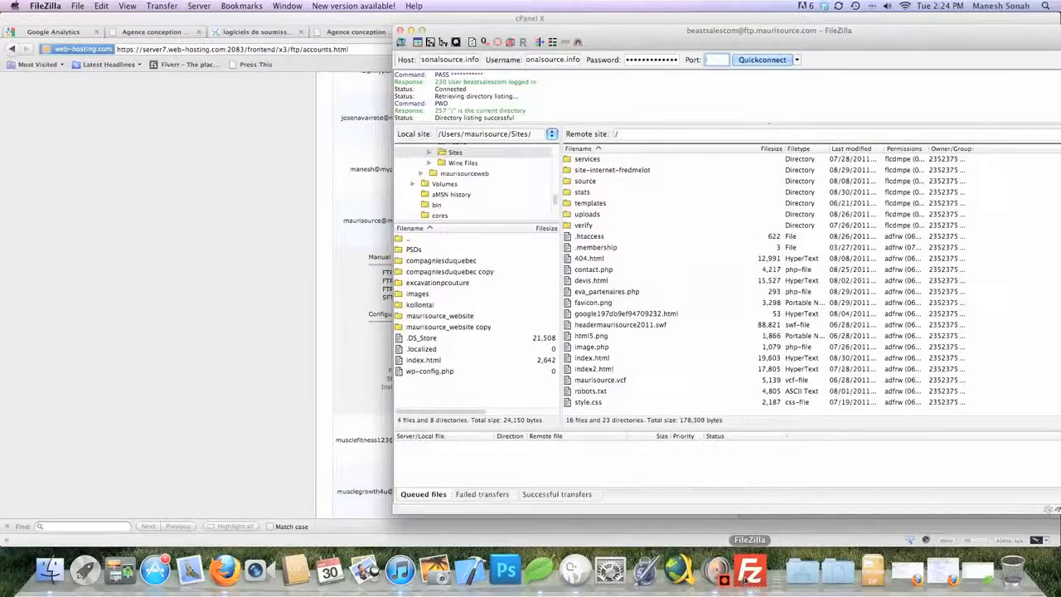
right_click(748, 576)
mouse_move(912, 495)
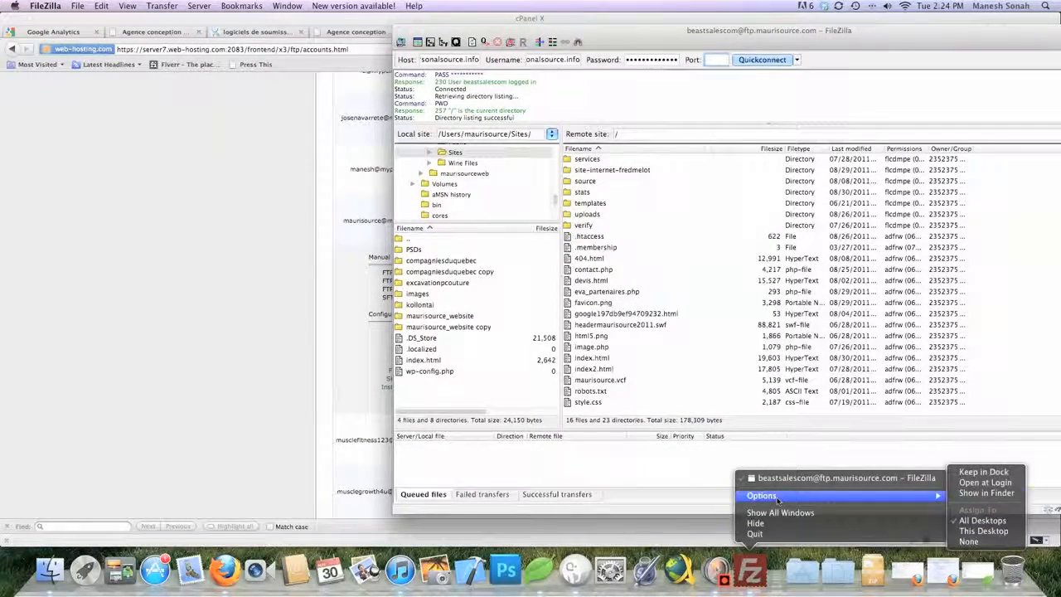
click(987, 521)
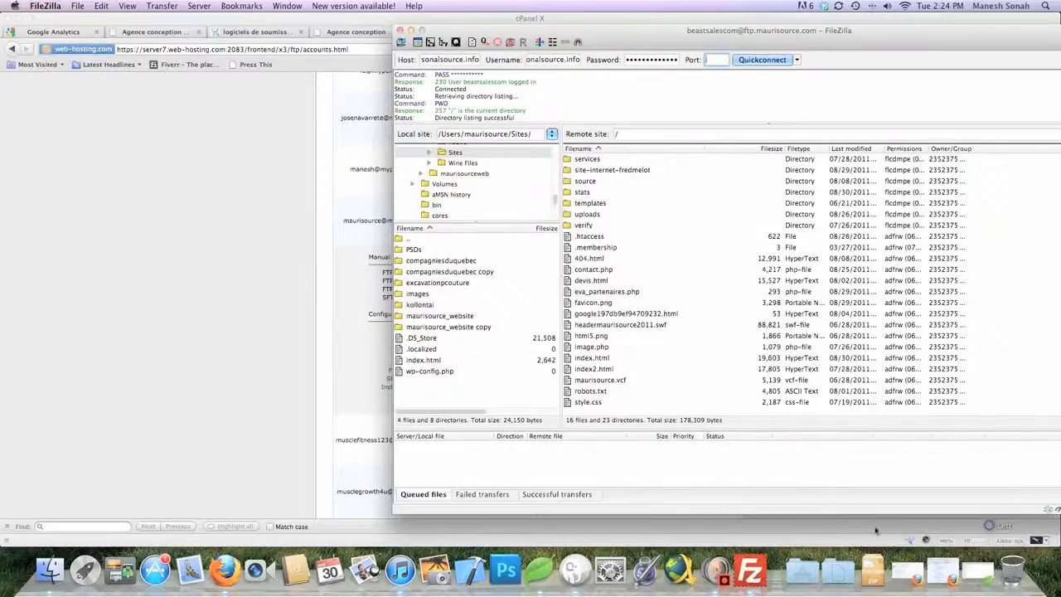
key(ctrl+Right)
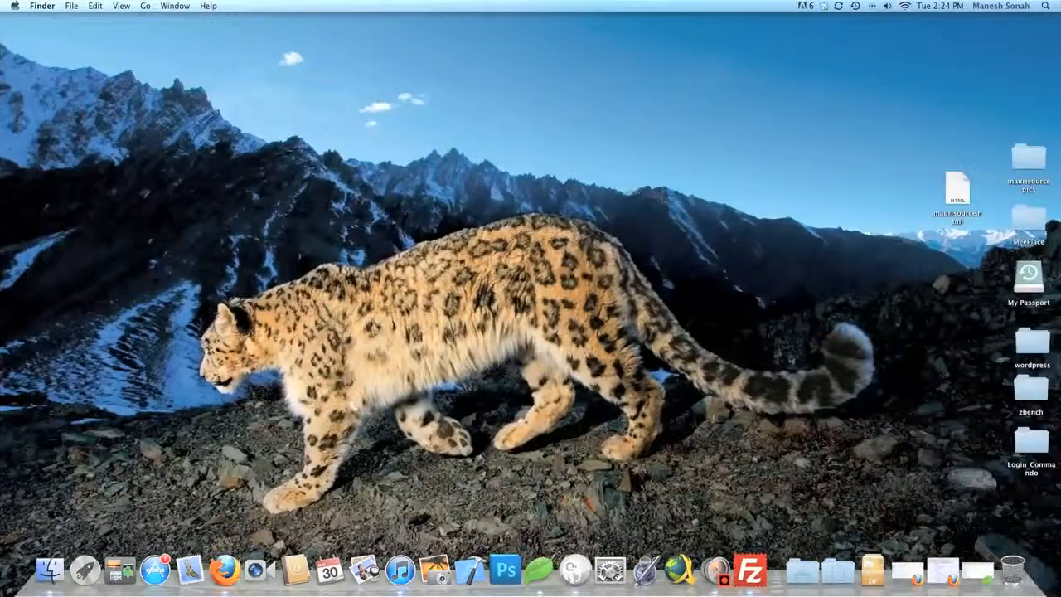
key(ctrl+Left)
drag(671, 31, 1060, 49)
drag(999, 60, 1060, 54)
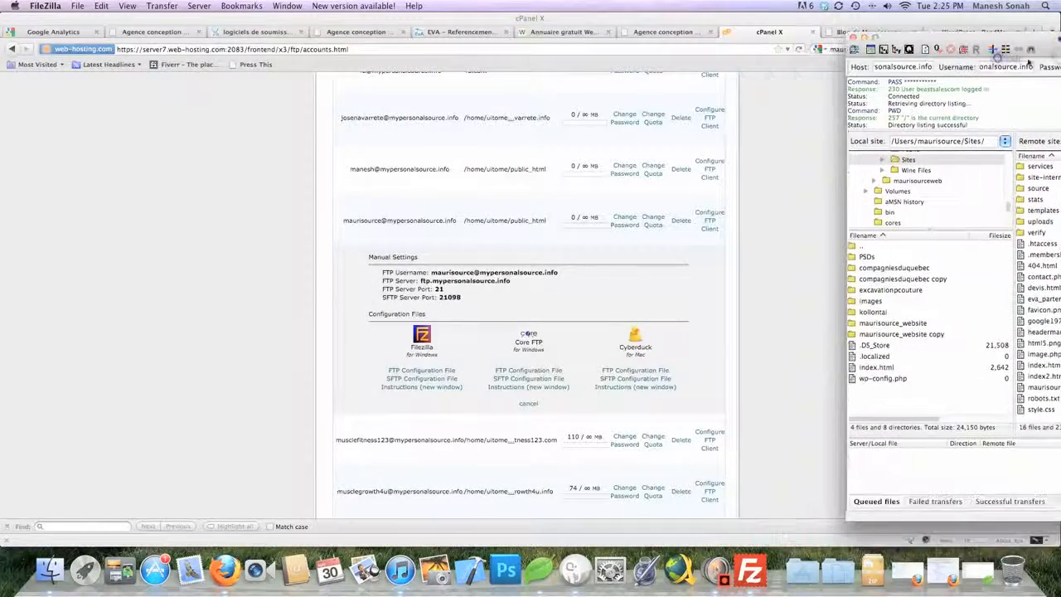
Drag maurisource.html into the remote root, uploading it (102 bytes), and select the uploaded file
key(ctrl+Right)
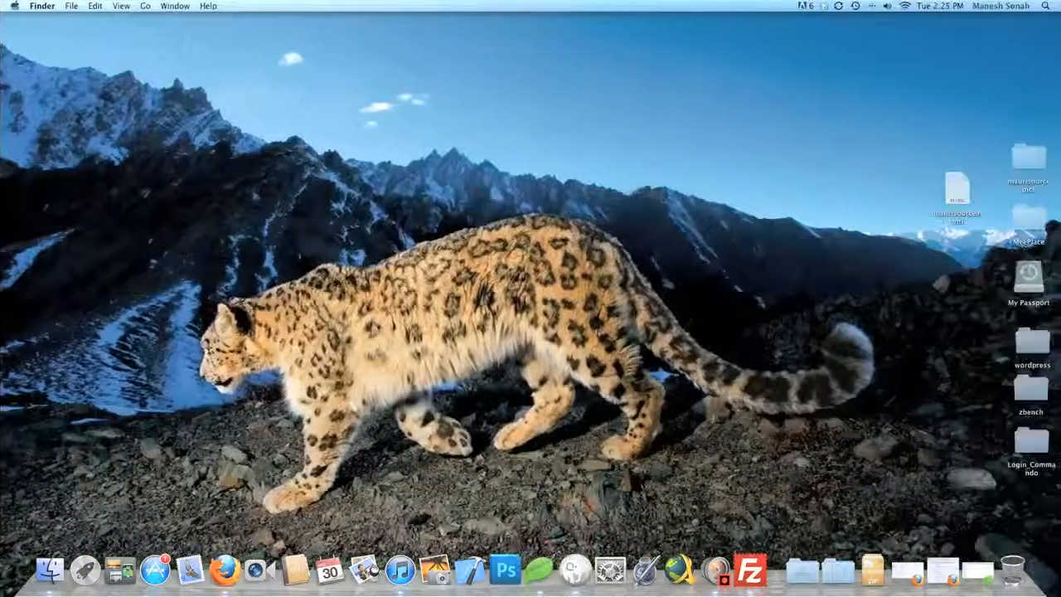
drag(956, 202, 1034, 305)
key(ctrl+Left)
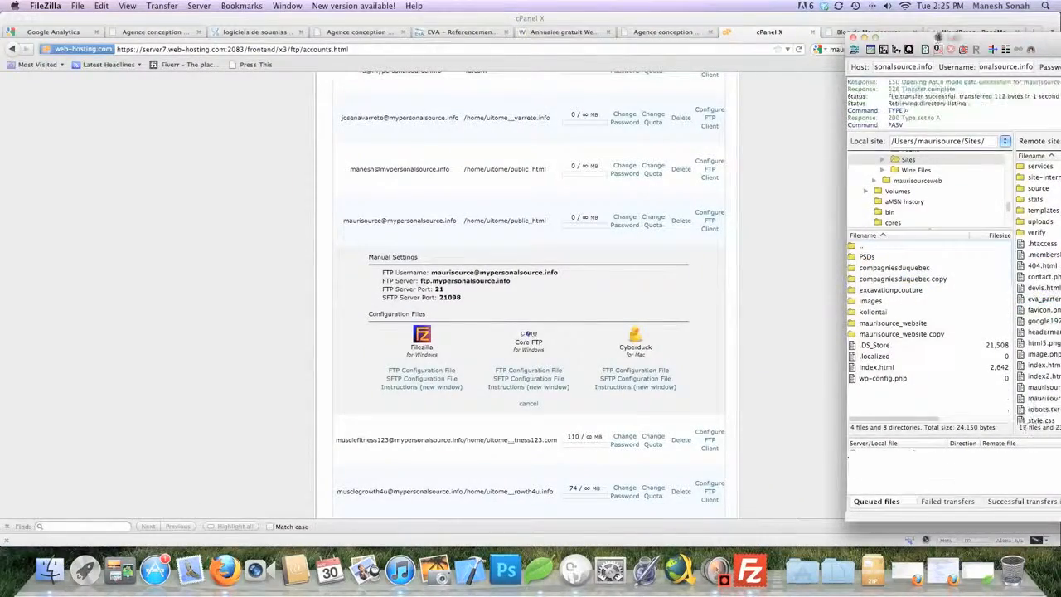
drag(938, 37, 326, 23)
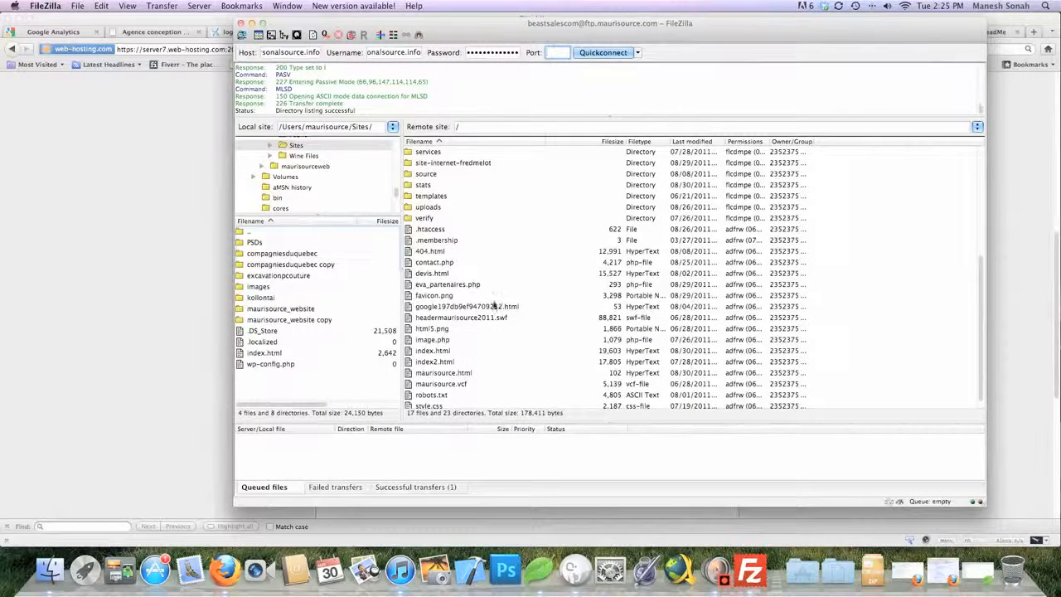
scroll(481, 294, down, 1)
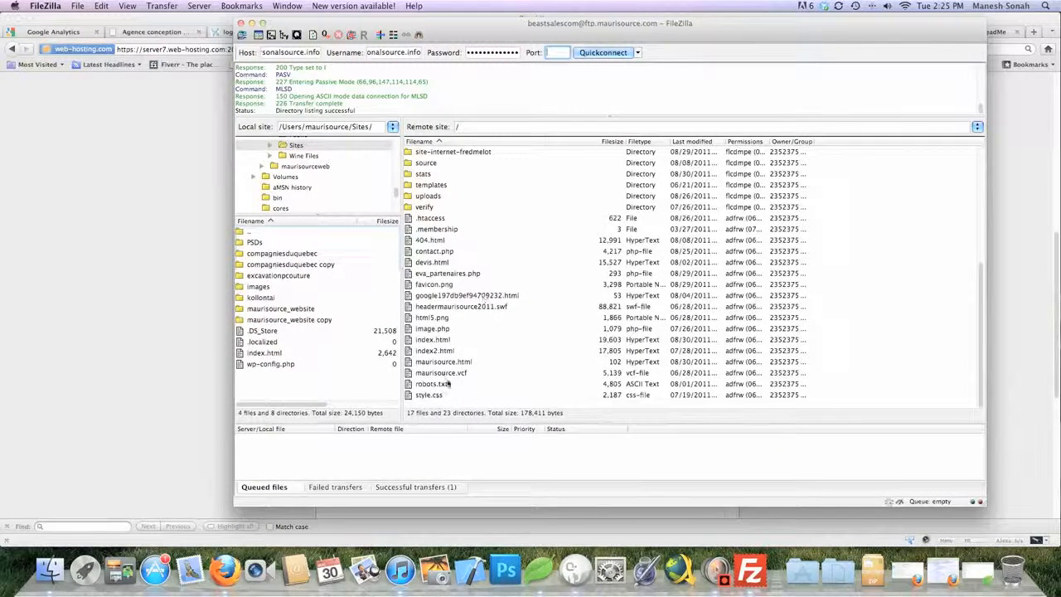
click(445, 362)
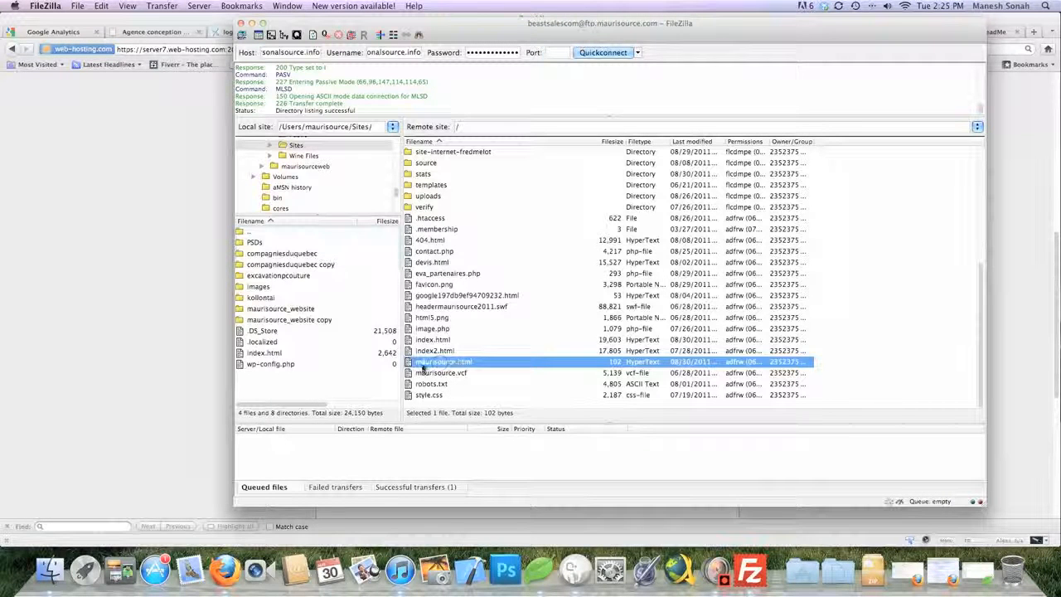
click(120, 370)
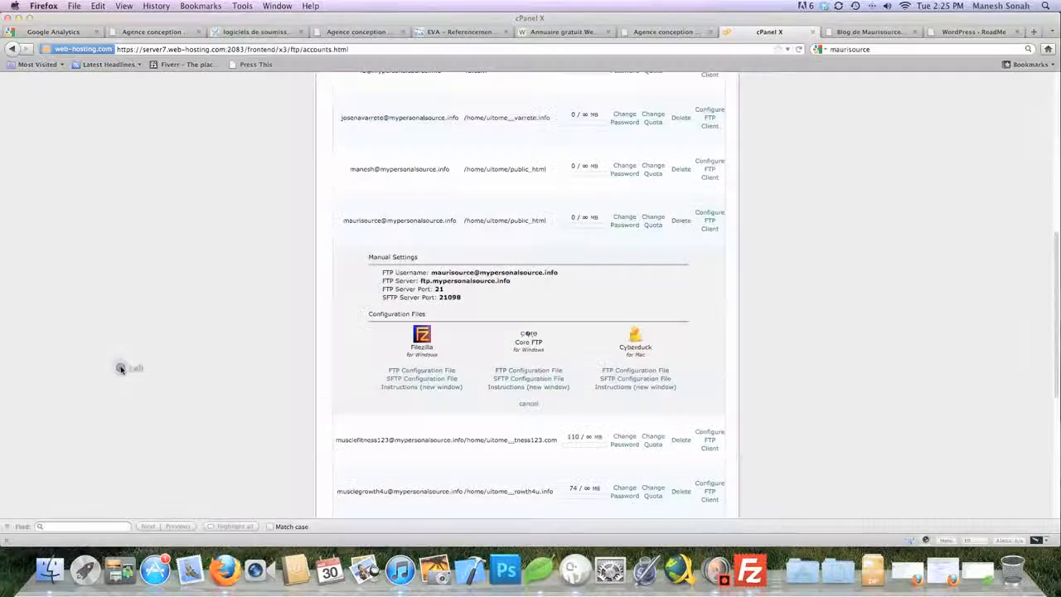
click(1033, 32)
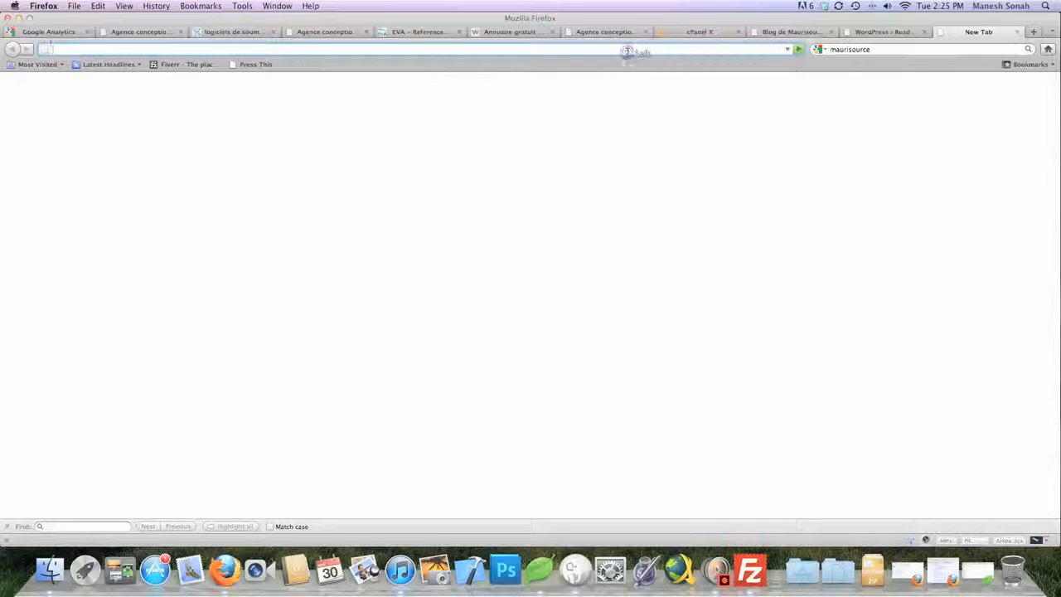
text(www.ma)
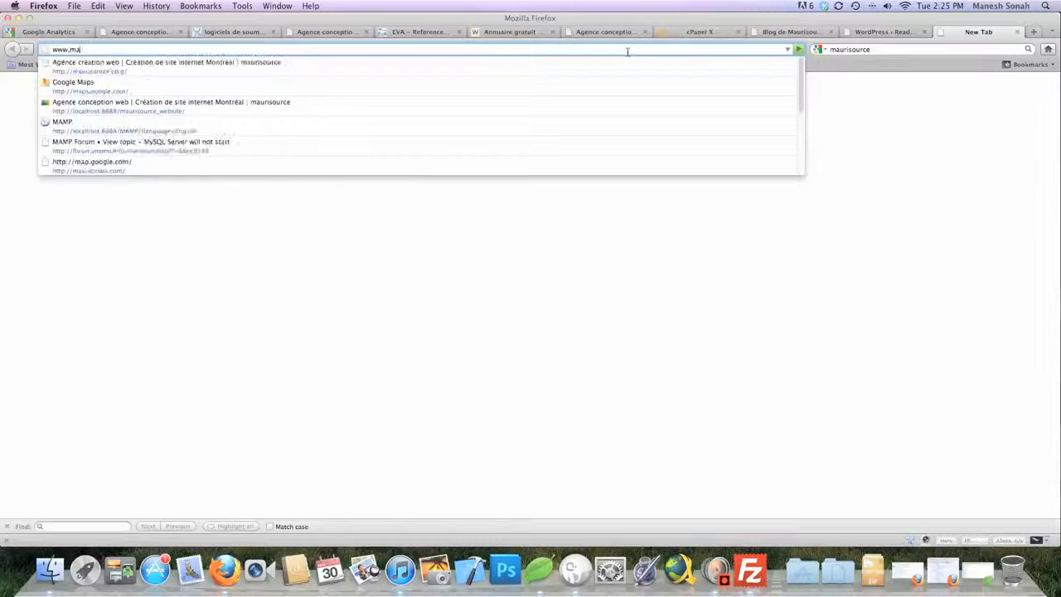
text(urisource.com/)
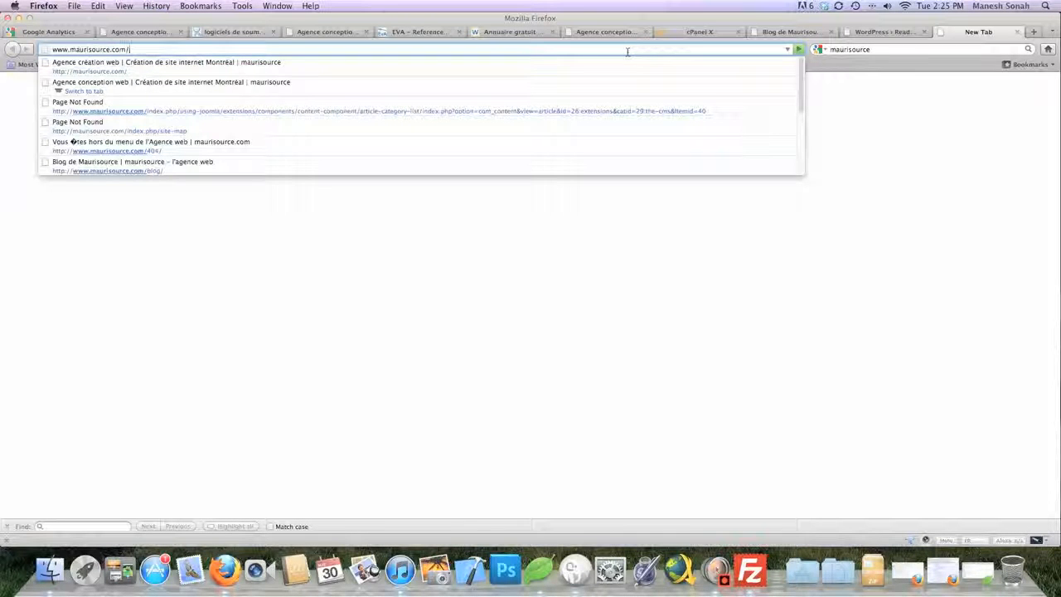
key(super+Tab)
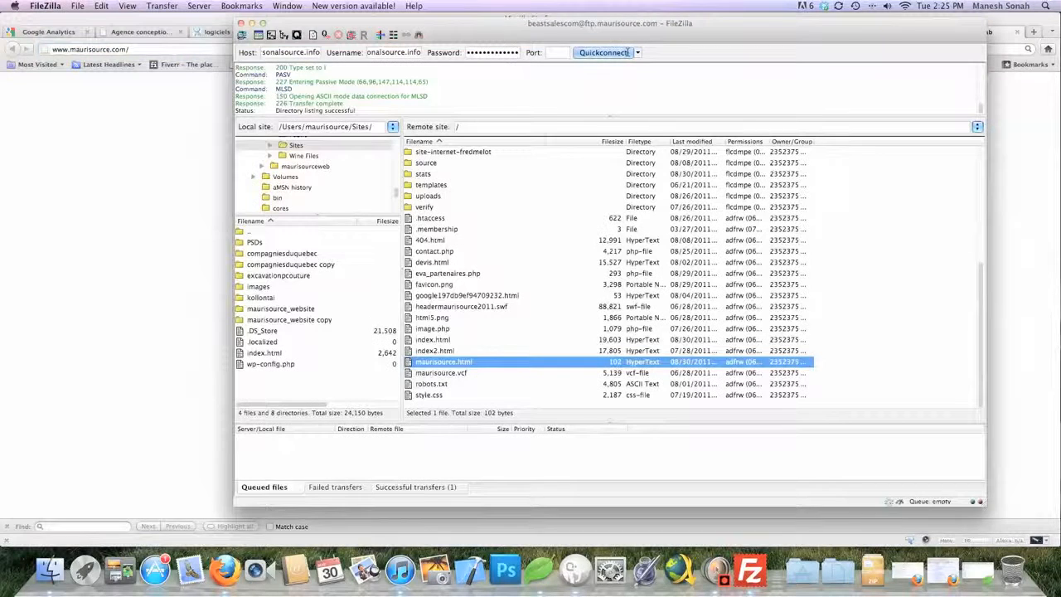
key(super+Tab)
text(mauris)
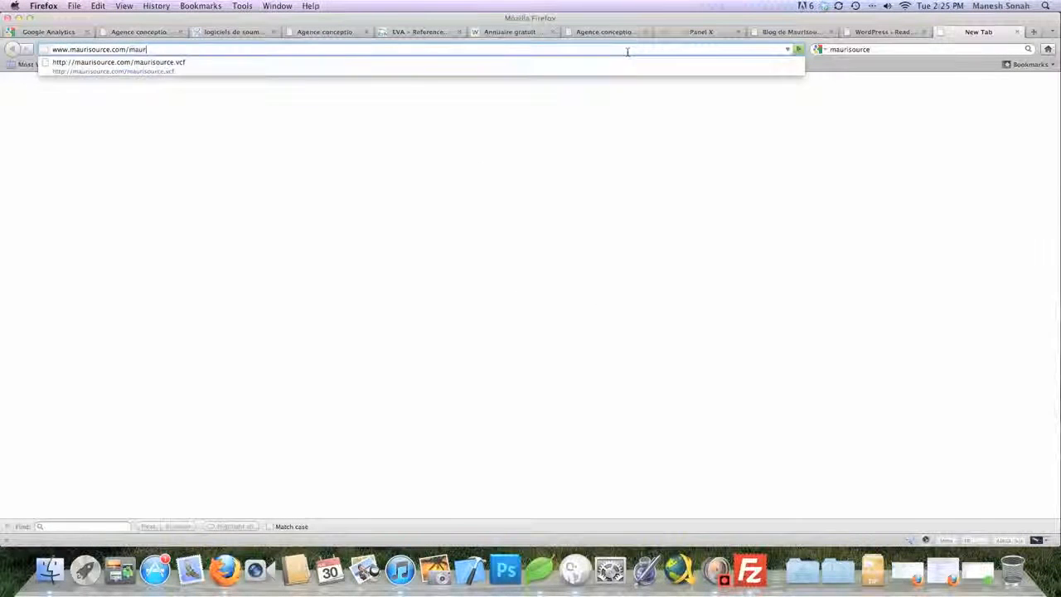
text(ource.h)
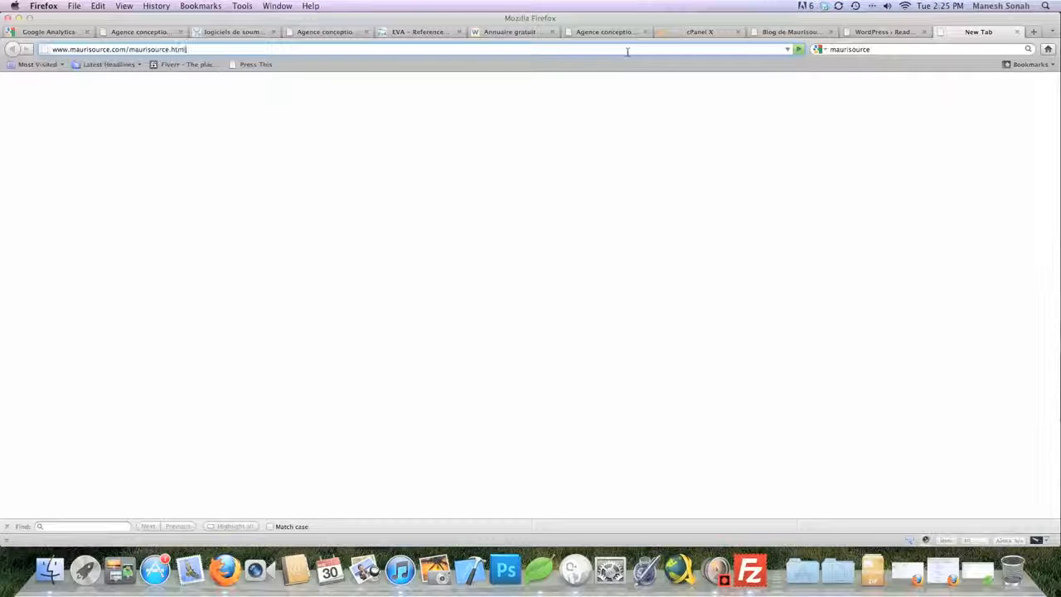
text(tml)
key(Return)
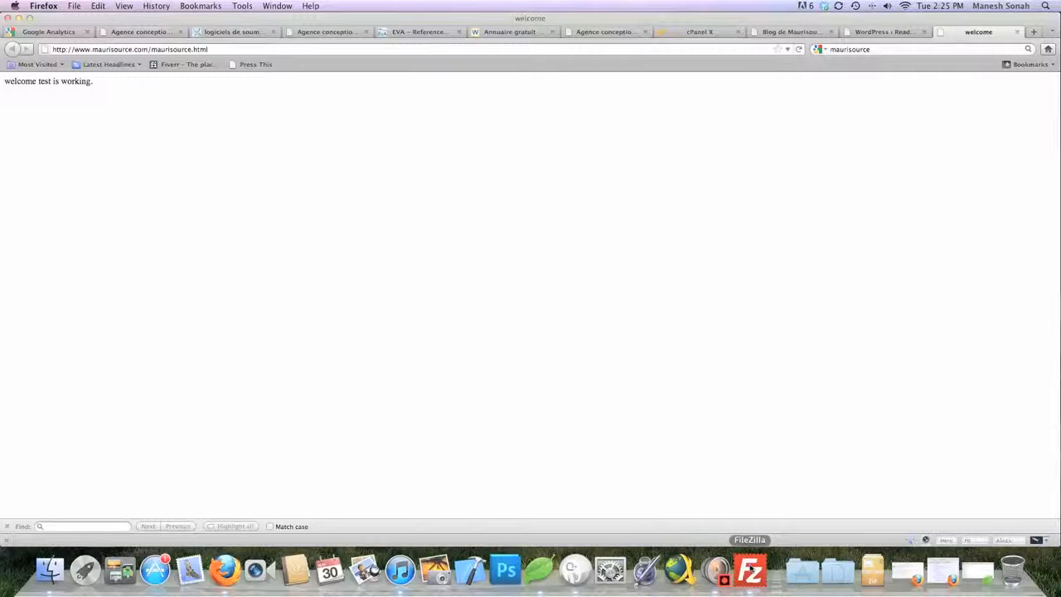
click(750, 570)
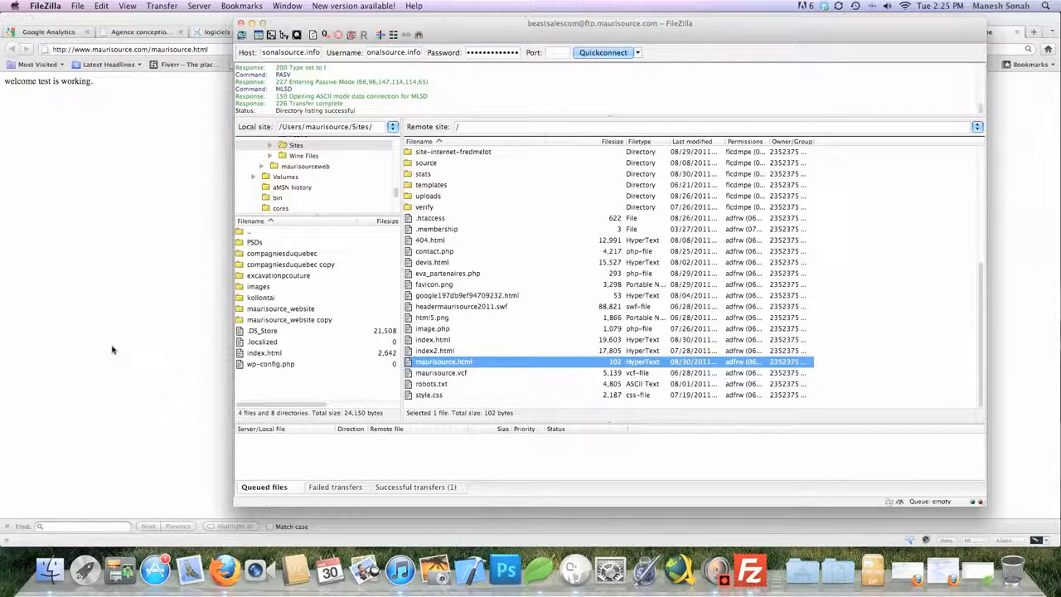
Open the remote blog folder, then return to the Firefox test page
scroll(535, 347, up, 5)
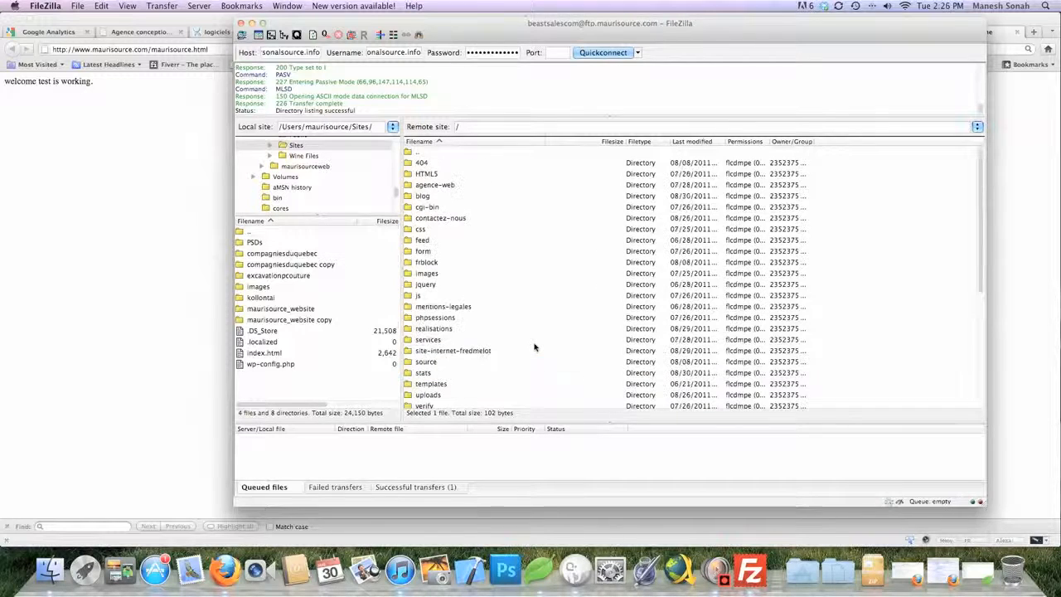
double_click(426, 198)
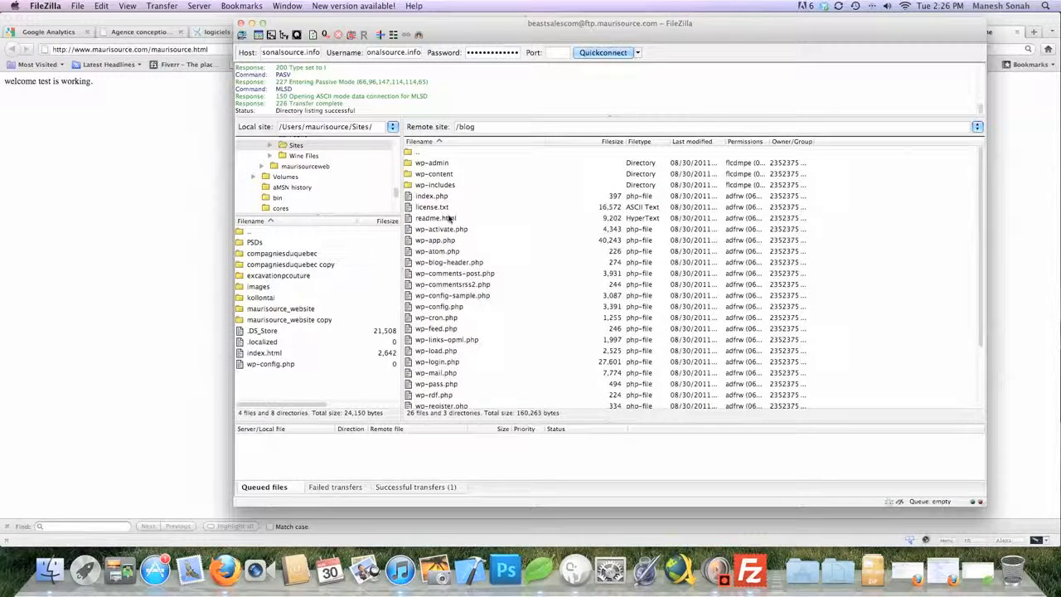
scroll(450, 220, down, 3)
scroll(450, 220, up, 3)
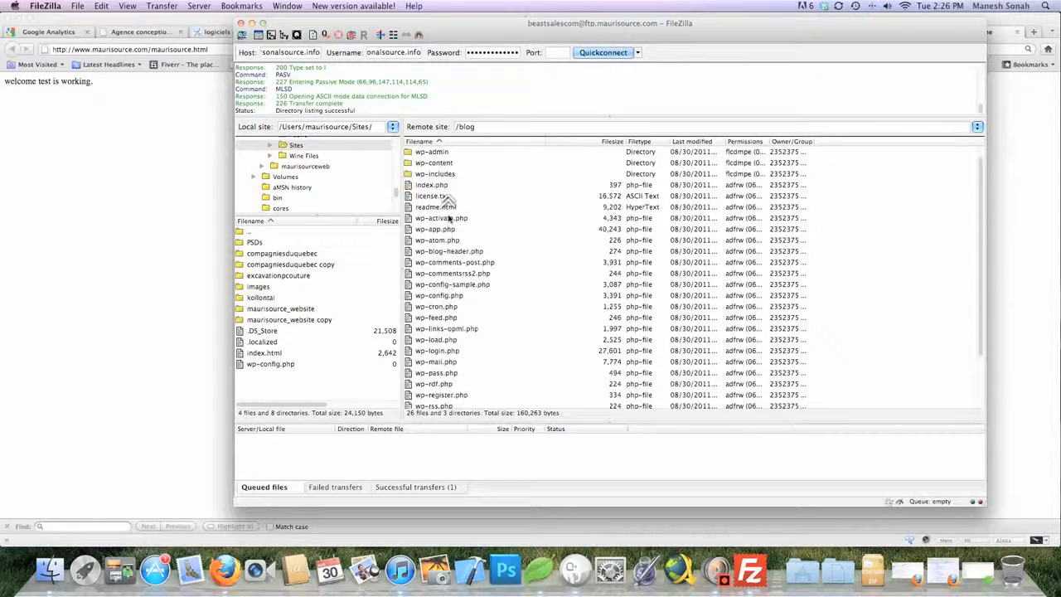
click(165, 235)
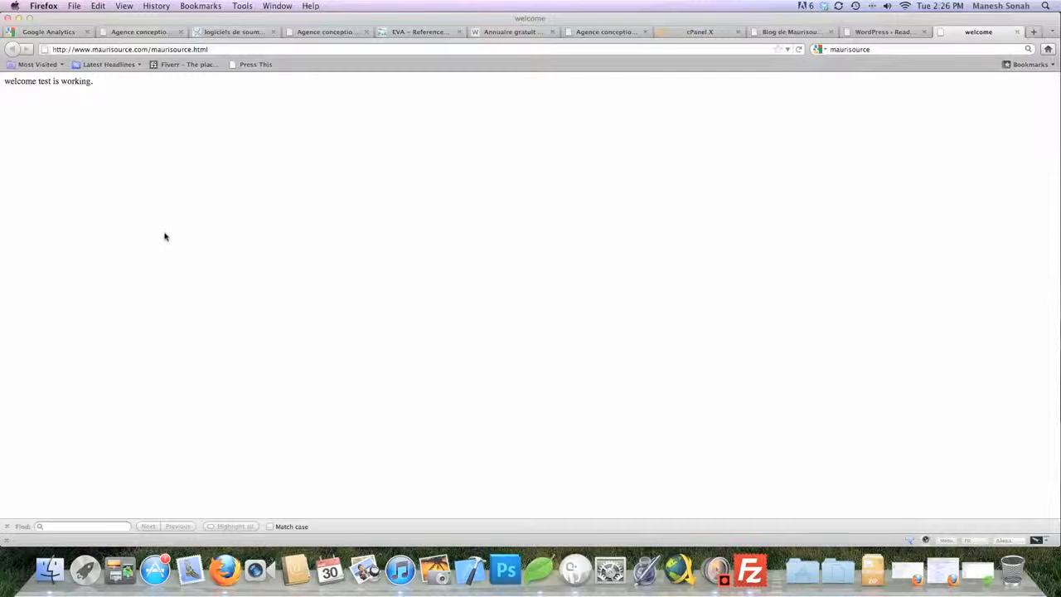
key(super+Tab)
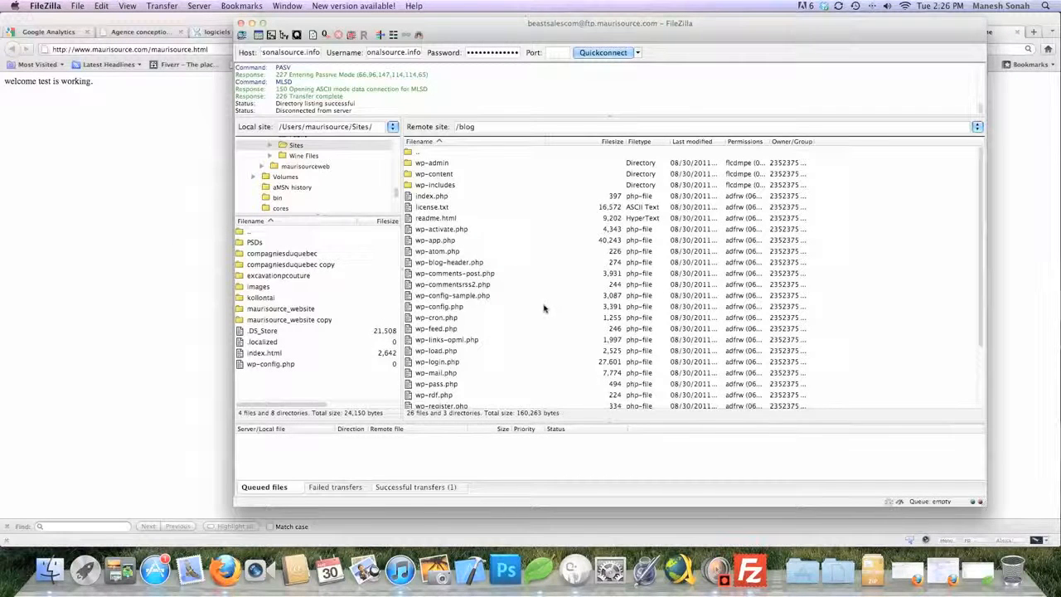
click(107, 288)
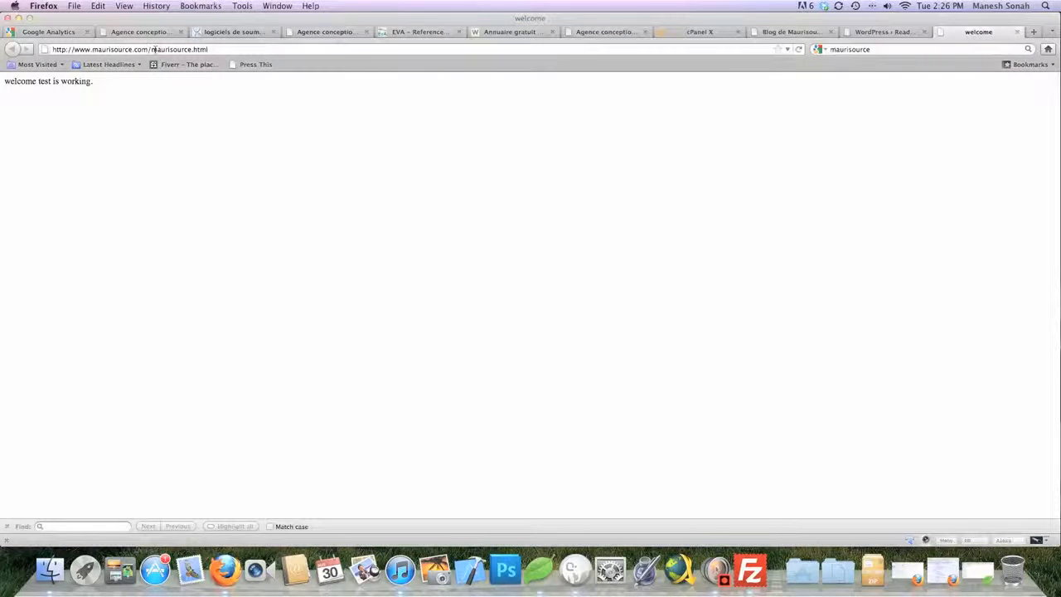
drag(153, 49, 396, 57)
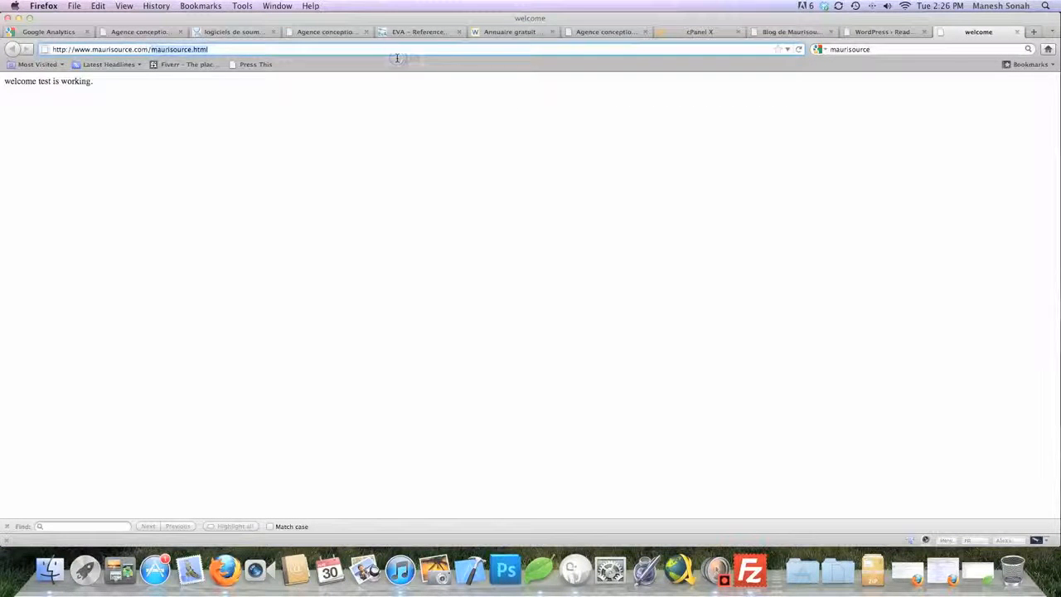
text(blog/)
key(Return)
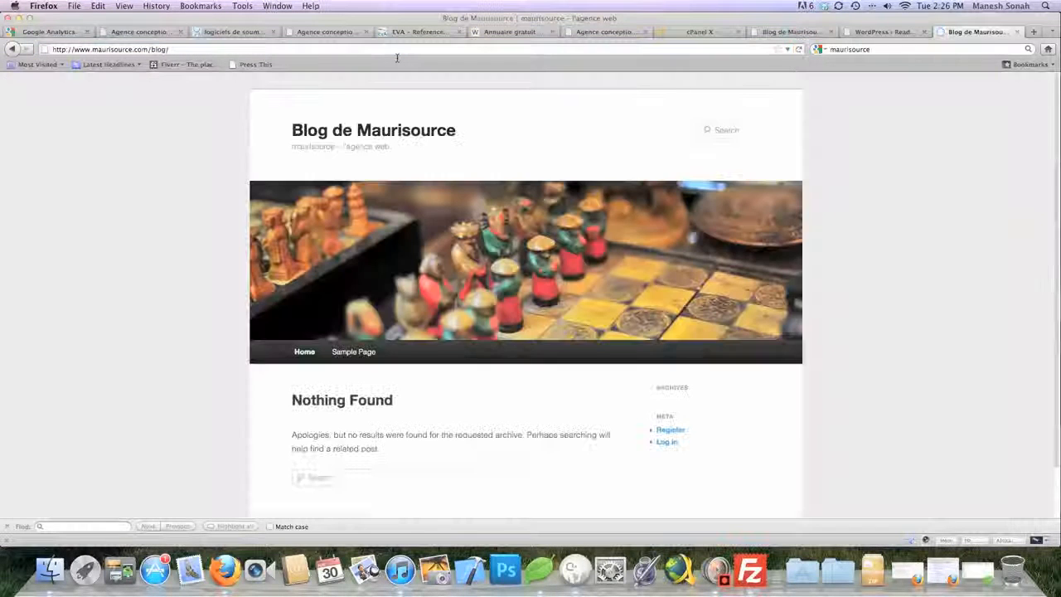
Go to blog/wp-admin/ and log in with the saved username and remembered password
click(196, 49)
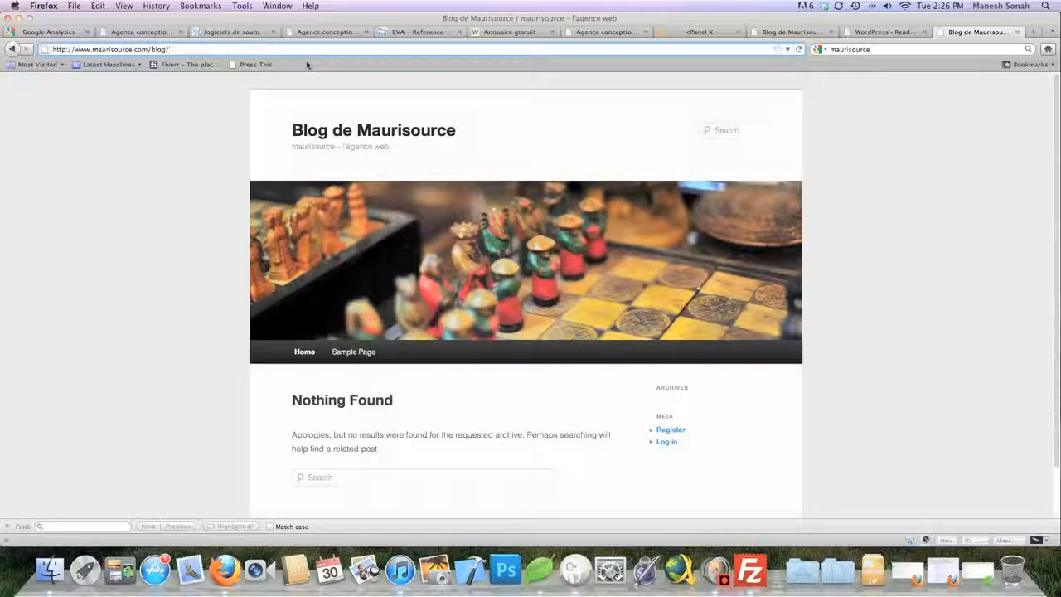
text(wp-ad)
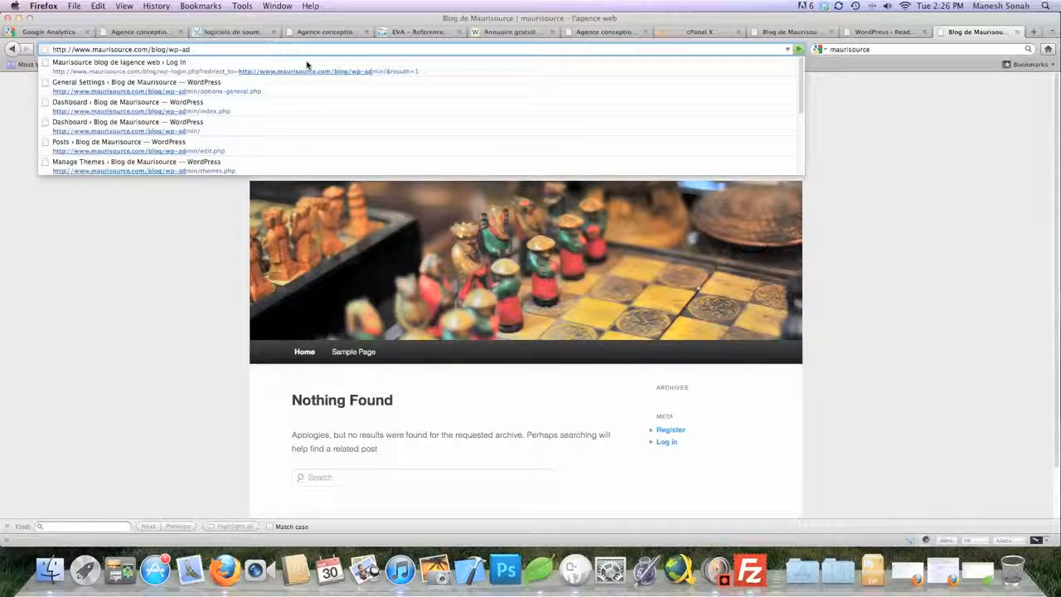
key(Down)
key(Down)
key(Down)
key(Down)
key(Return)
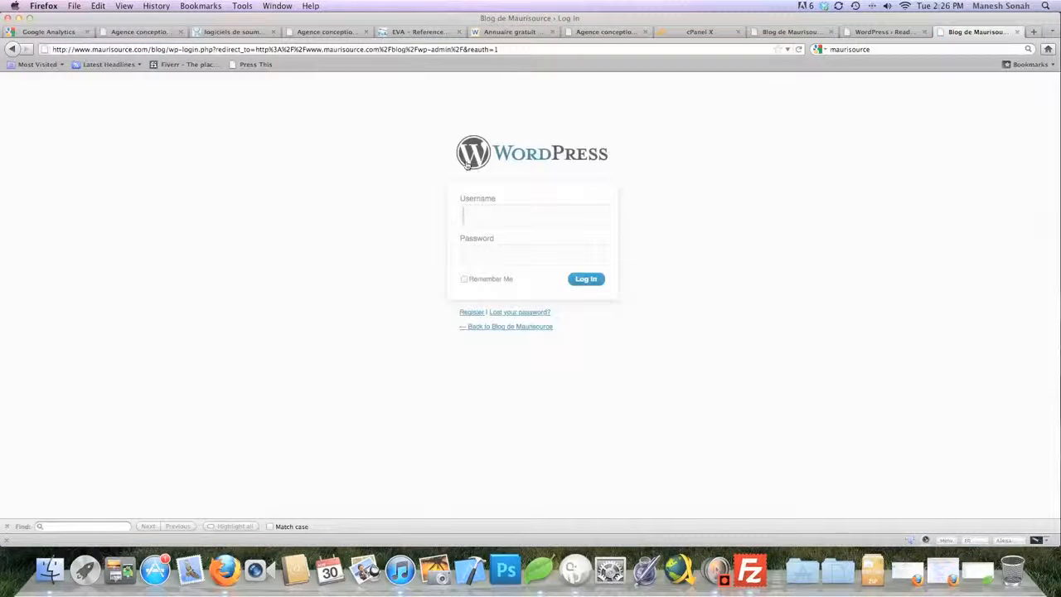
click(503, 217)
text(mauri)
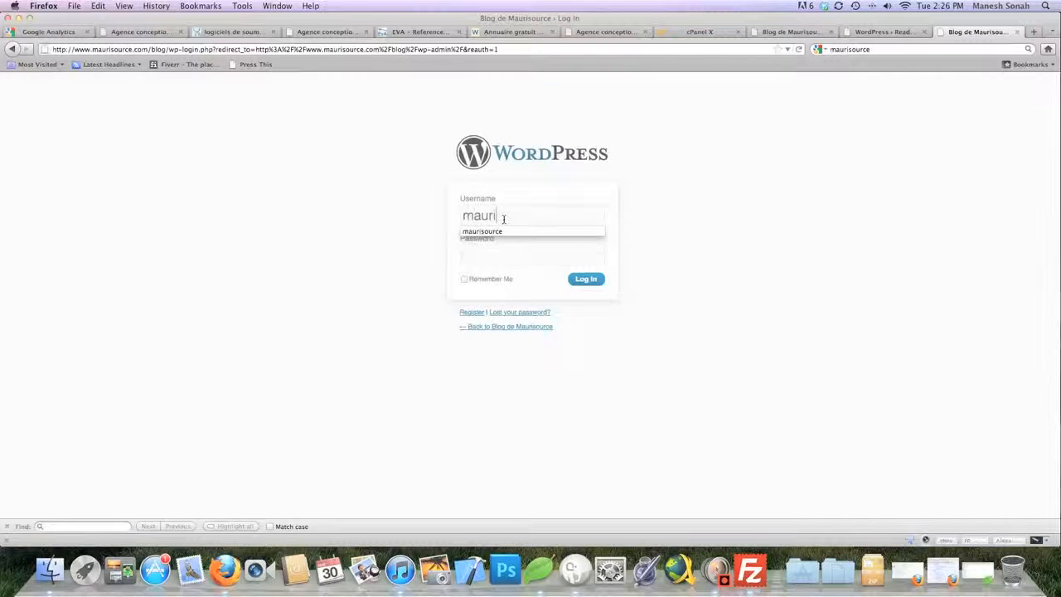
text(source)
key(Tab)
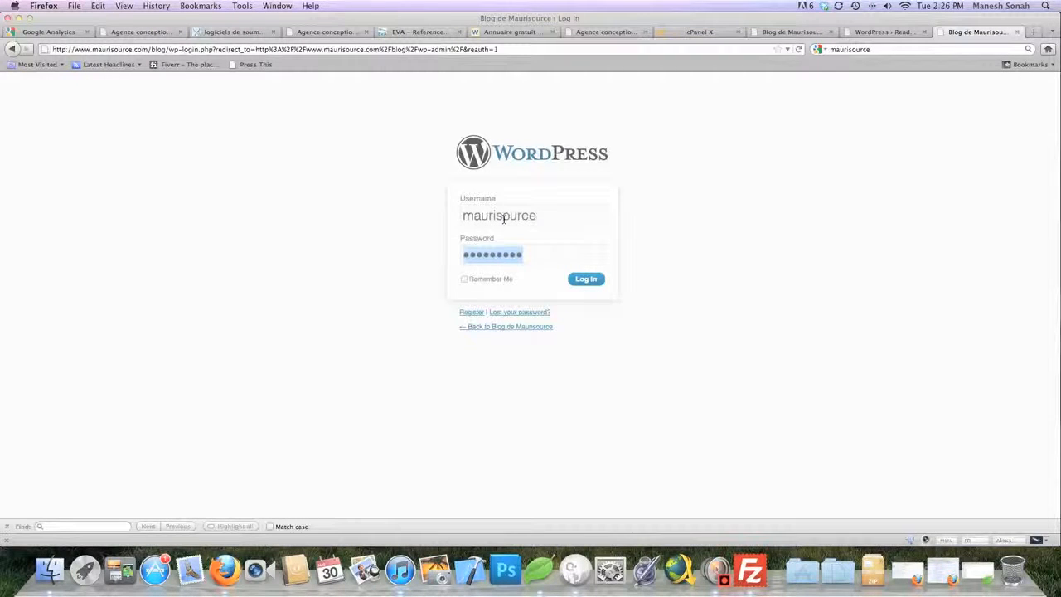
key(Return)
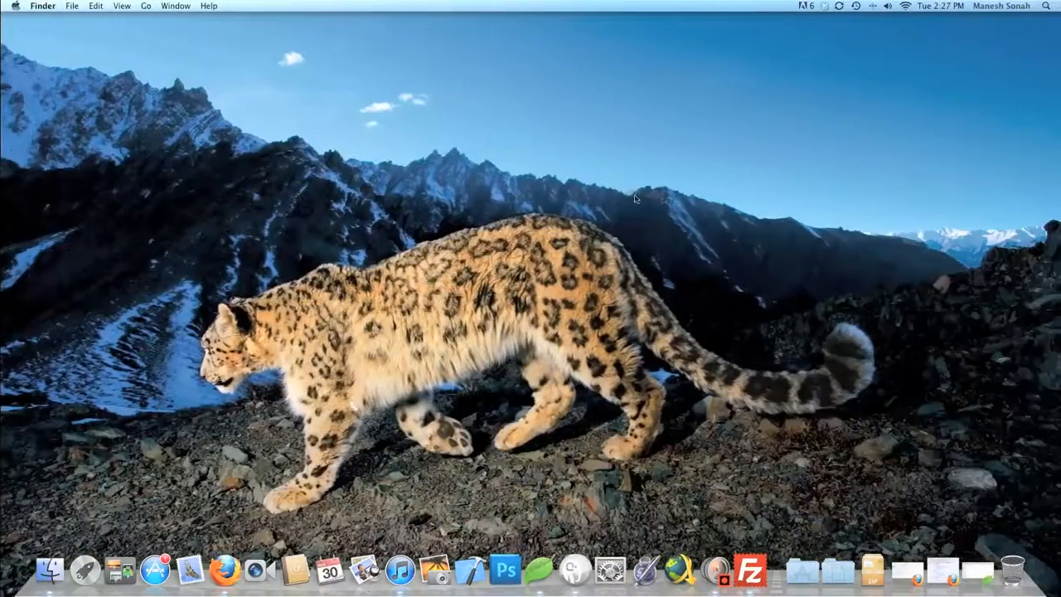
Quit FileZilla and relaunch it from Applications
right_click(751, 569)
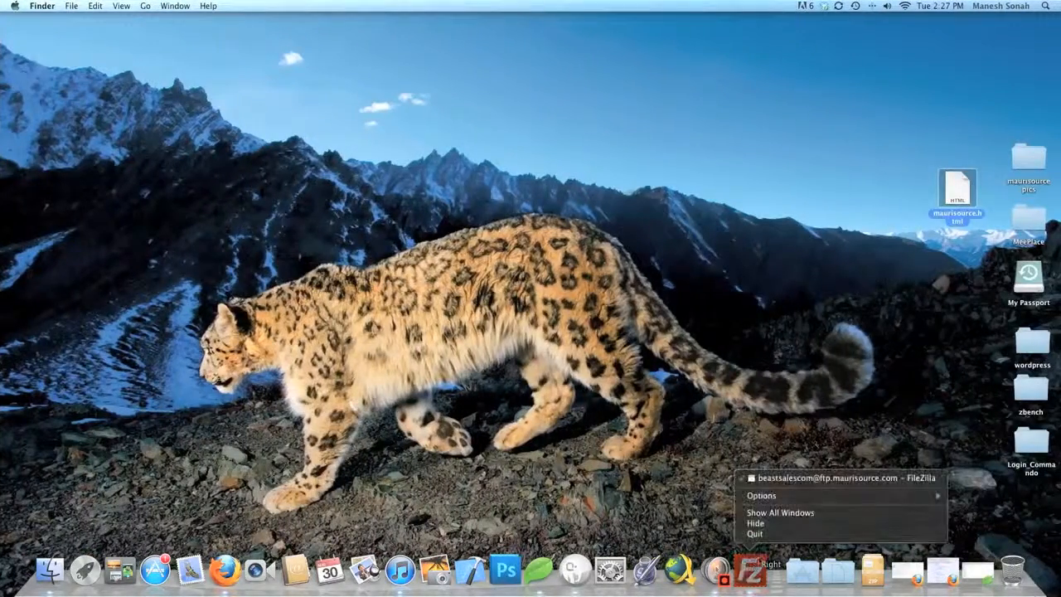
click(766, 534)
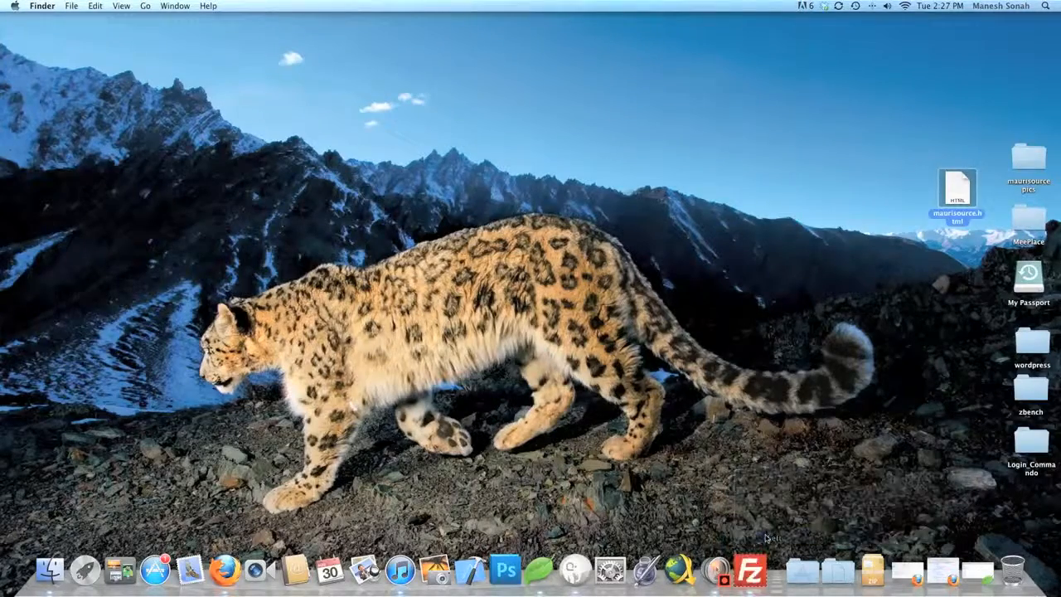
click(793, 569)
click(853, 348)
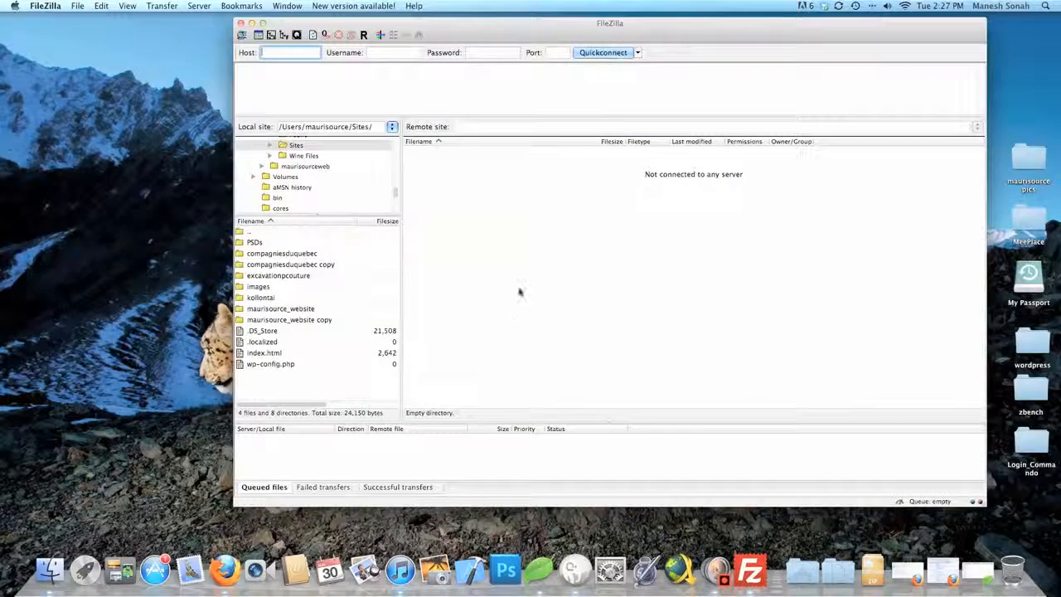
drag(657, 31, 523, 47)
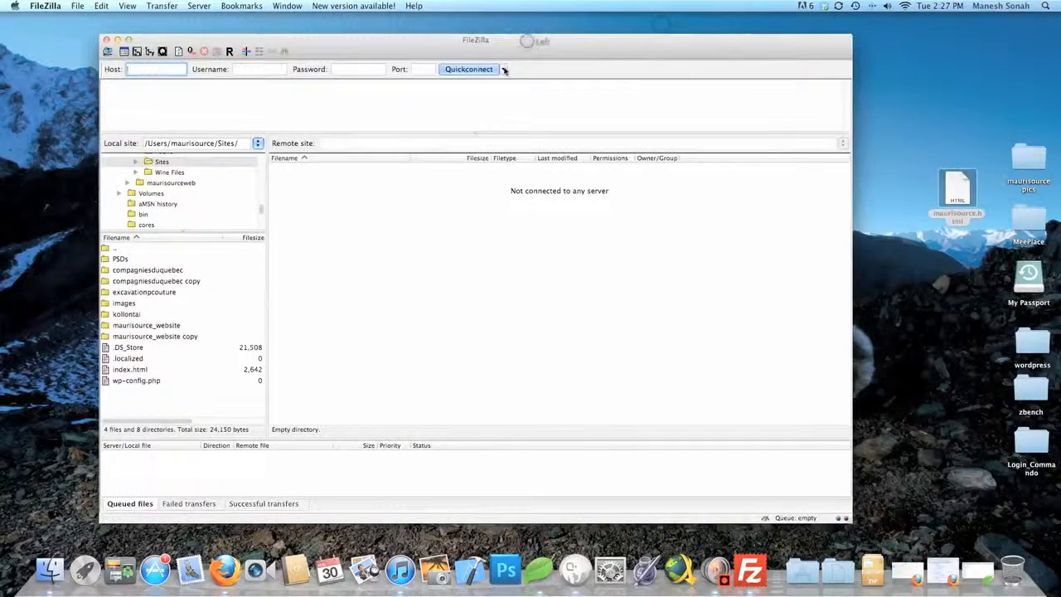
Reconnect to the site's saved FTP server from history and open the remote /blog folder
click(503, 69)
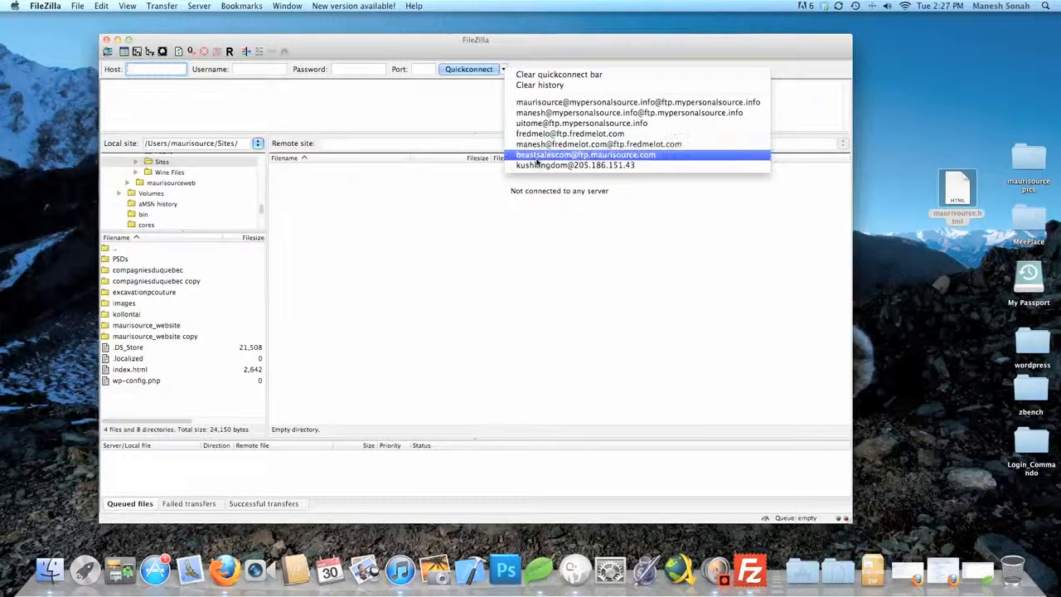
click(536, 155)
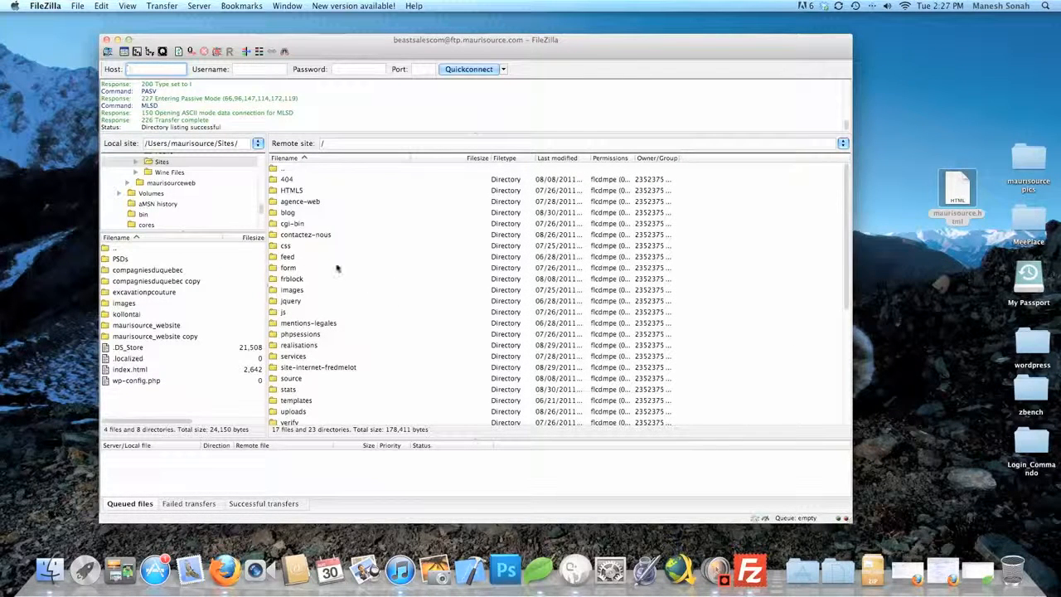
double_click(292, 214)
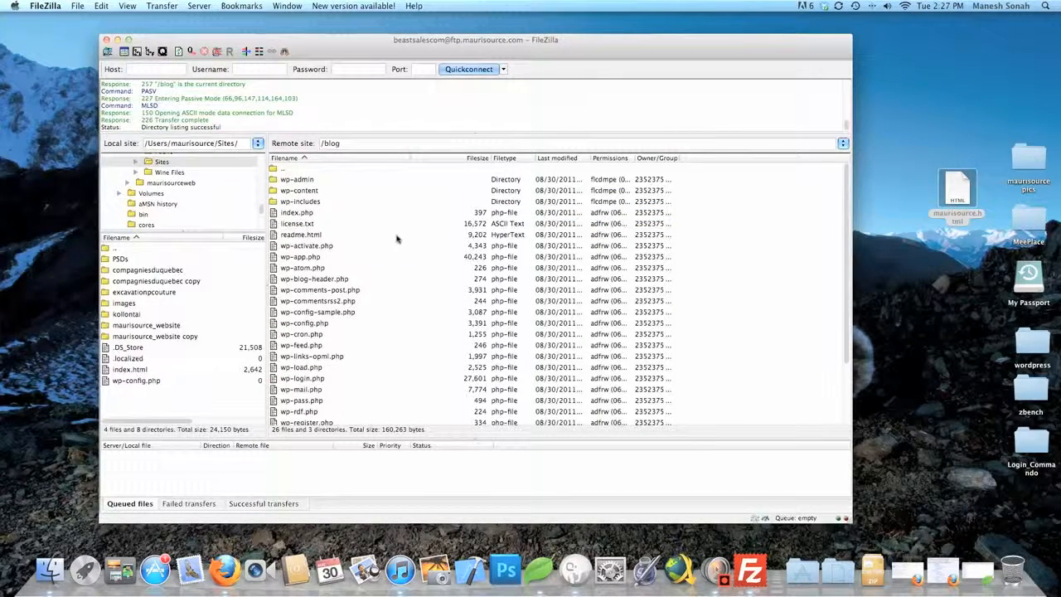
scroll(396, 239, down, 3)
scroll(396, 239, up, 3)
click(956, 398)
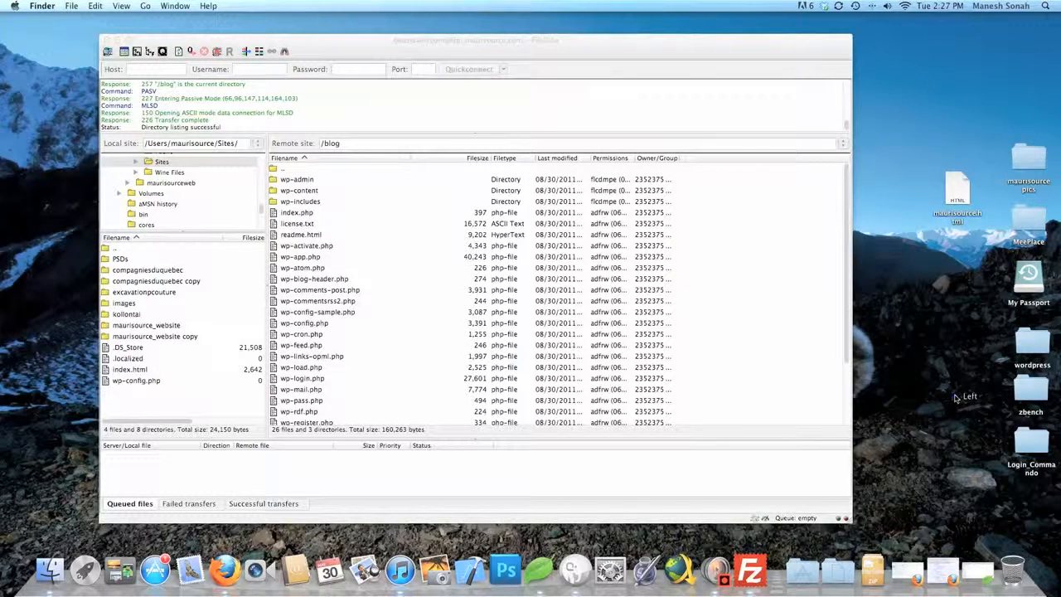
double_click(1031, 390)
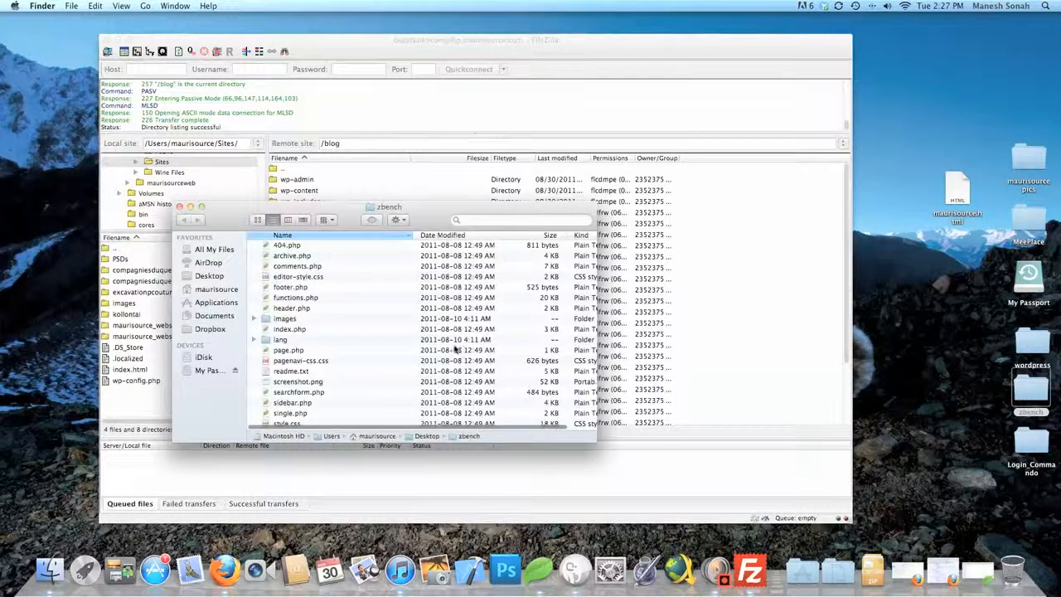
scroll(455, 349, down, 1)
scroll(456, 349, up, 1)
drag(590, 436, 733, 507)
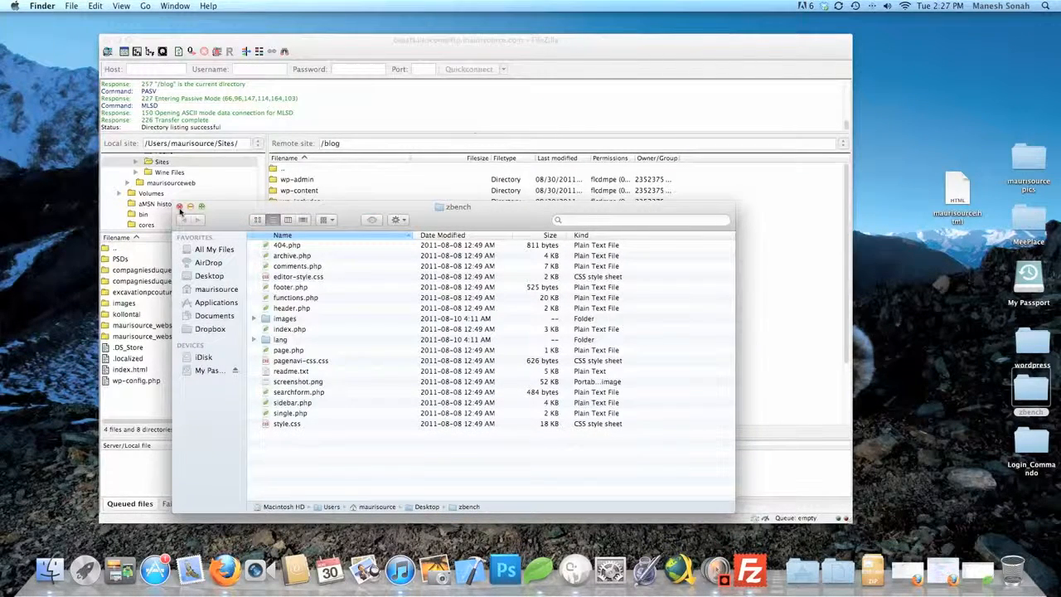
click(179, 206)
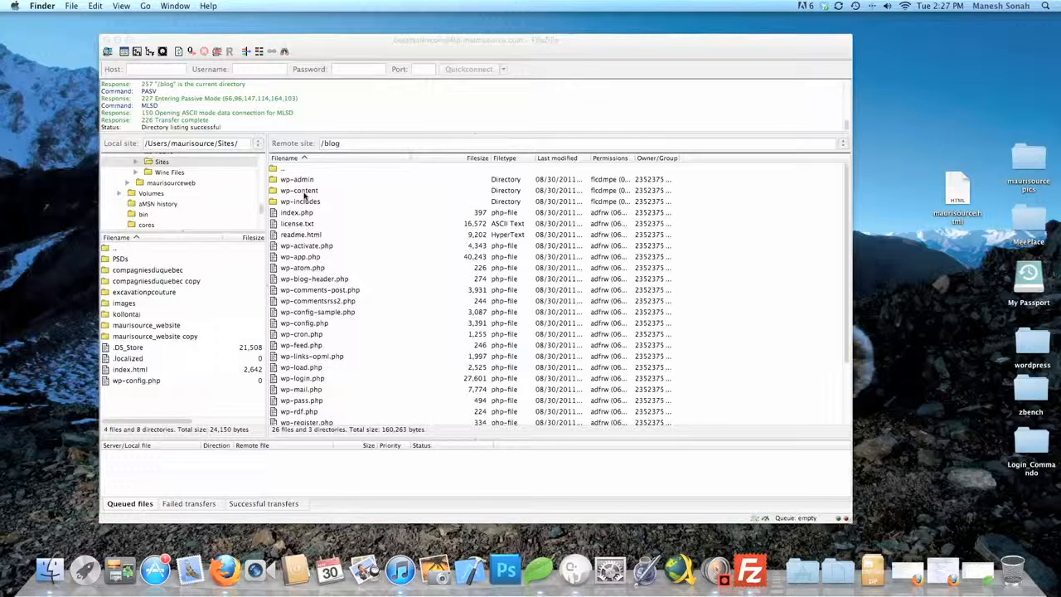
click(300, 194)
Open /blog/wp-content/themes on the server and view the blog's installed plugins in WordPress
click(290, 193)
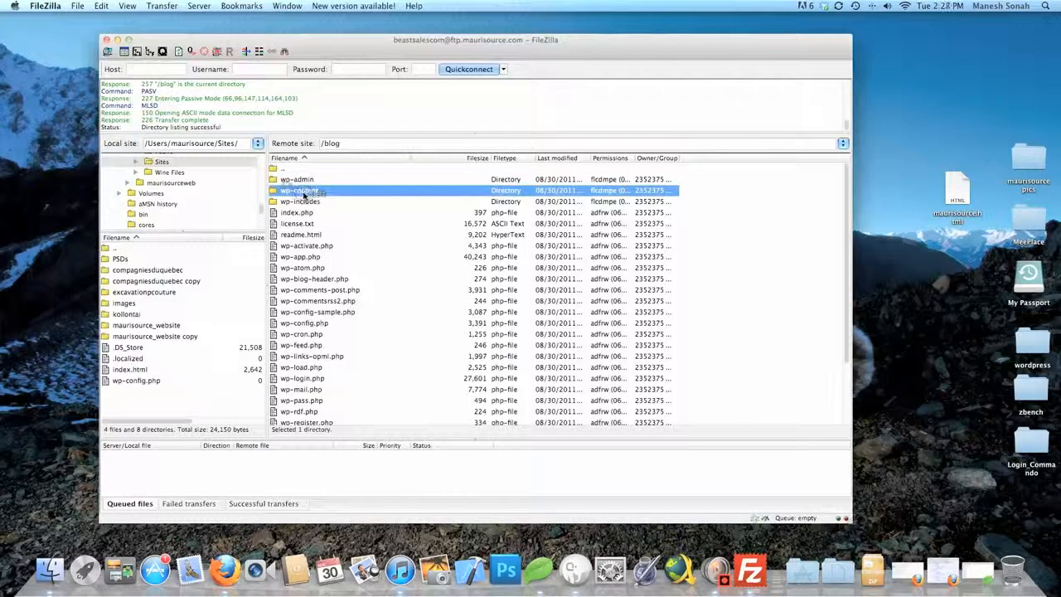
double_click(288, 193)
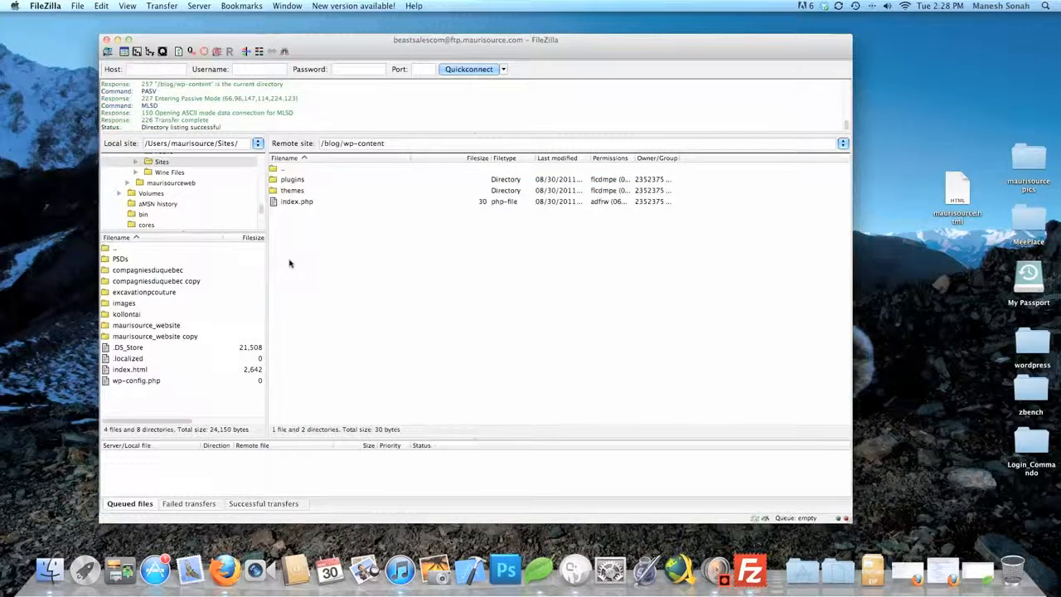
double_click(290, 191)
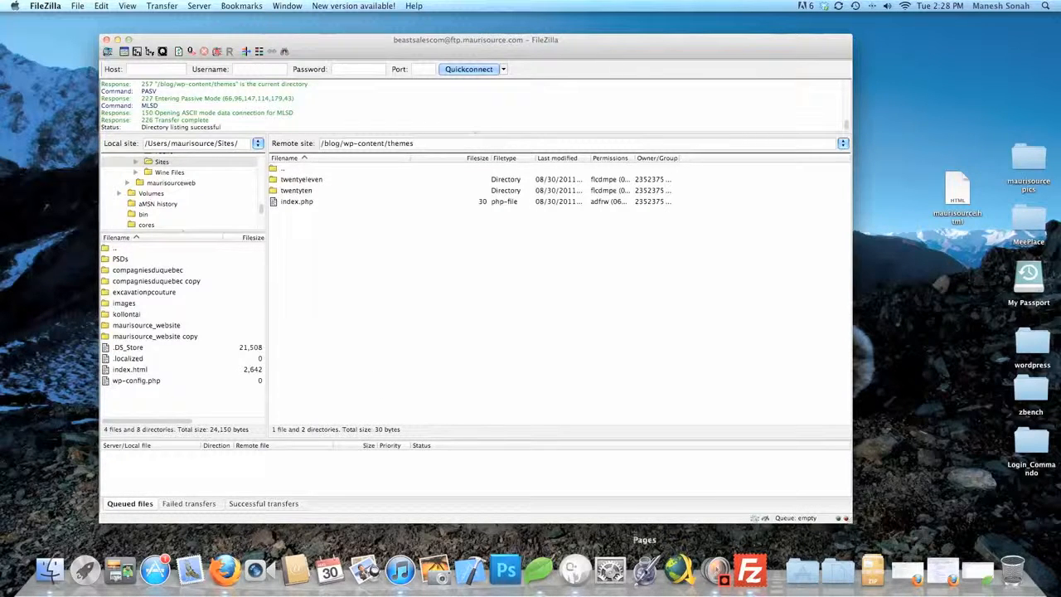
click(225, 570)
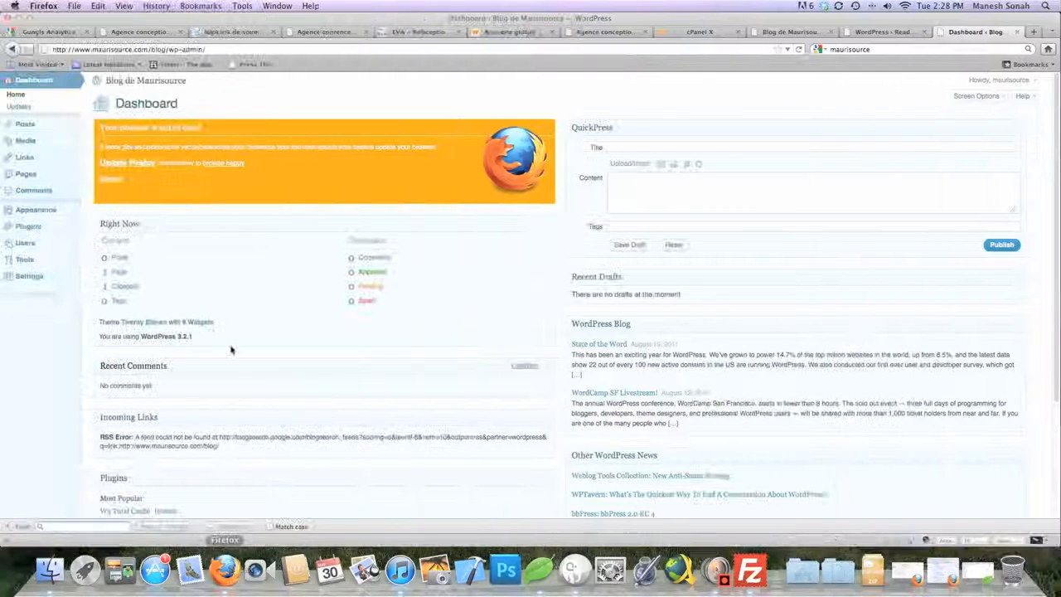
click(30, 227)
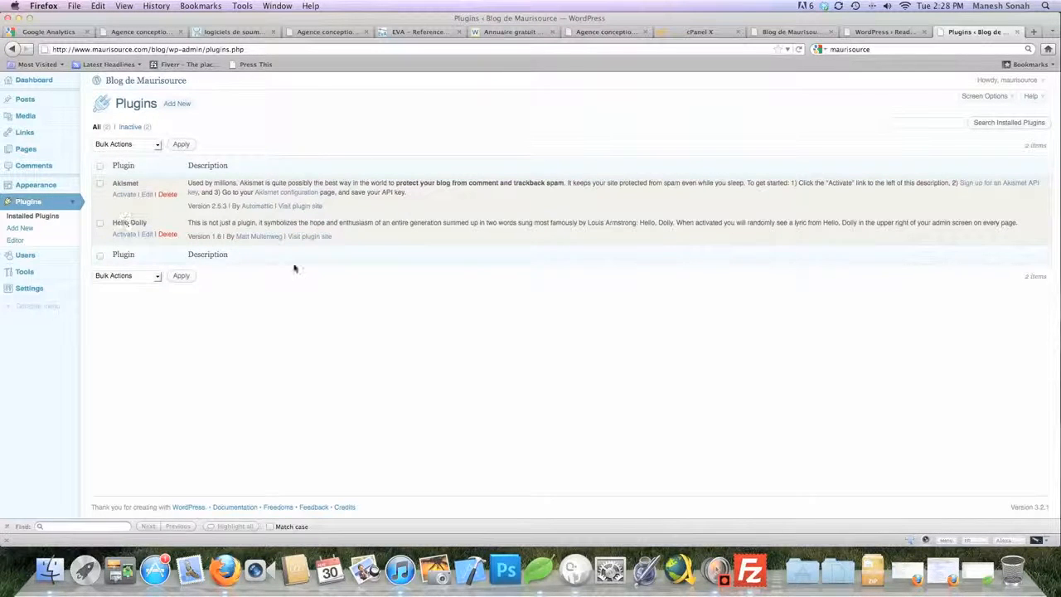
Check the remote plugins folder, then return to /blog/wp-content/themes (twentyeleven, twentyten)
click(751, 570)
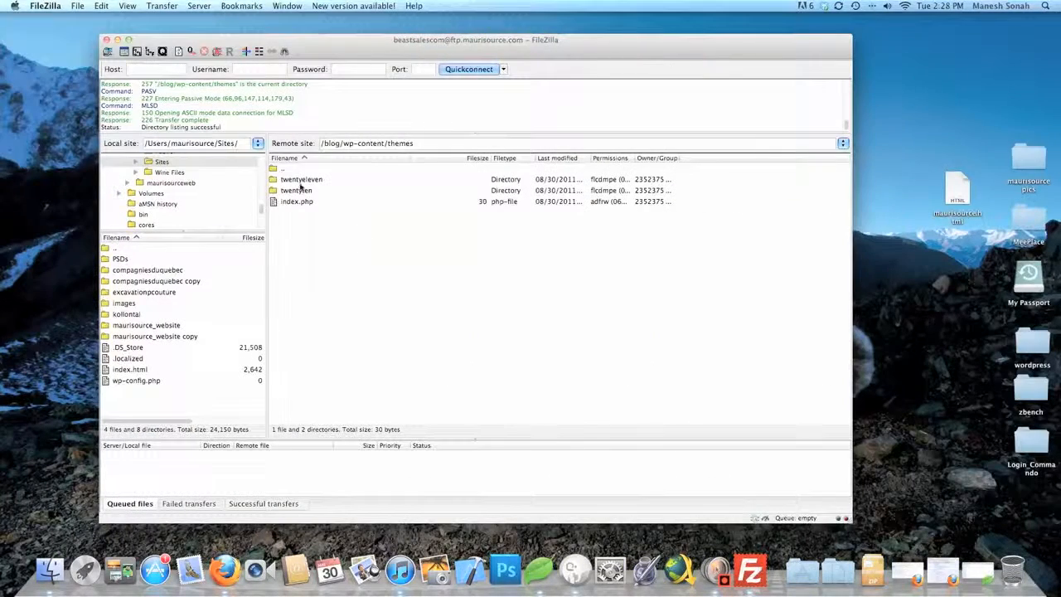
click(283, 170)
double_click(284, 170)
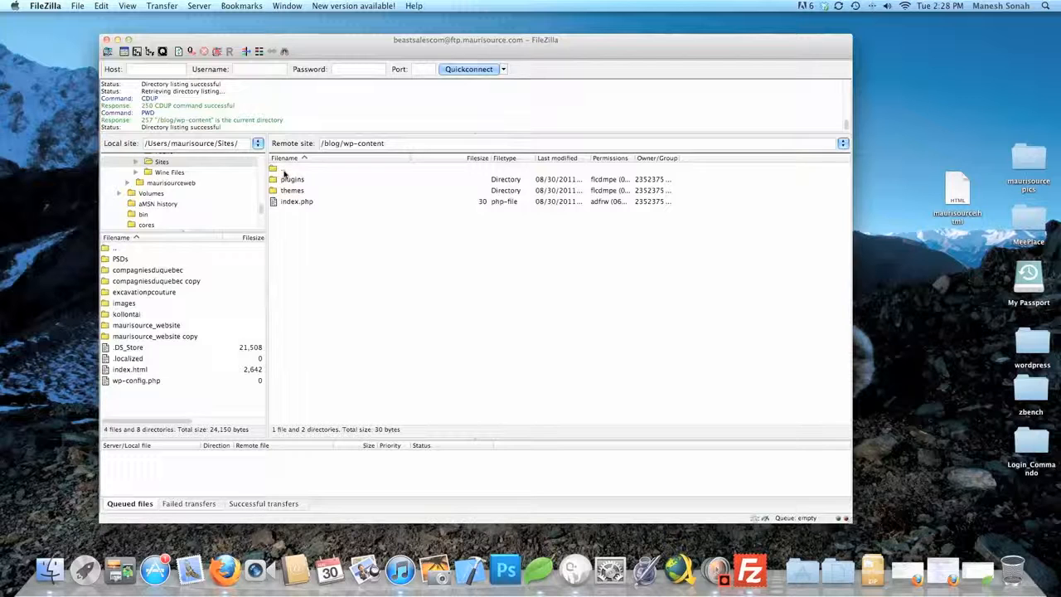
drag(289, 179, 291, 184)
double_click(292, 183)
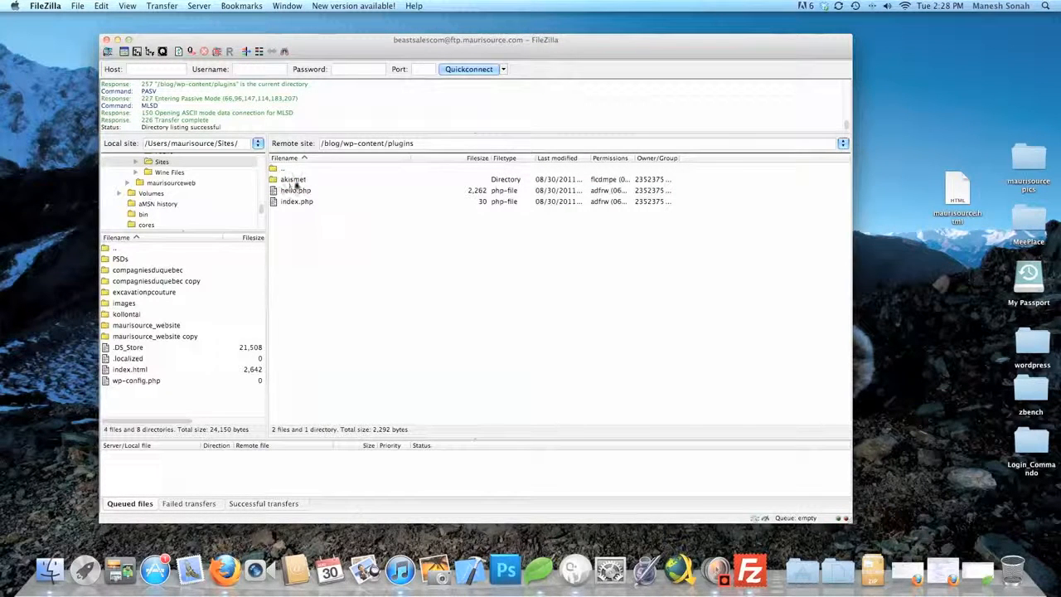
double_click(281, 170)
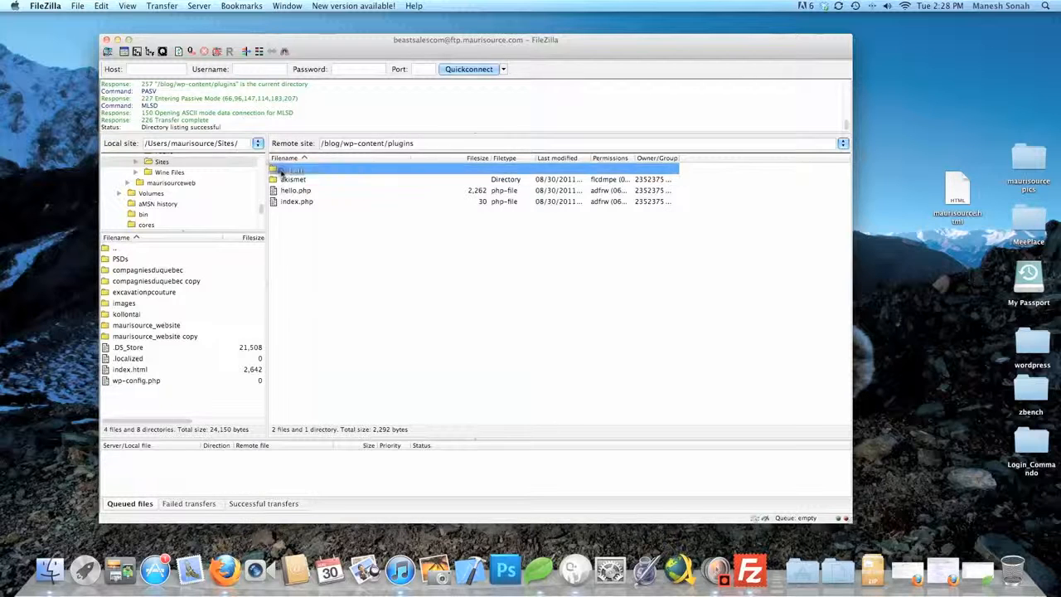
double_click(290, 192)
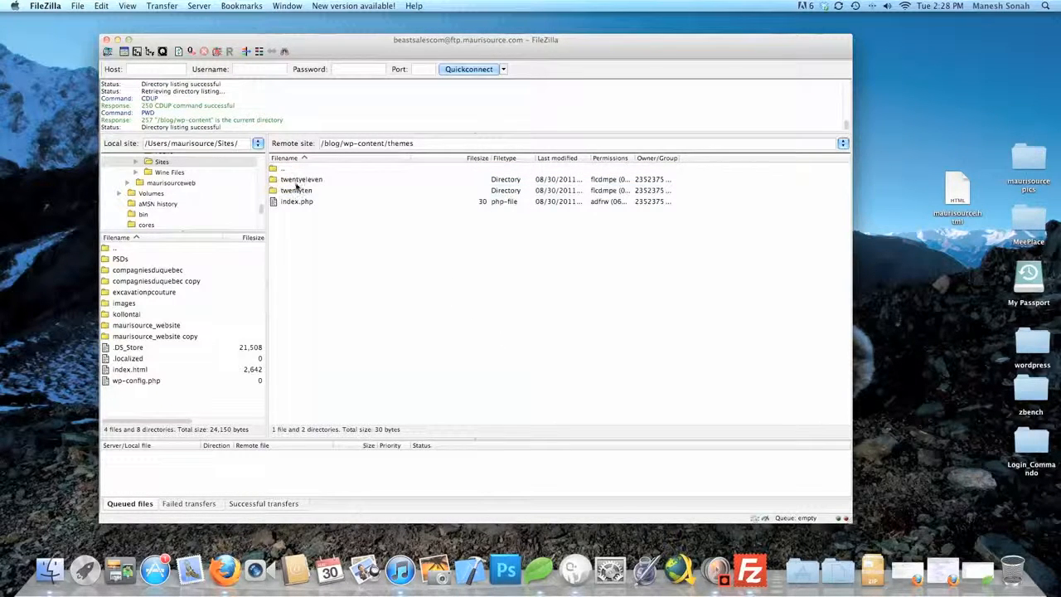
Open WordPress's Manage Themes page and scroll through the installed themes
key(super+Tab)
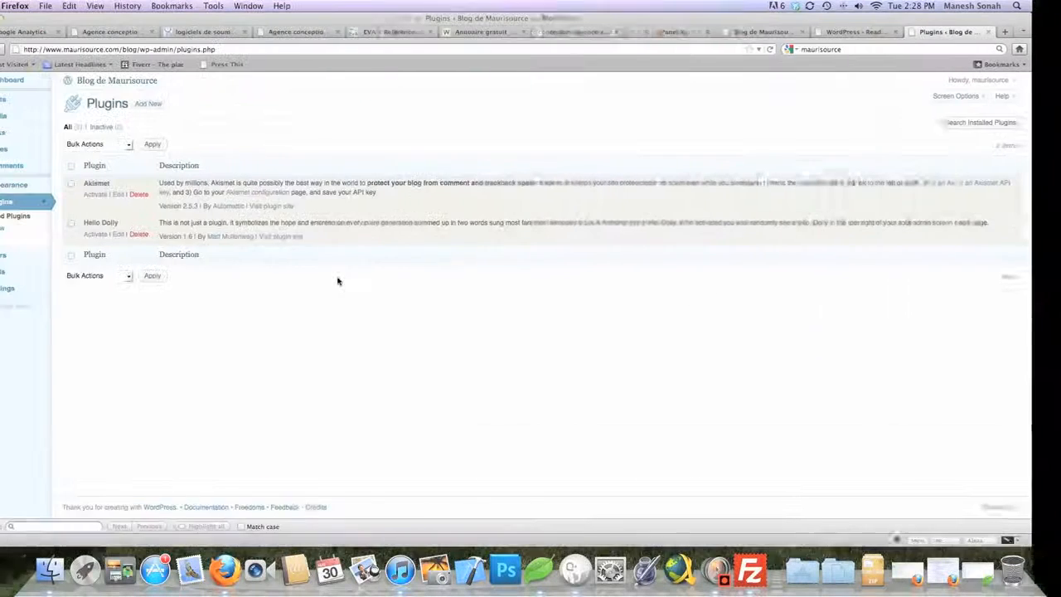
click(45, 188)
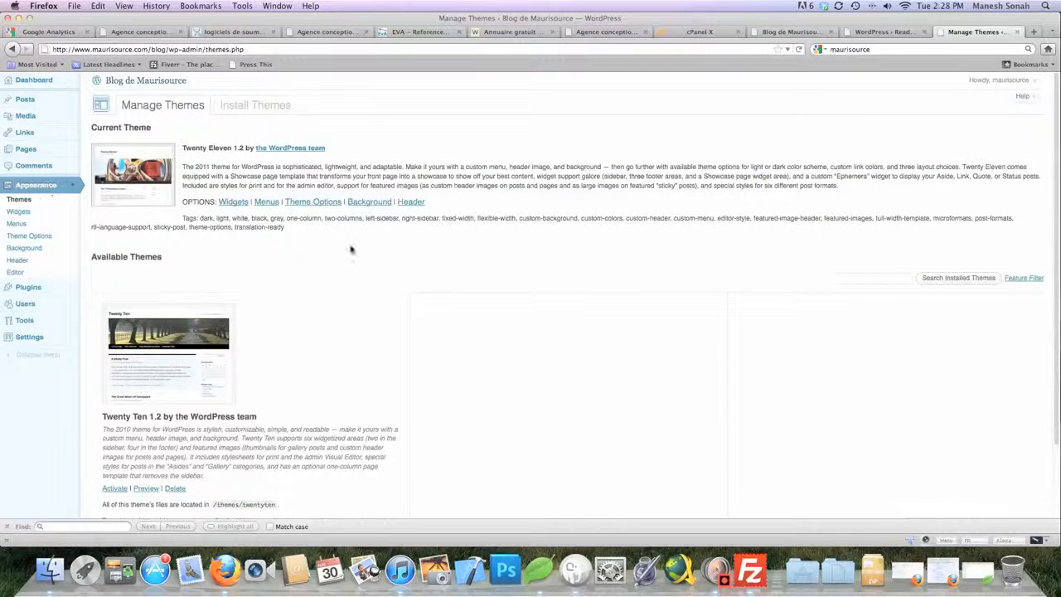
scroll(372, 251, down, 1)
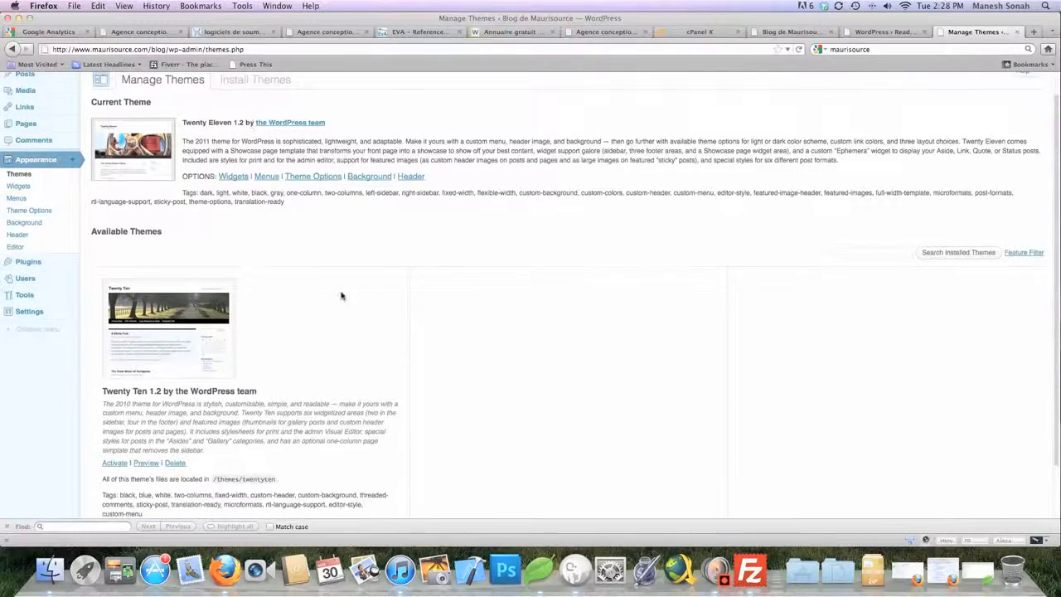
scroll(321, 325, up, 1)
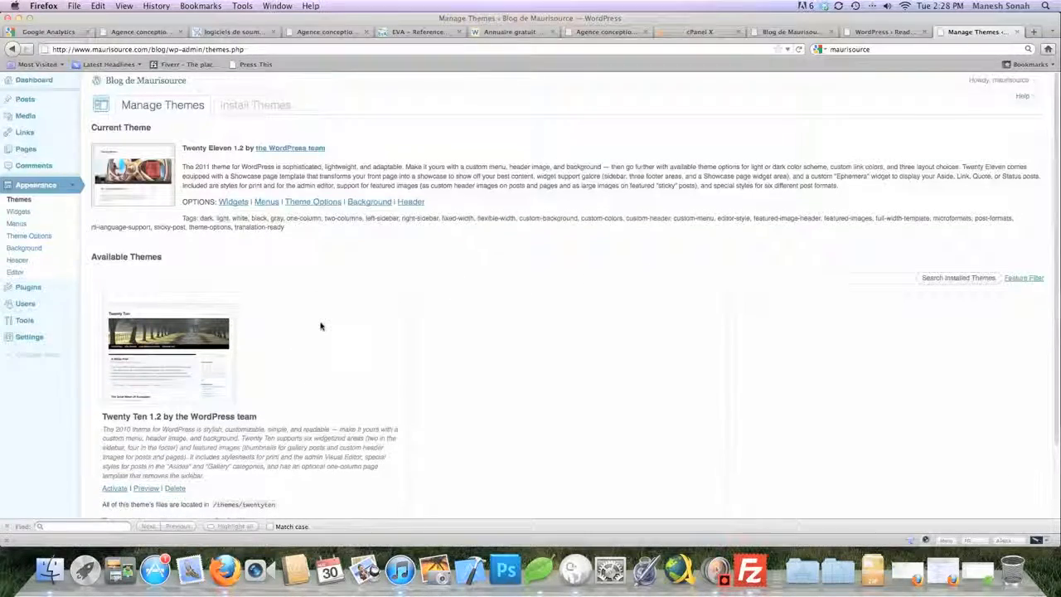
key(super+Tab)
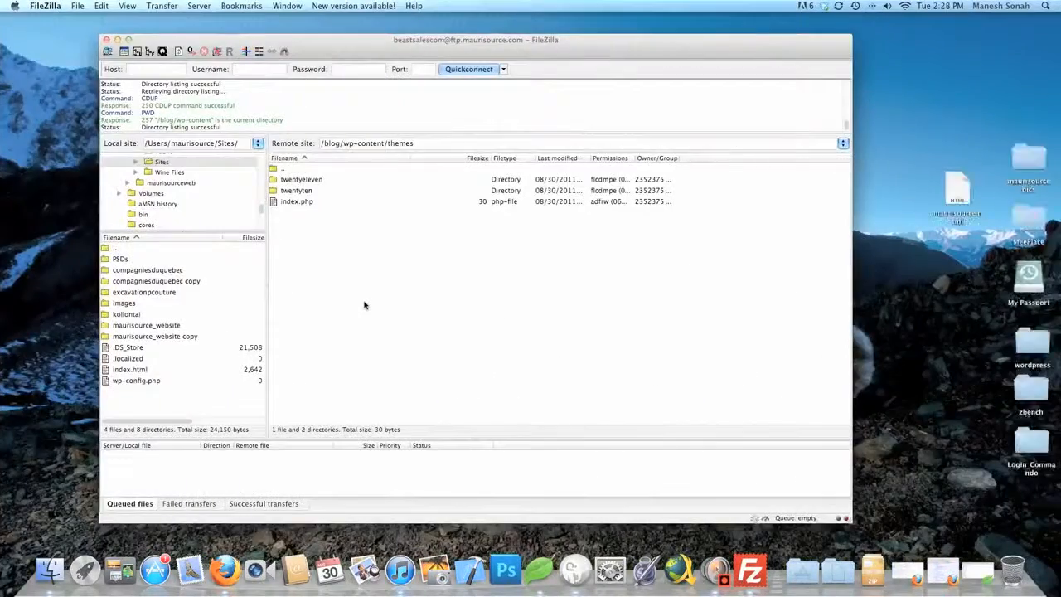
key(super+Tab)
Glance at Install Themes, return to the installed list, then hide Firefox (Cmd+H) to show FileZilla
scroll(364, 305, down, 3)
scroll(364, 305, up, 3)
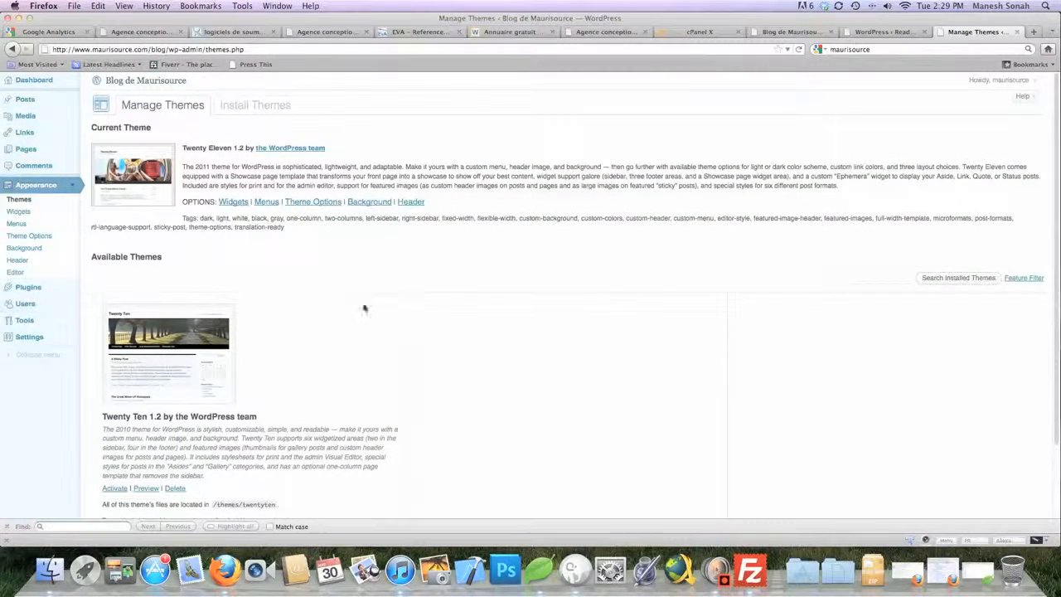
click(246, 113)
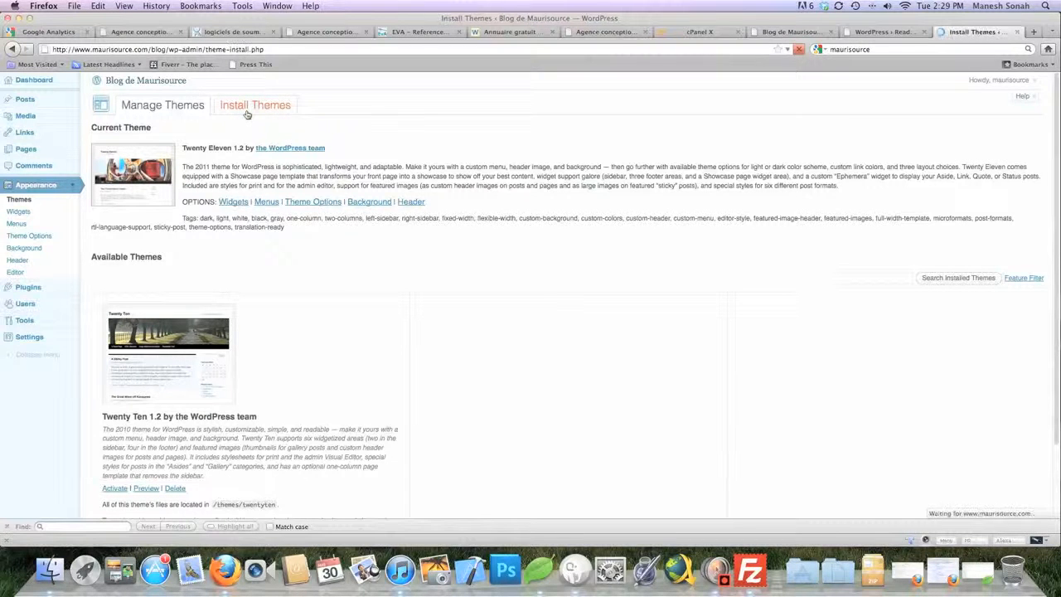
click(162, 106)
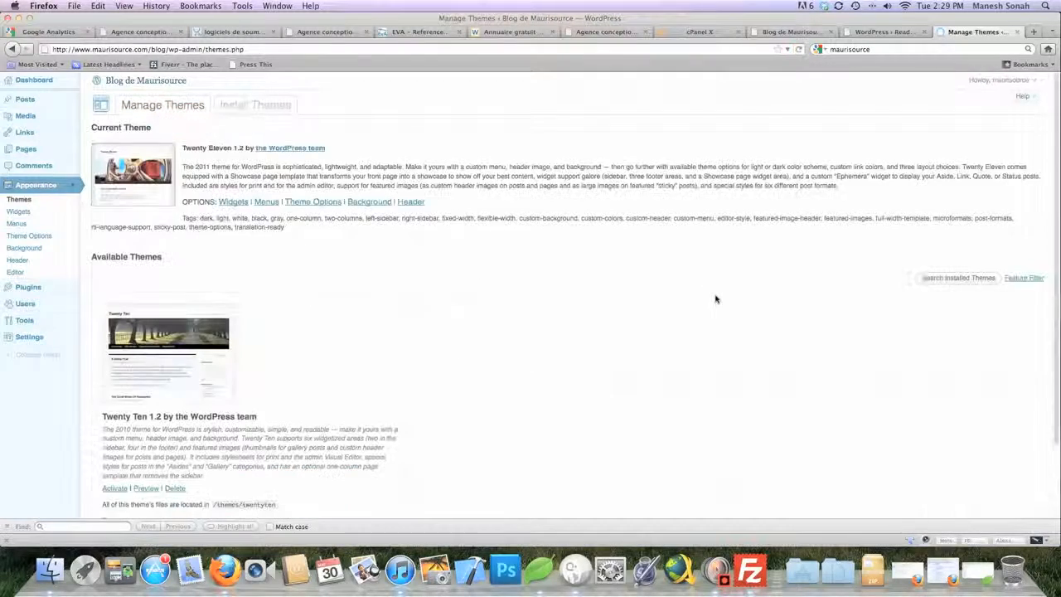
scroll(339, 336, down, 3)
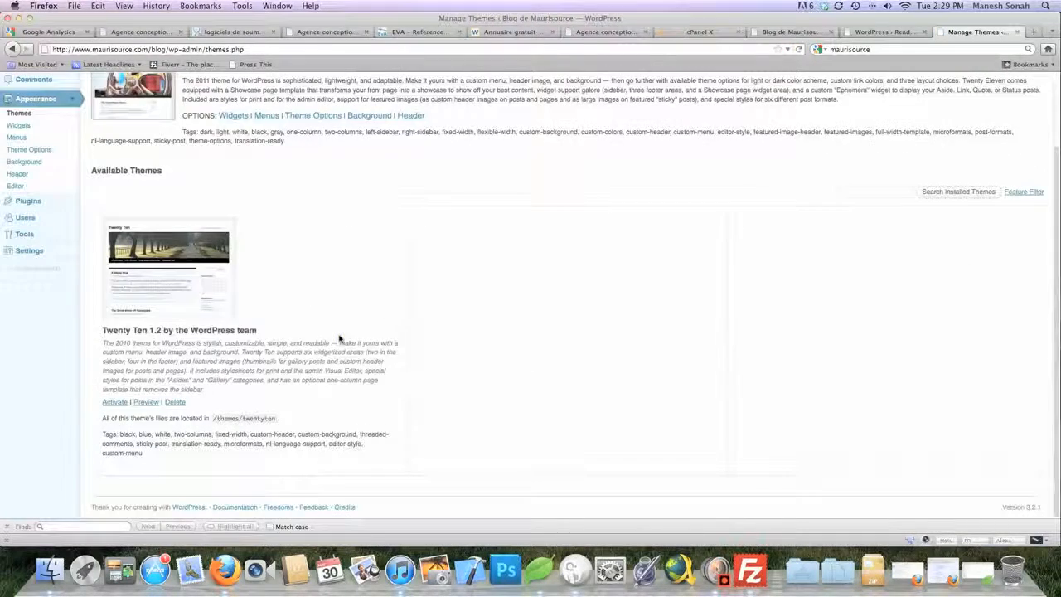
key(super+h)
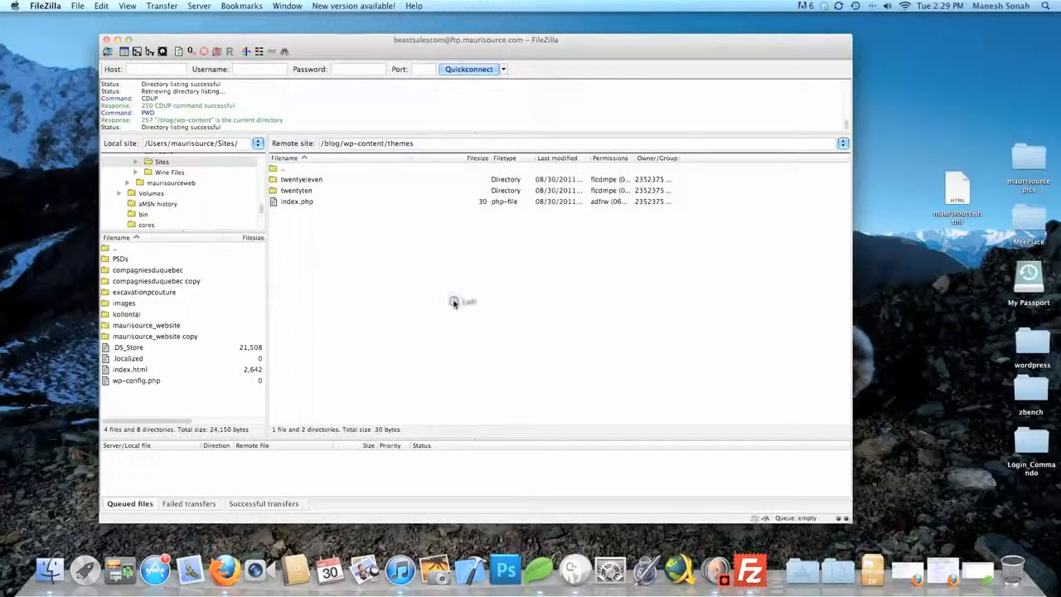
Drag the desktop zbench folder into the remote /blog/wp-content/themes folder to upload it
drag(1030, 389, 417, 300)
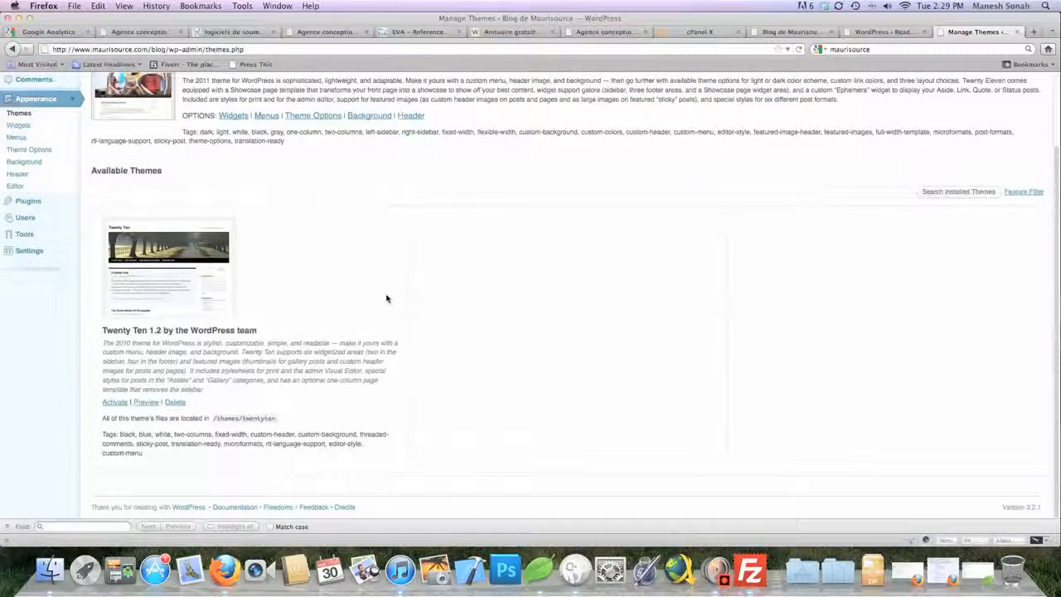
scroll(386, 298, up, 3)
Reload Manage Themes and activate the newly listed zBench 1.2.7 theme
key(super+r)
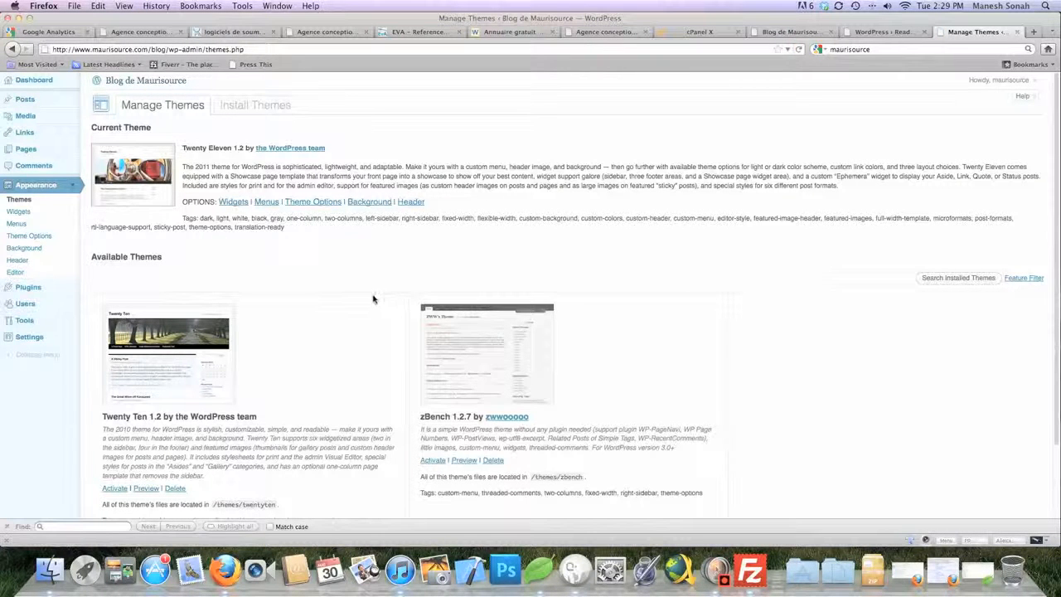
scroll(346, 355, down, 1)
scroll(347, 355, down, 1)
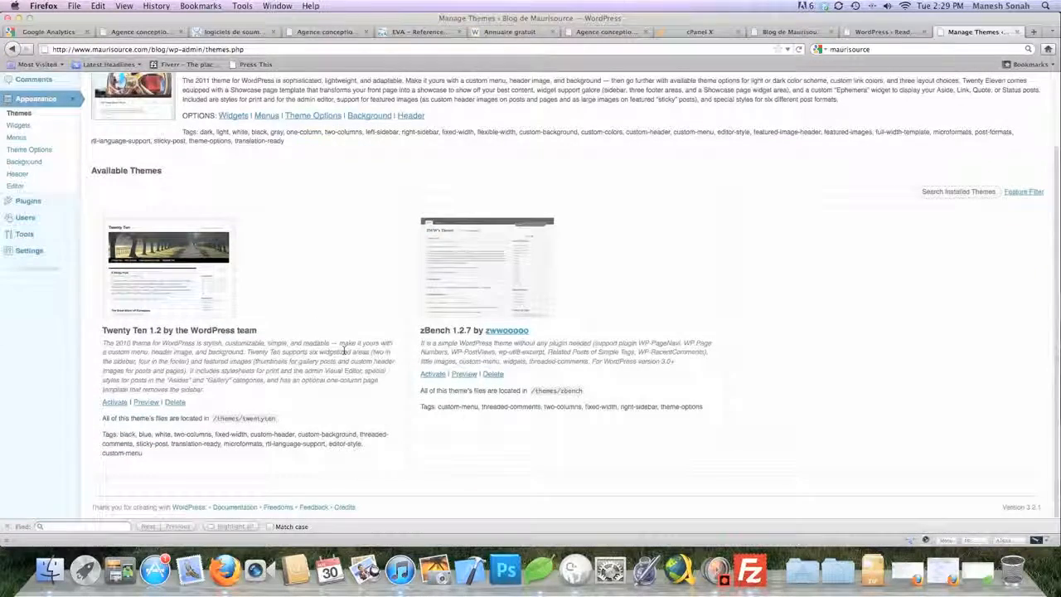
click(431, 374)
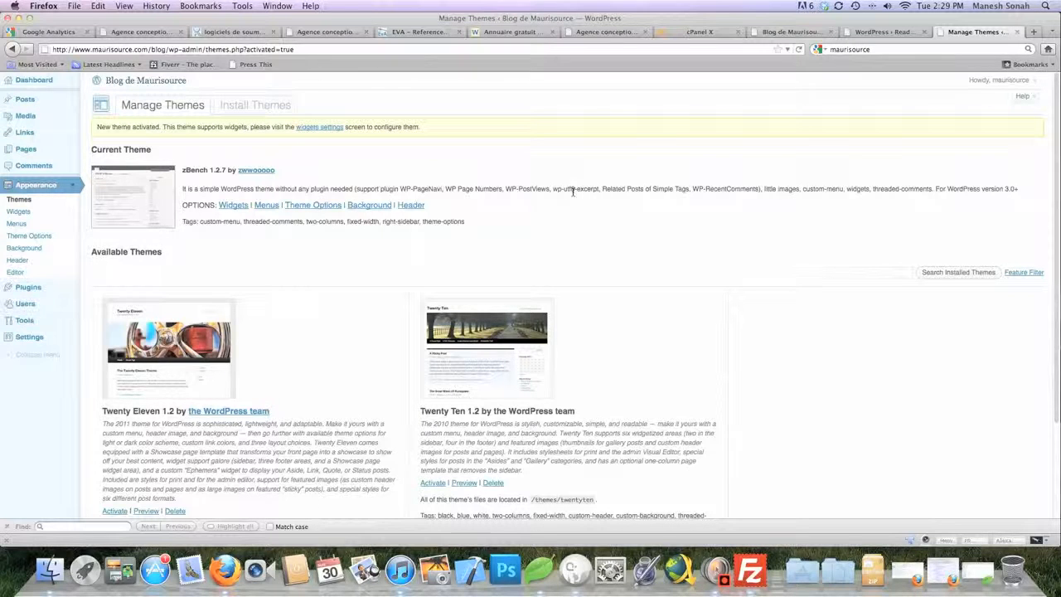
scroll(572, 192, down, 3)
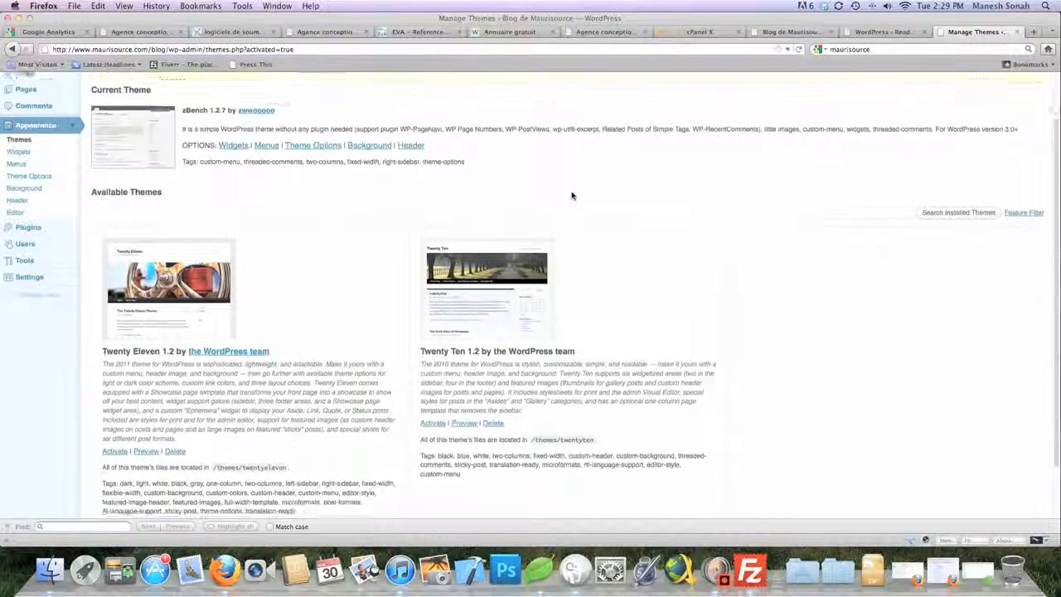
scroll(572, 192, up, 3)
click(1031, 80)
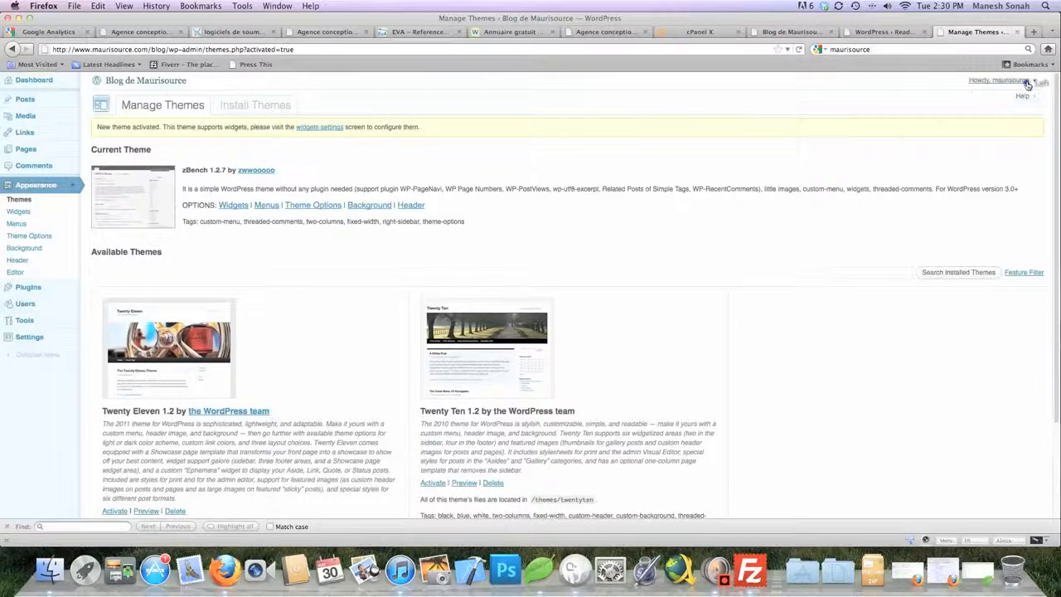
Open Your Profile, then load maurisource.com/blog/ in a new browser tab
click(995, 96)
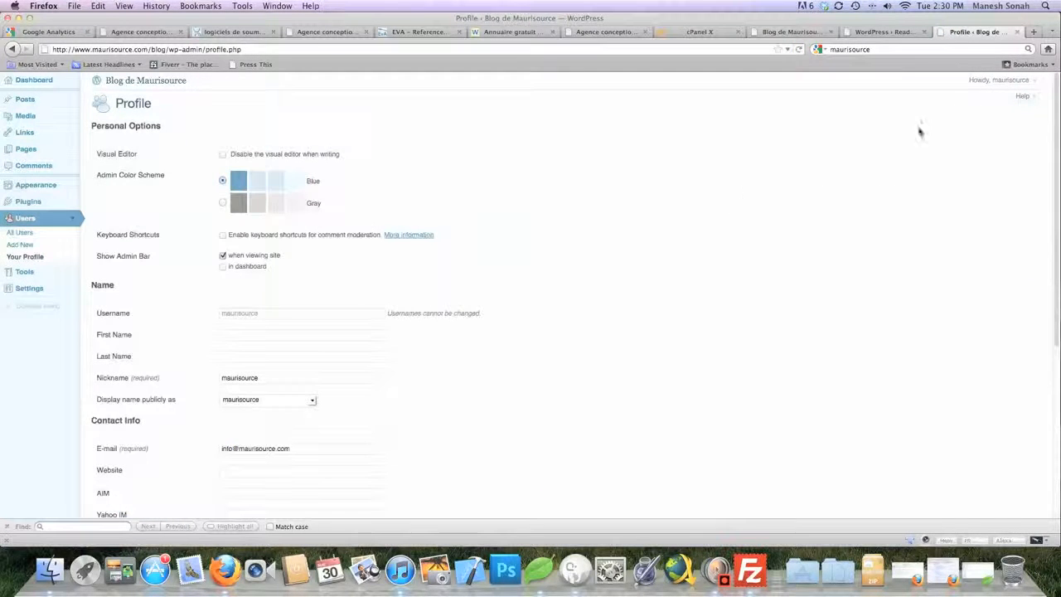
click(1033, 32)
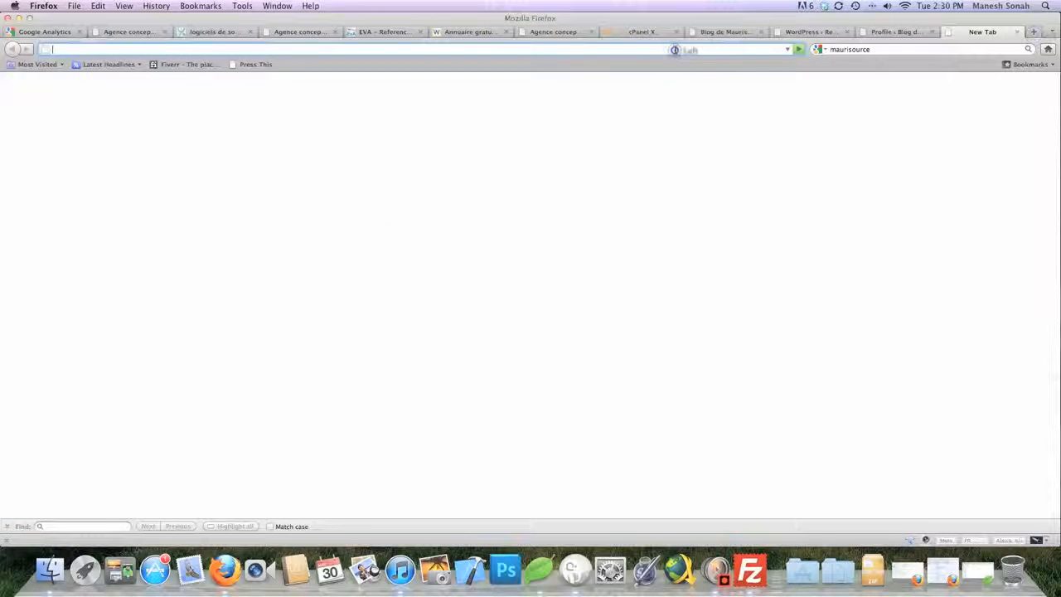
text(mauri)
key(Return)
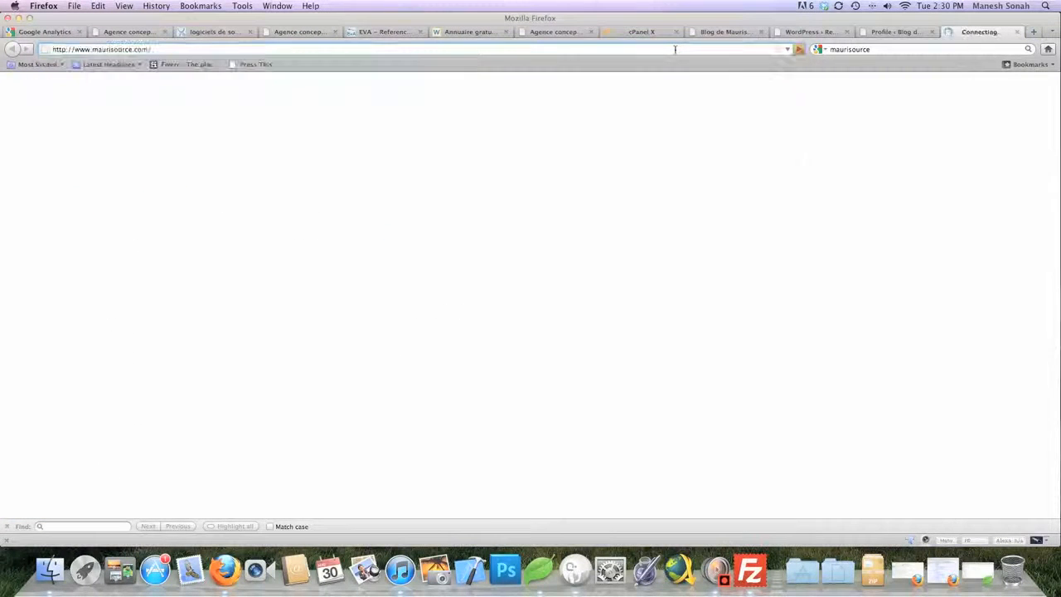
click(592, 48)
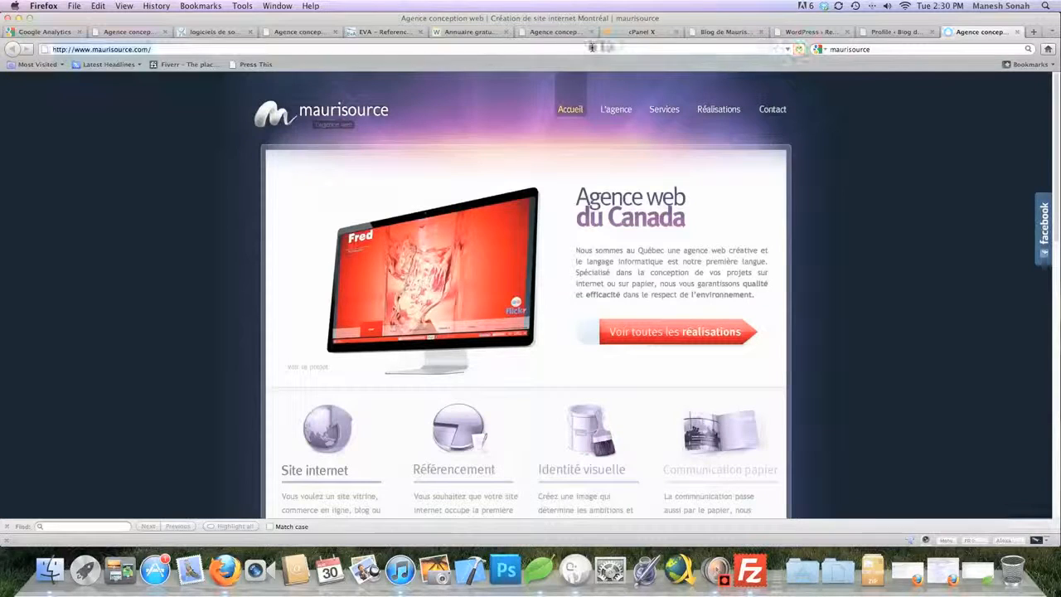
click(618, 46)
text(blog/)
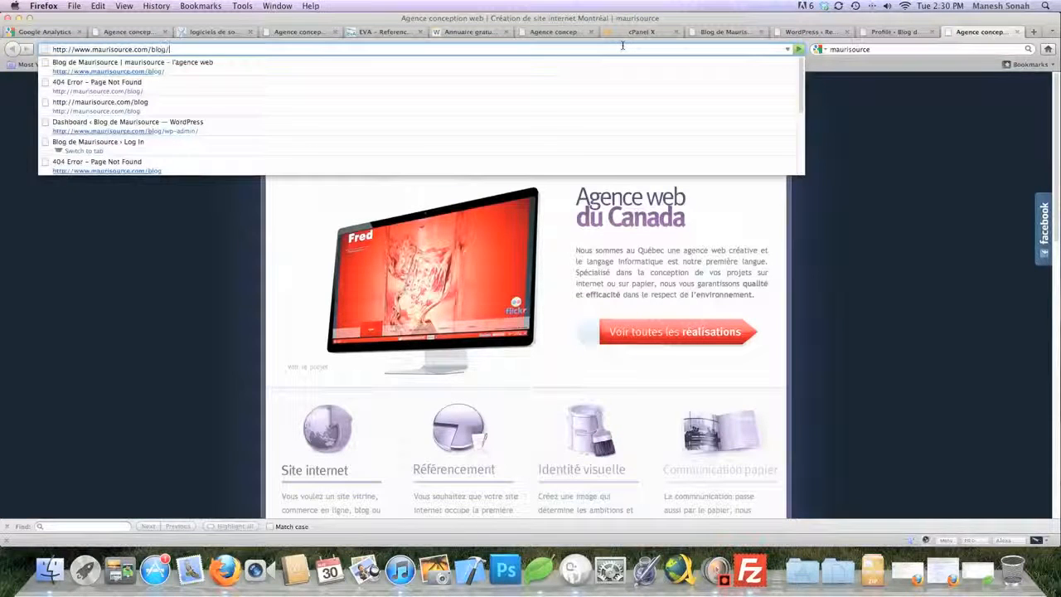
key(Return)
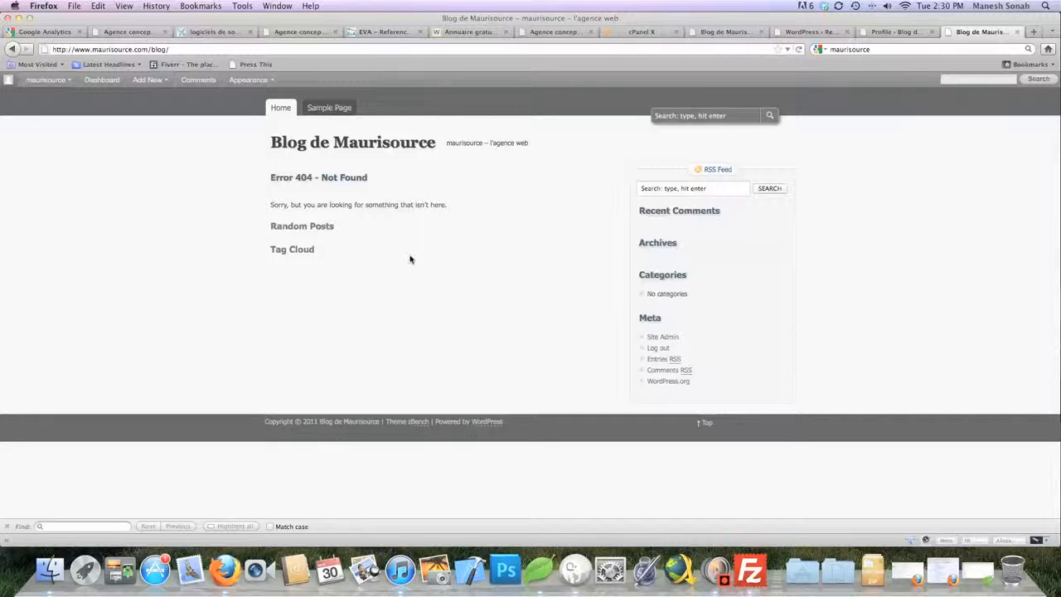
Check Sample Page and Home in zBench, then open the dashboard's Plugins list
click(332, 107)
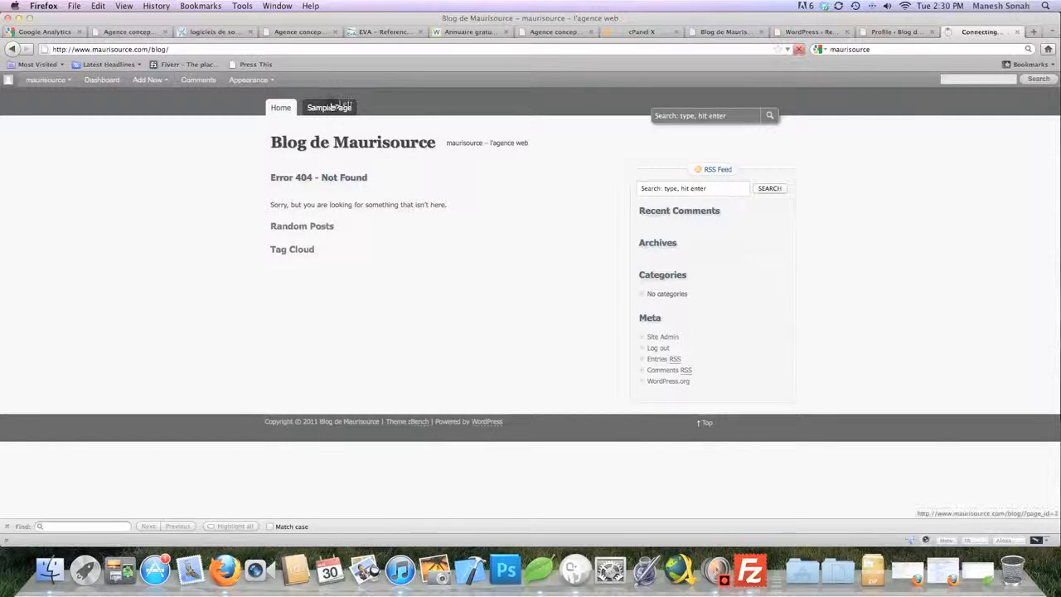
click(276, 108)
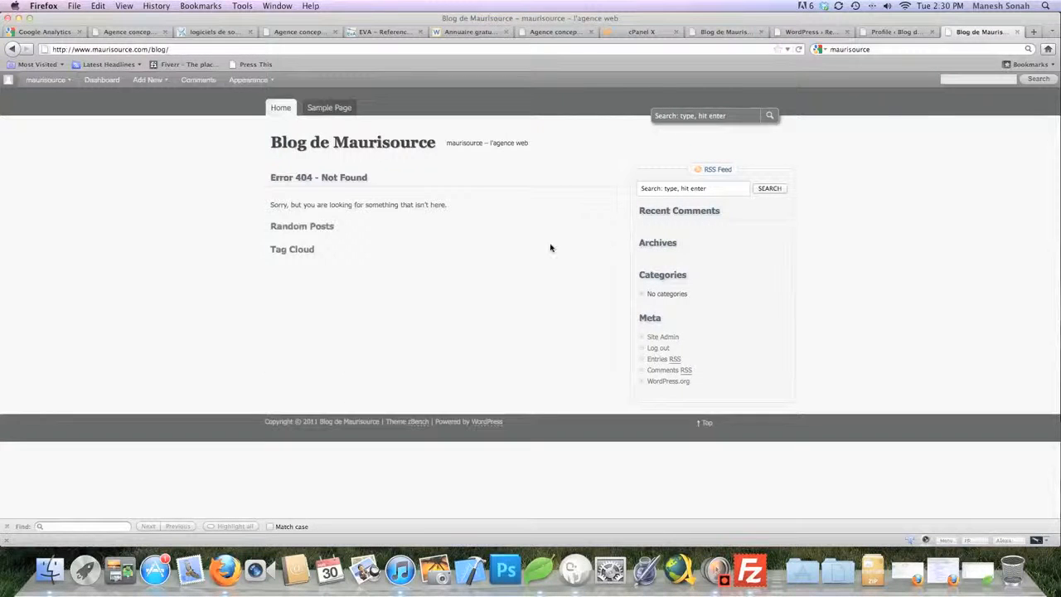
click(890, 33)
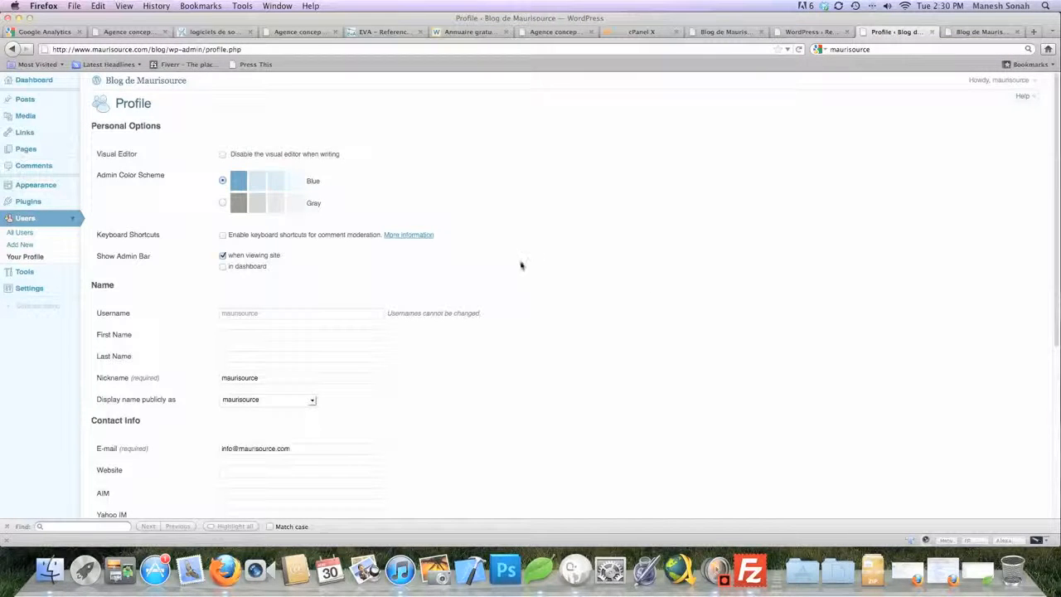
click(25, 204)
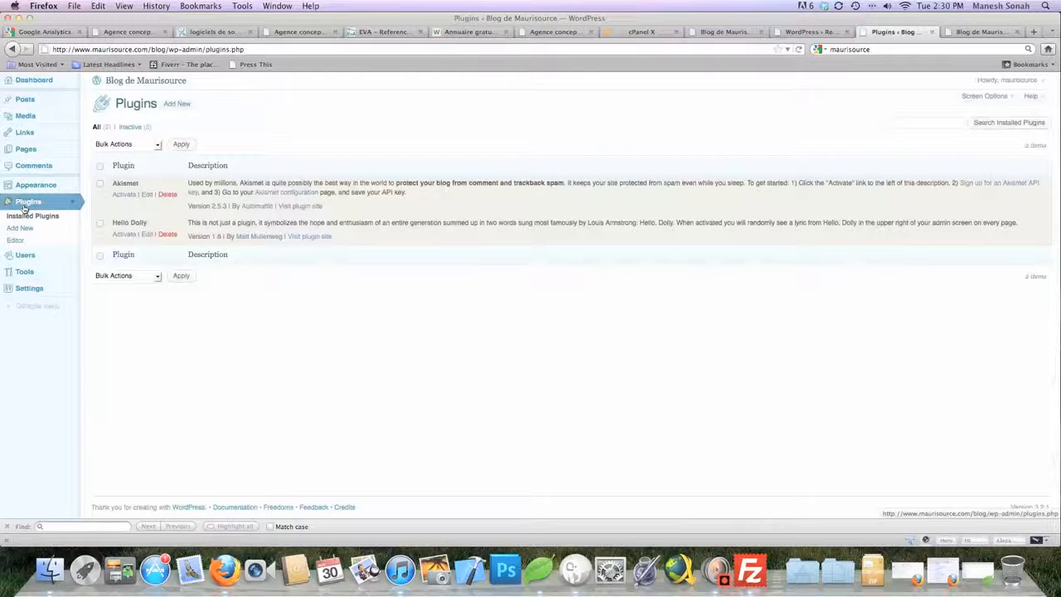
In FileZilla's remote pane, go up to /blog, then into wp-content/plugins
click(751, 572)
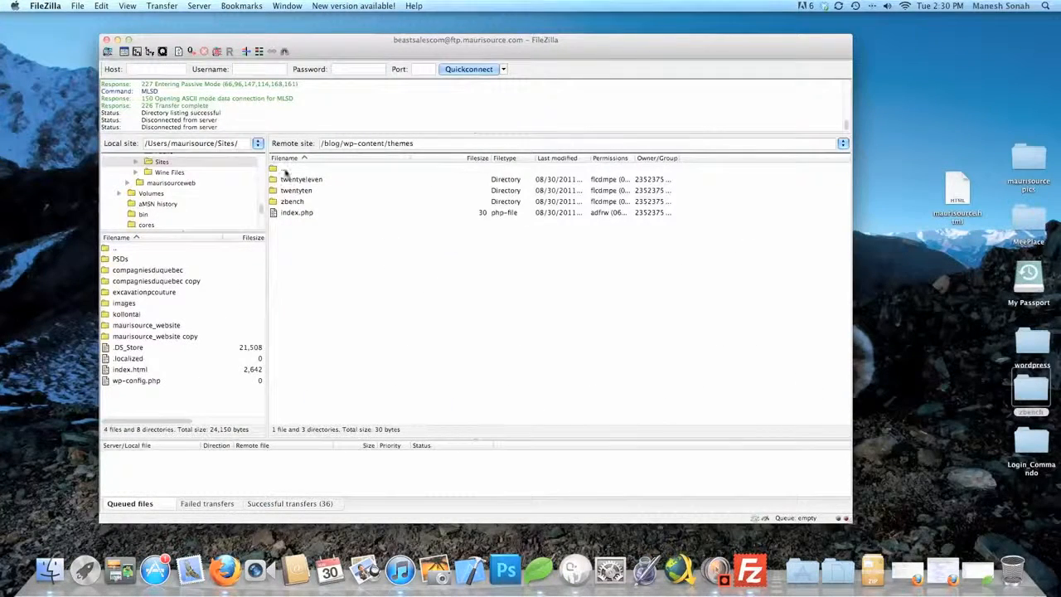
double_click(284, 170)
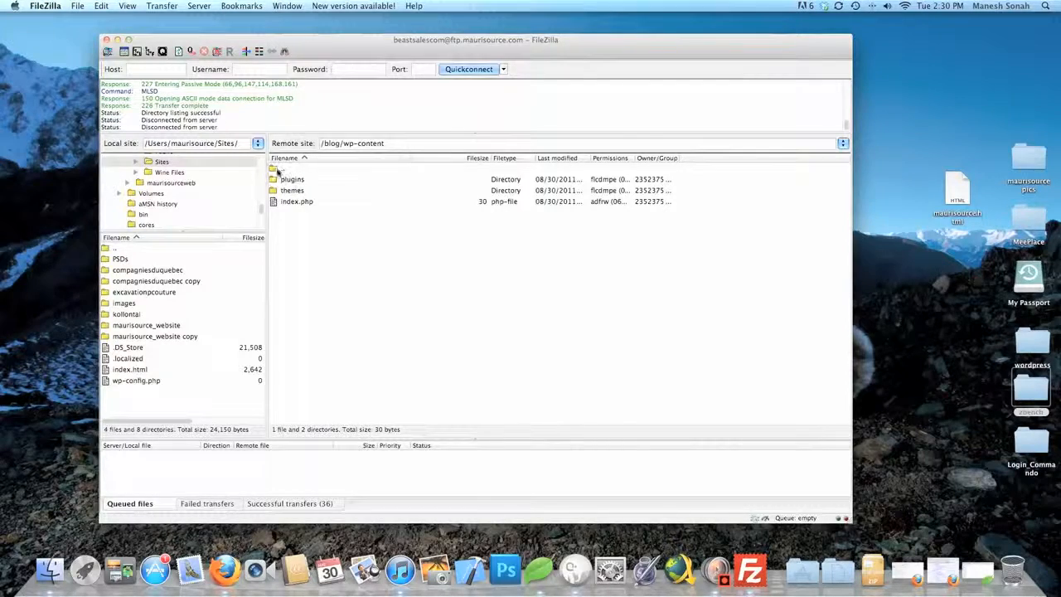
double_click(281, 169)
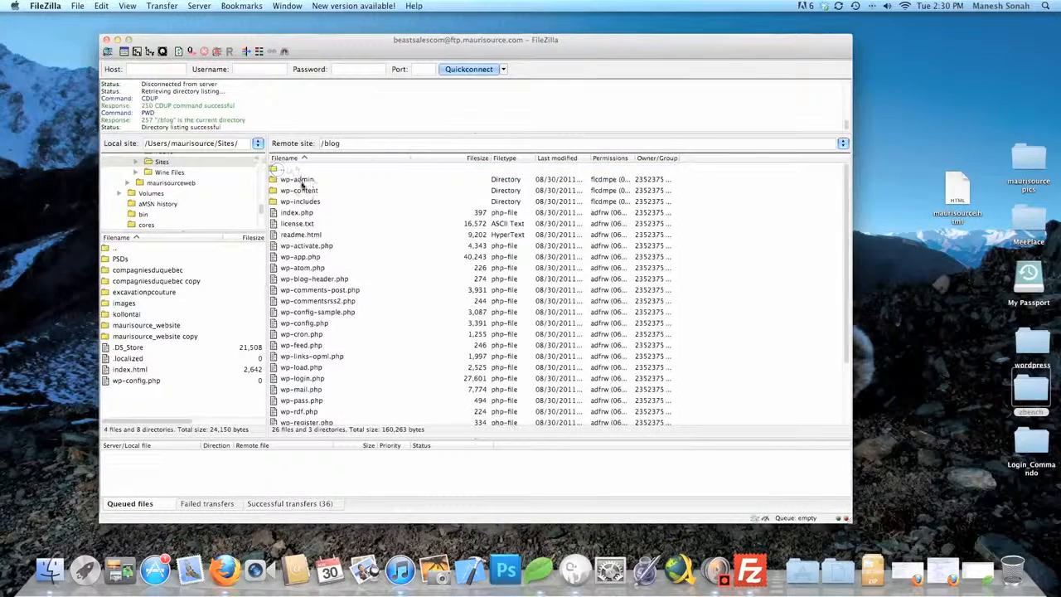
scroll(308, 331, down, 3)
scroll(309, 322, up, 3)
double_click(302, 191)
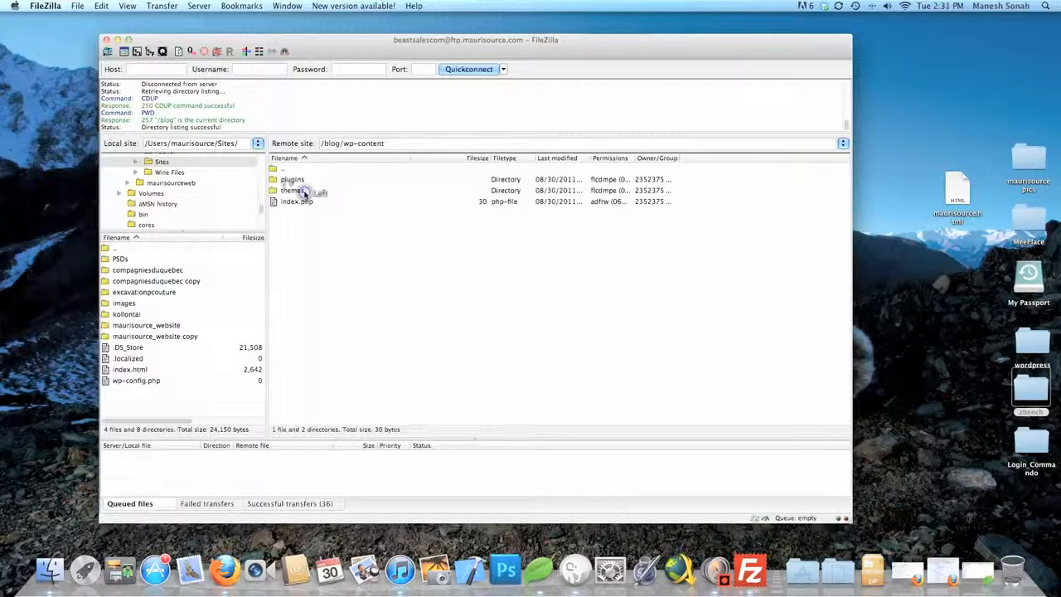
double_click(294, 179)
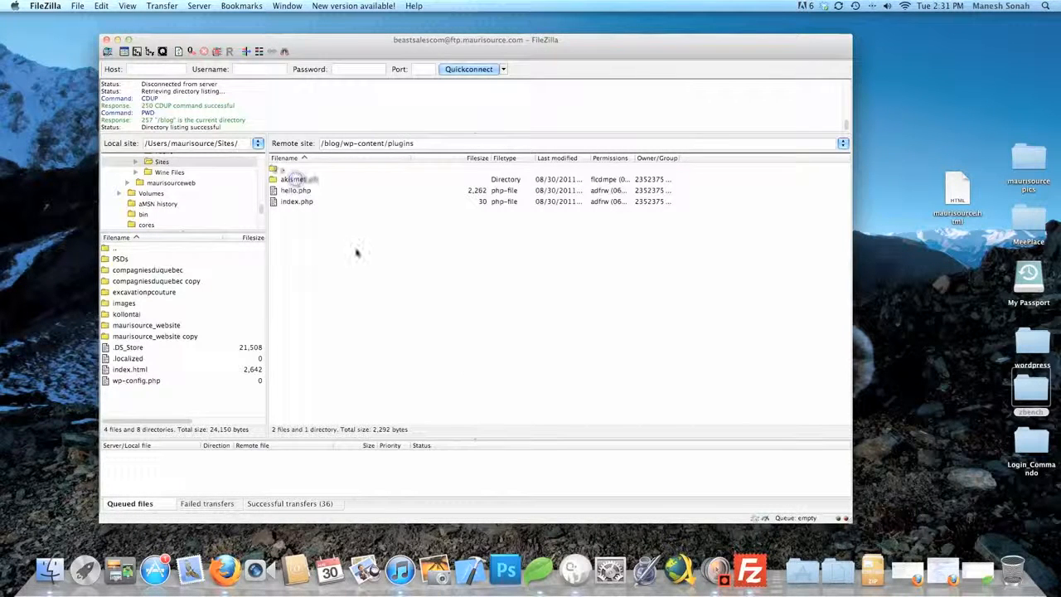
click(894, 335)
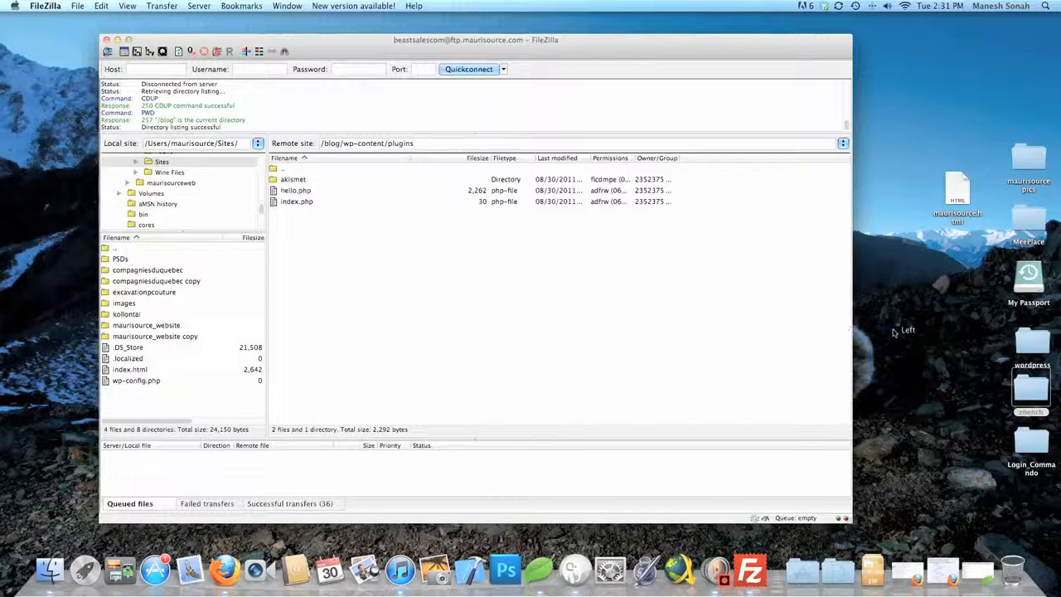
Drag the Login_Commando desktop folder into the remote plugins folder to start uploading it
click(1033, 444)
drag(1032, 443, 369, 294)
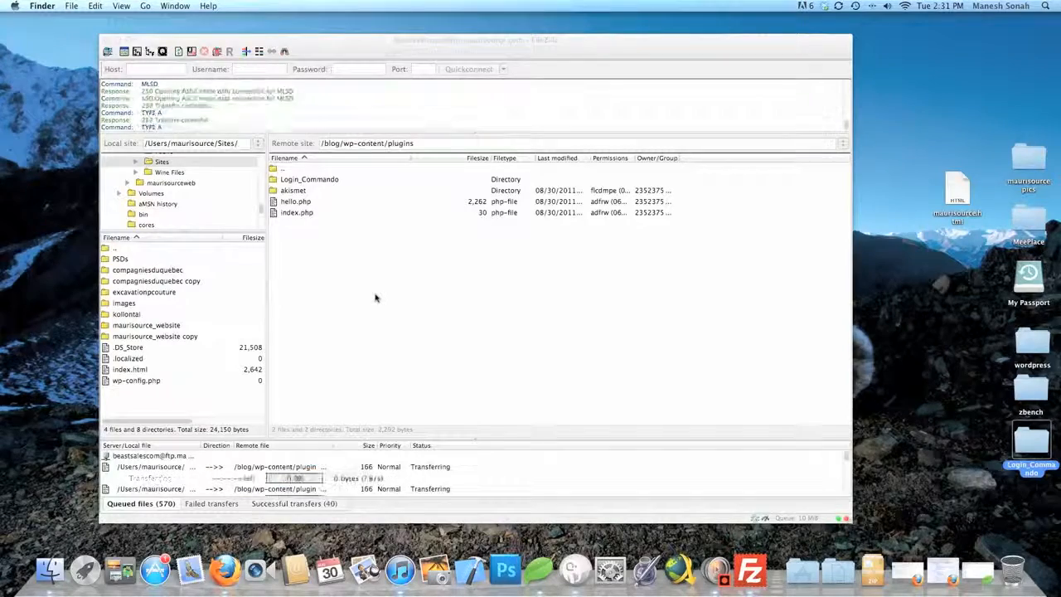
click(393, 338)
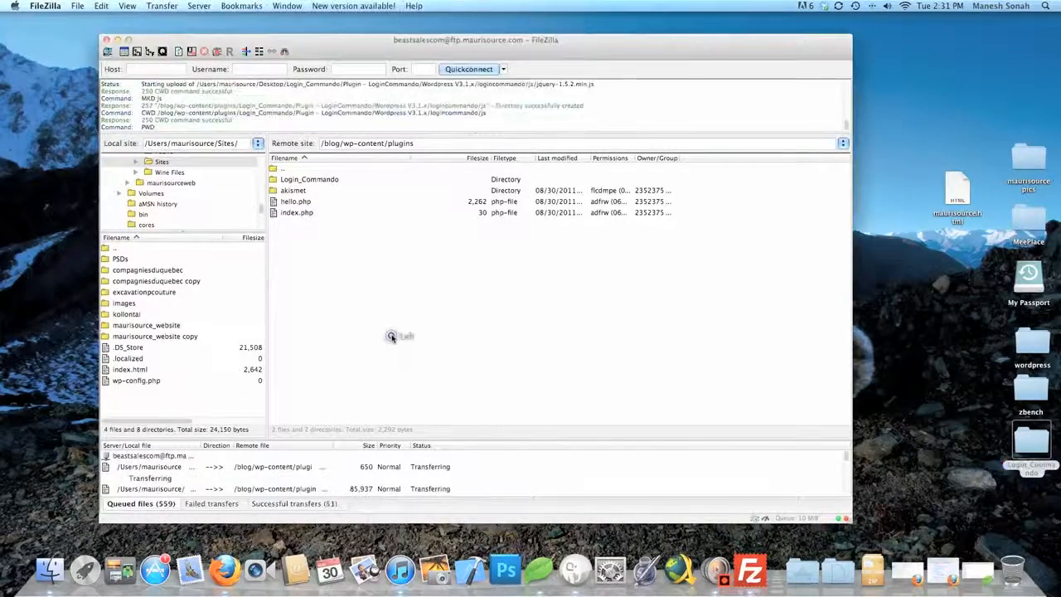
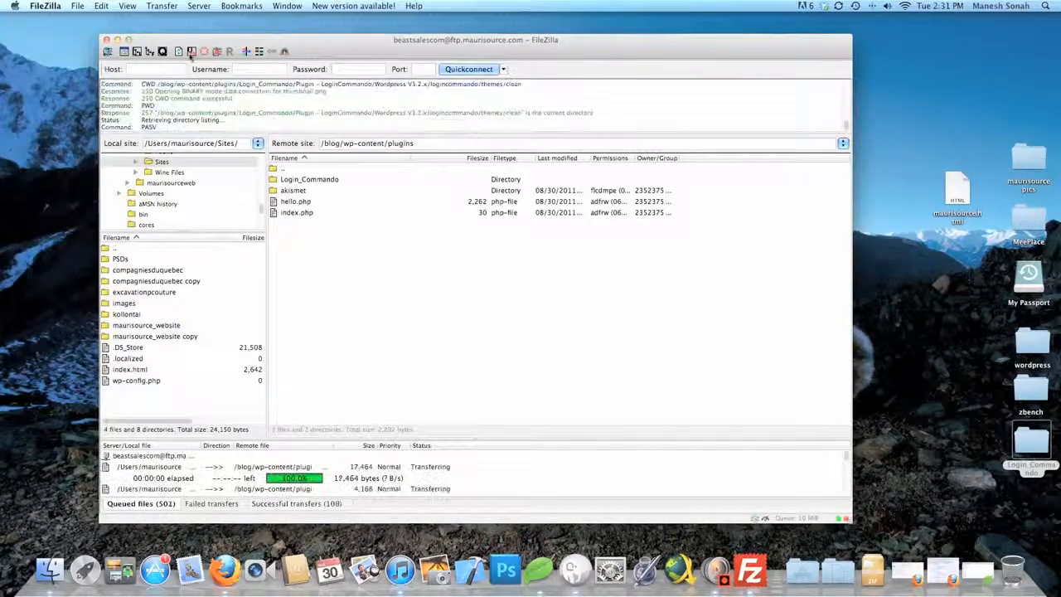
Open FileZilla's Site Manager to view the three saved FTP sites while the upload runs
click(107, 53)
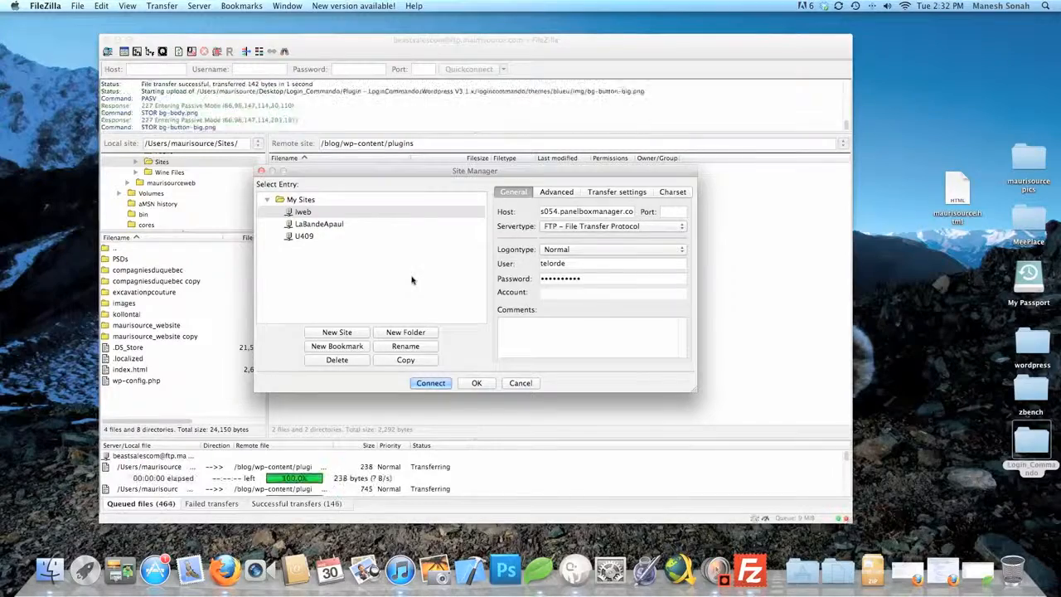
Look through the LaBandeApaul, U409 and Iweb site entries, then cancel Site Manager without connecting
click(485, 387)
drag(485, 387, 405, 272)
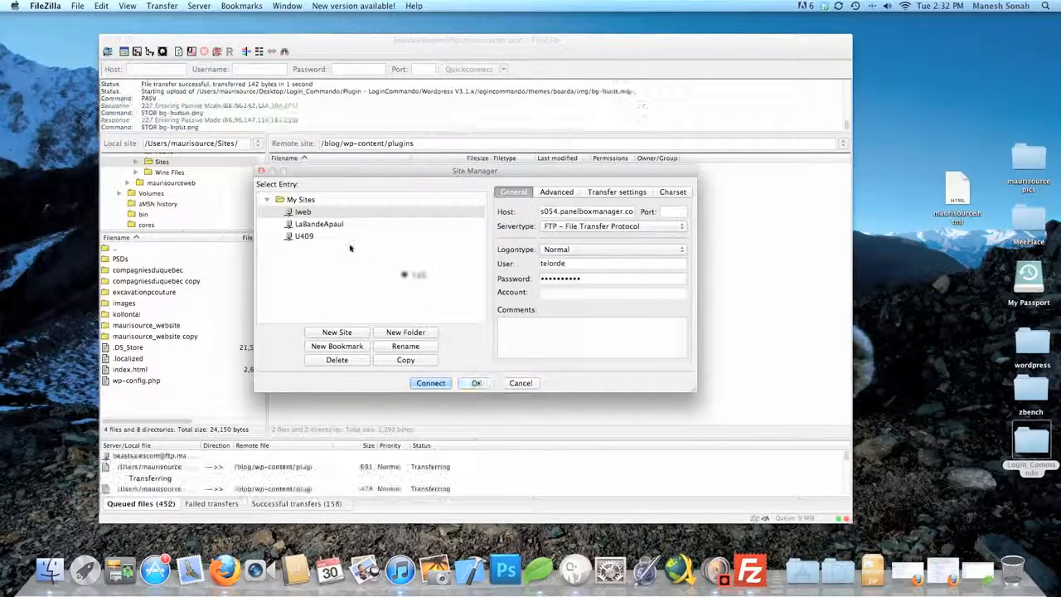
click(328, 224)
click(307, 236)
click(297, 213)
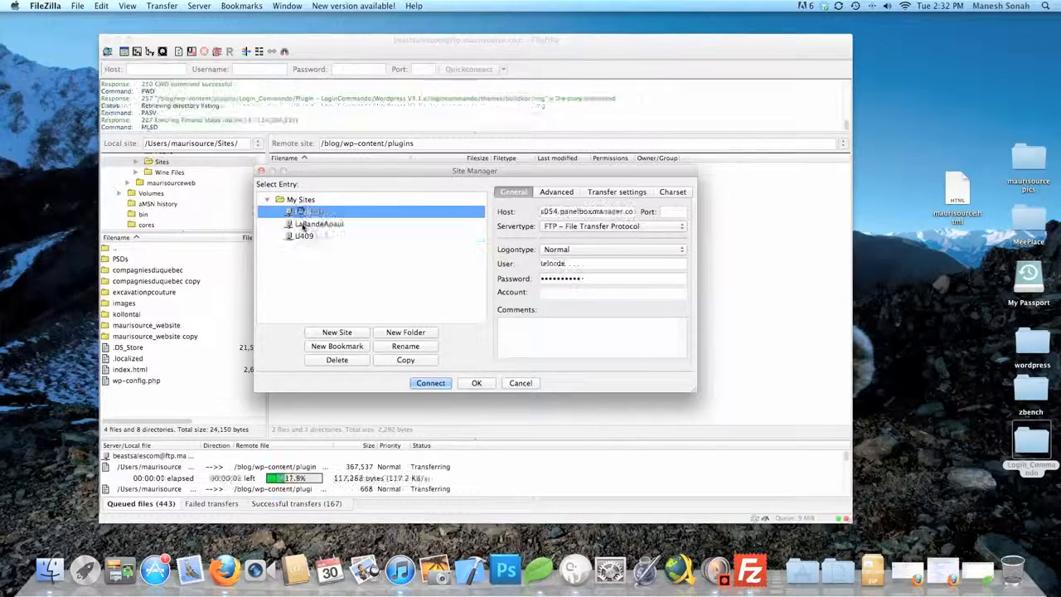
click(301, 225)
click(303, 237)
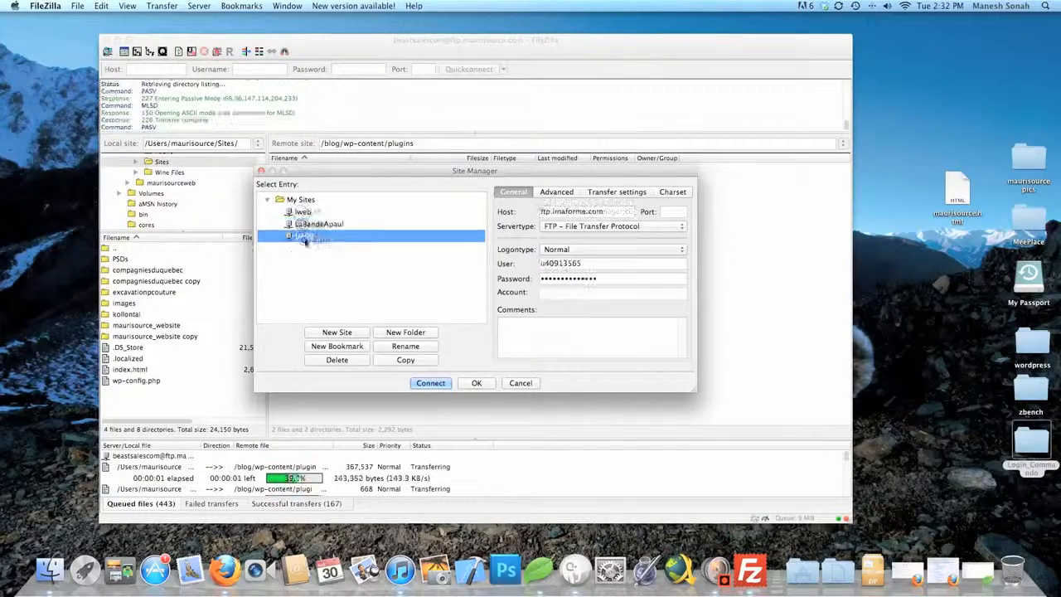
click(508, 384)
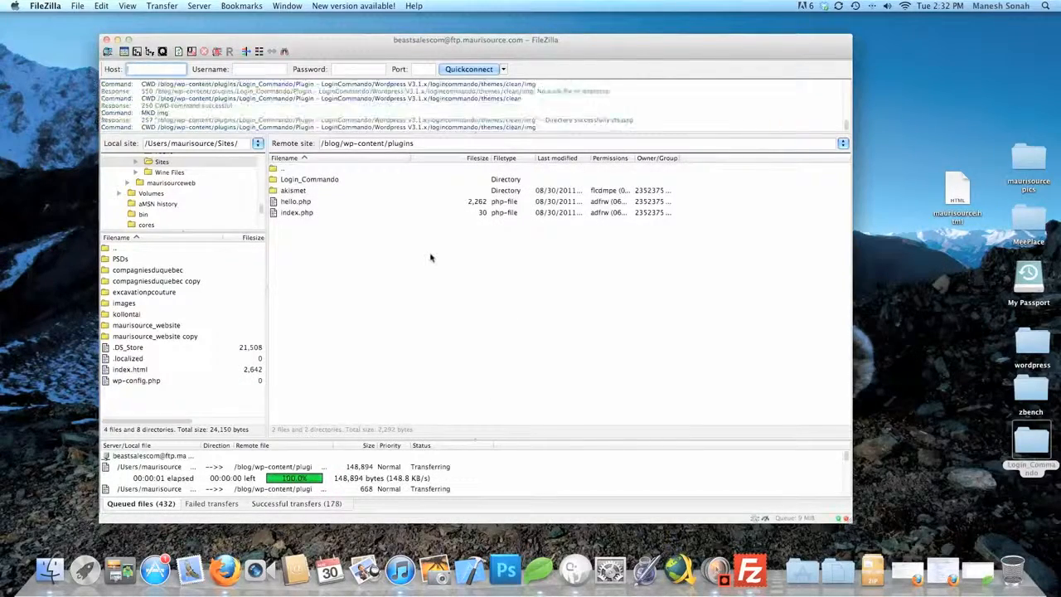
Open and close the Quickconnect history list without choosing a server
click(503, 69)
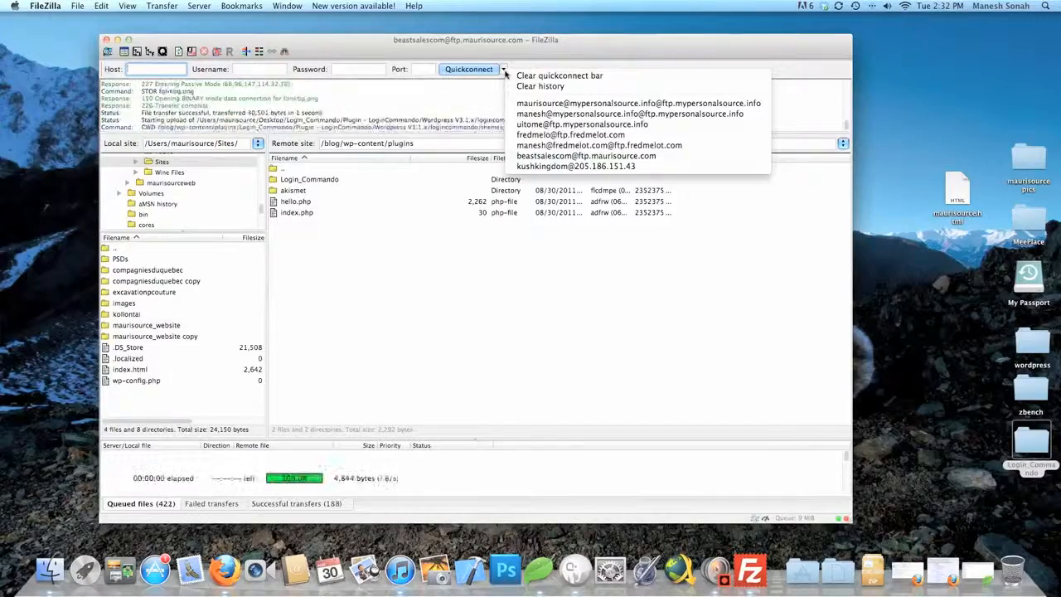
click(504, 69)
click(504, 70)
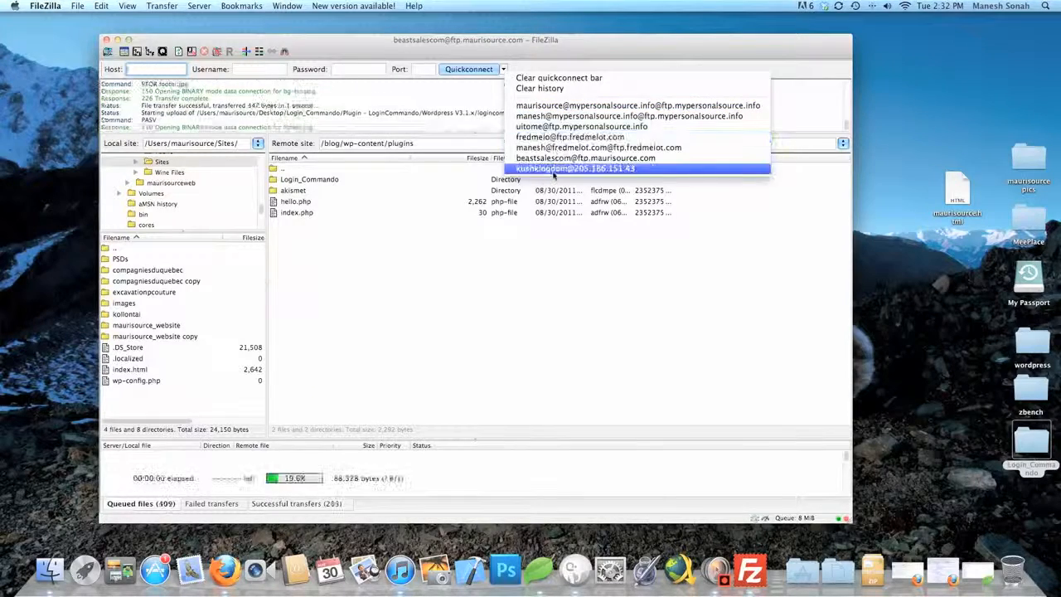
click(529, 70)
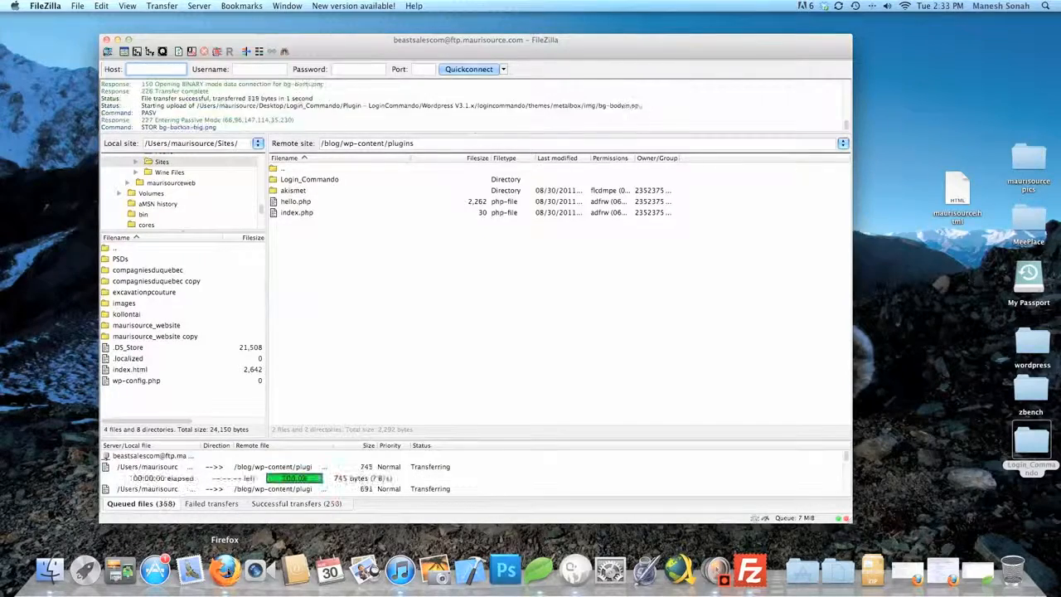
In Firefox, switch to the cPanel tab, go to Home and open MySQL Databases
right_click(228, 572)
click(227, 572)
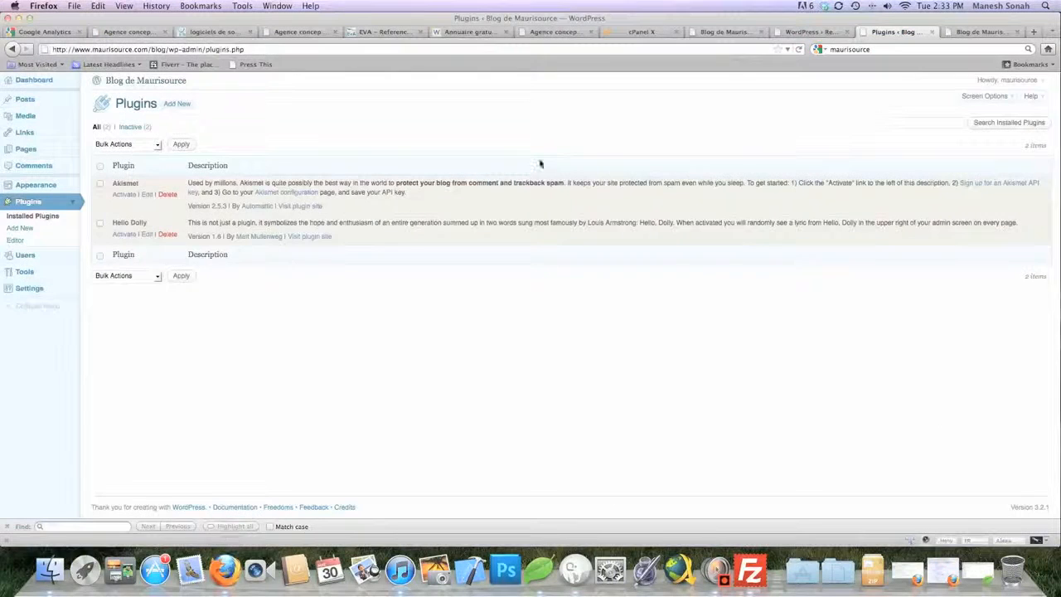
click(635, 36)
scroll(773, 249, up, 10)
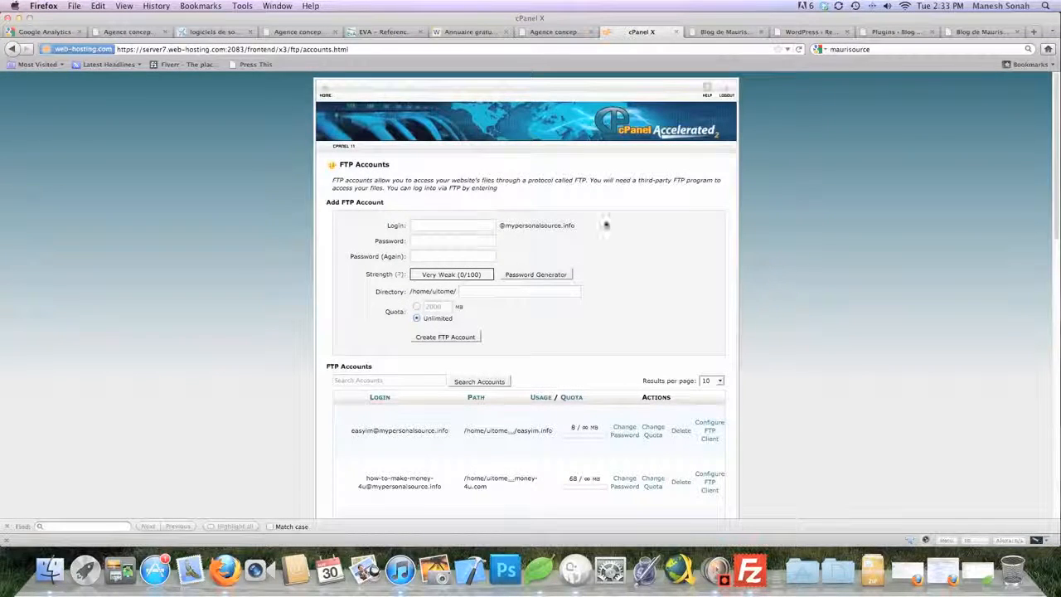
click(325, 95)
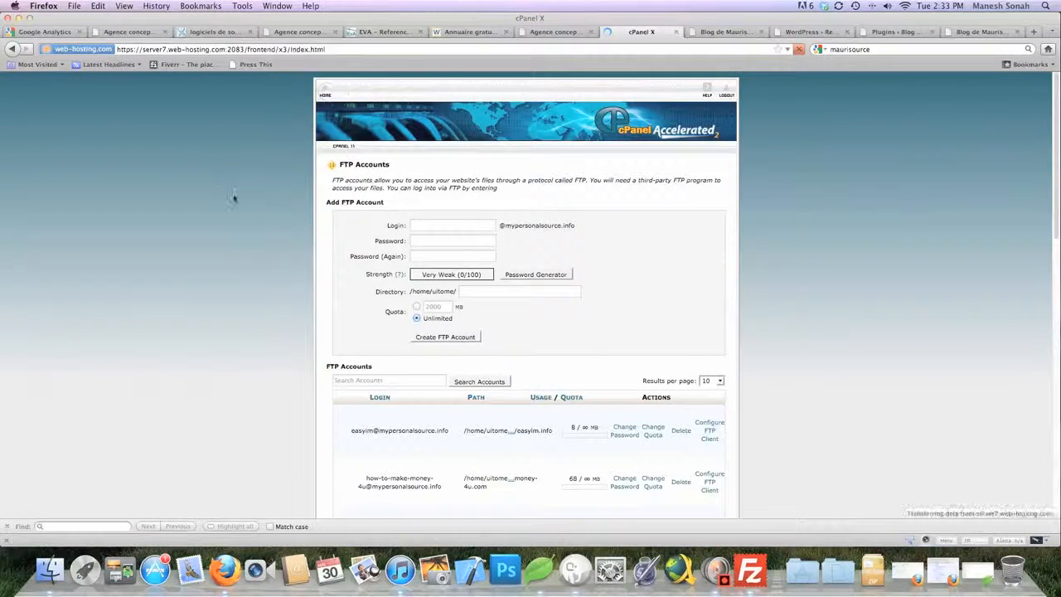
scroll(214, 208, down, 1)
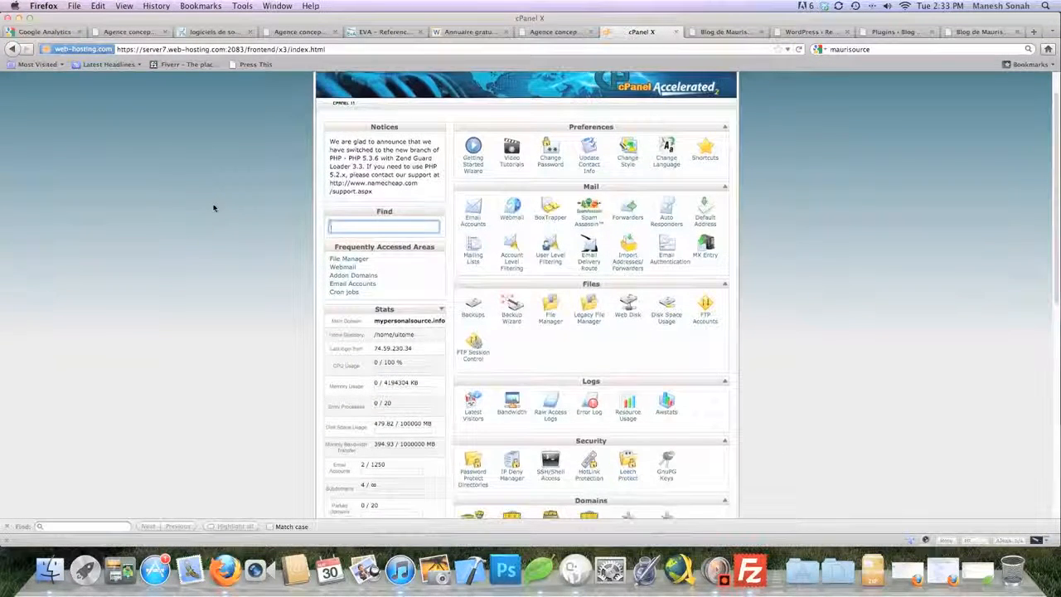
scroll(213, 208, down, 3)
scroll(214, 208, down, 4)
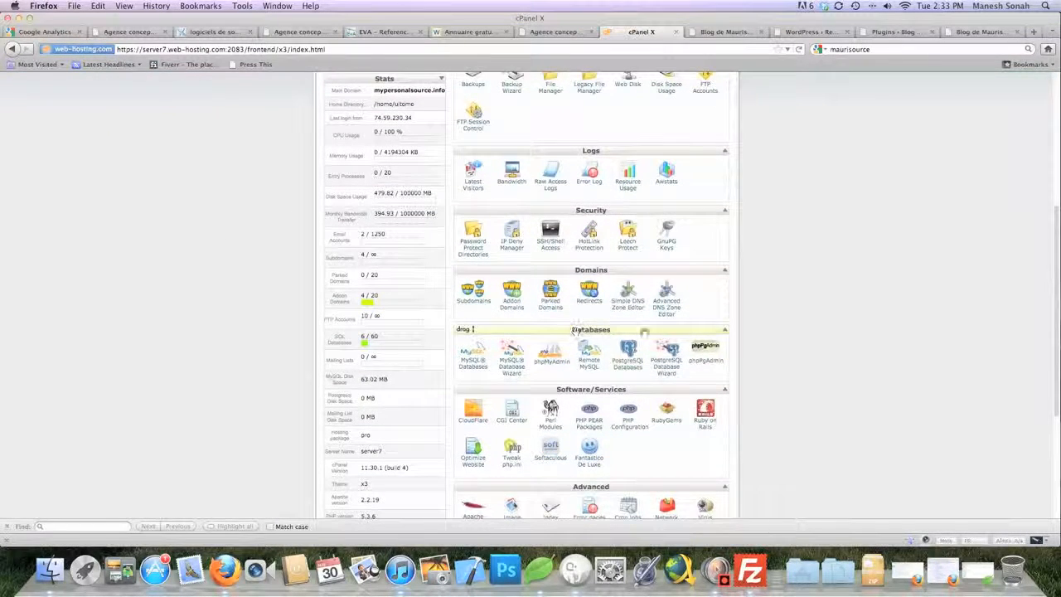
scroll(762, 339, down, 2)
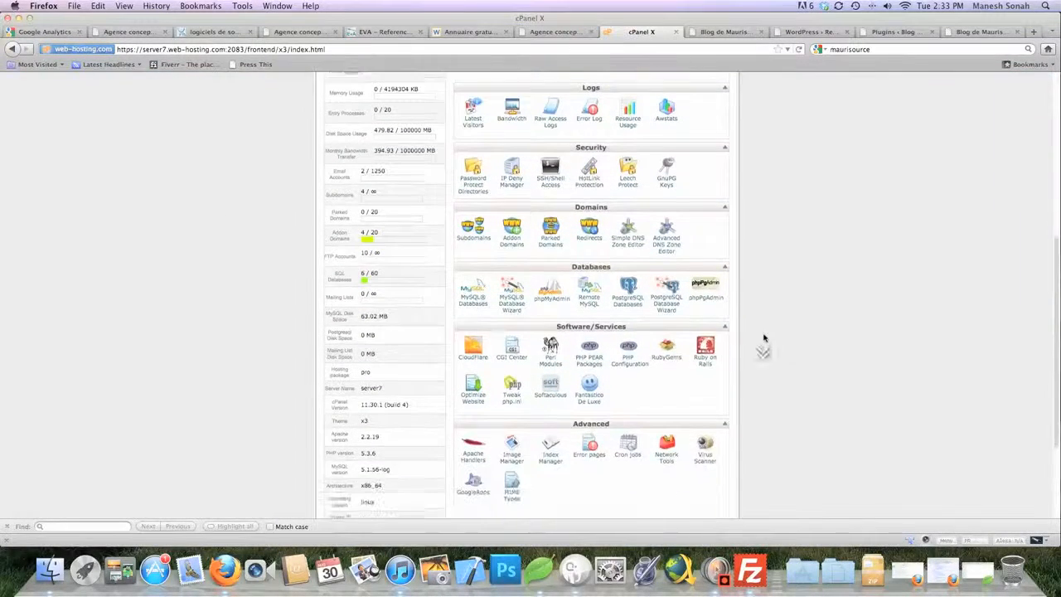
click(469, 307)
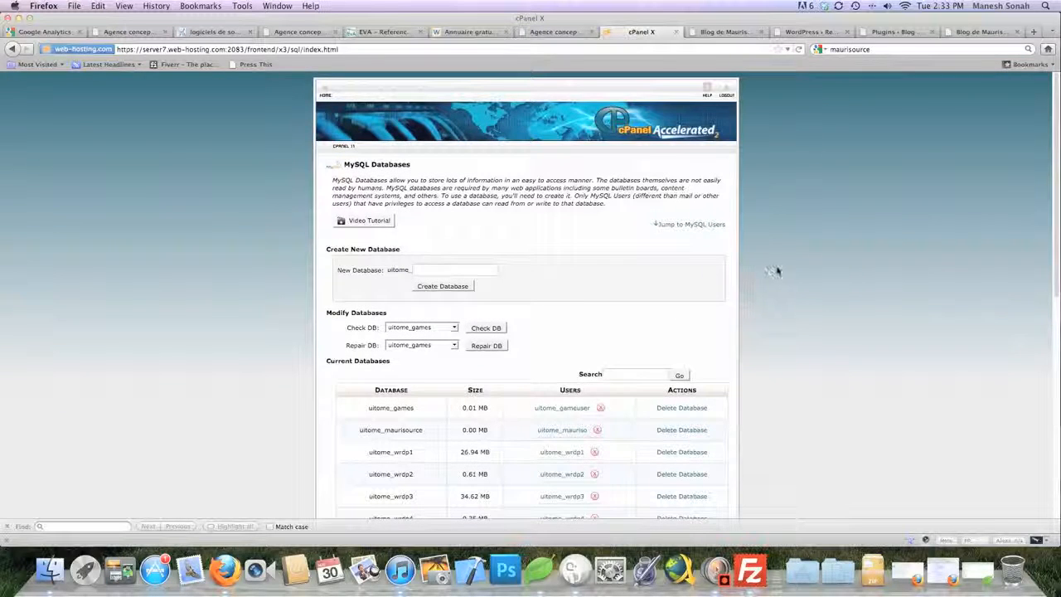
Remove the user from the uitome_maurisource database
click(778, 270)
click(483, 269)
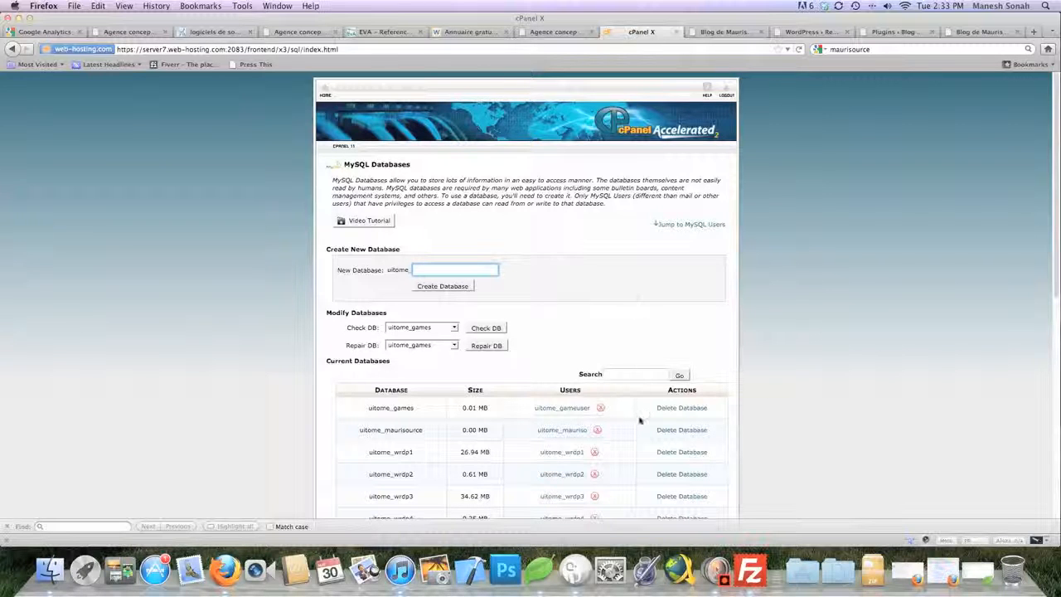
click(597, 430)
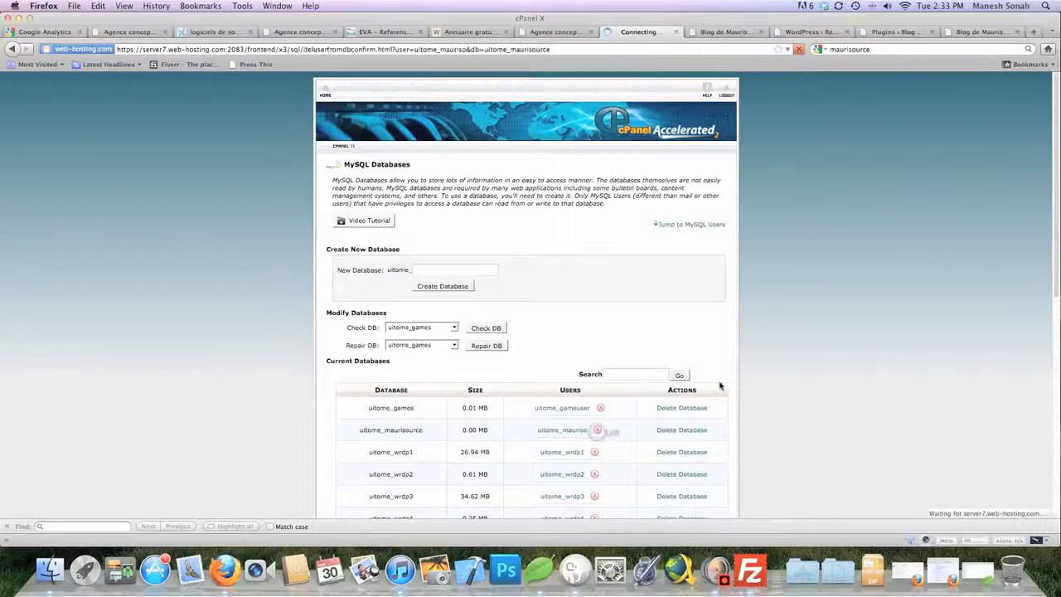
click(387, 201)
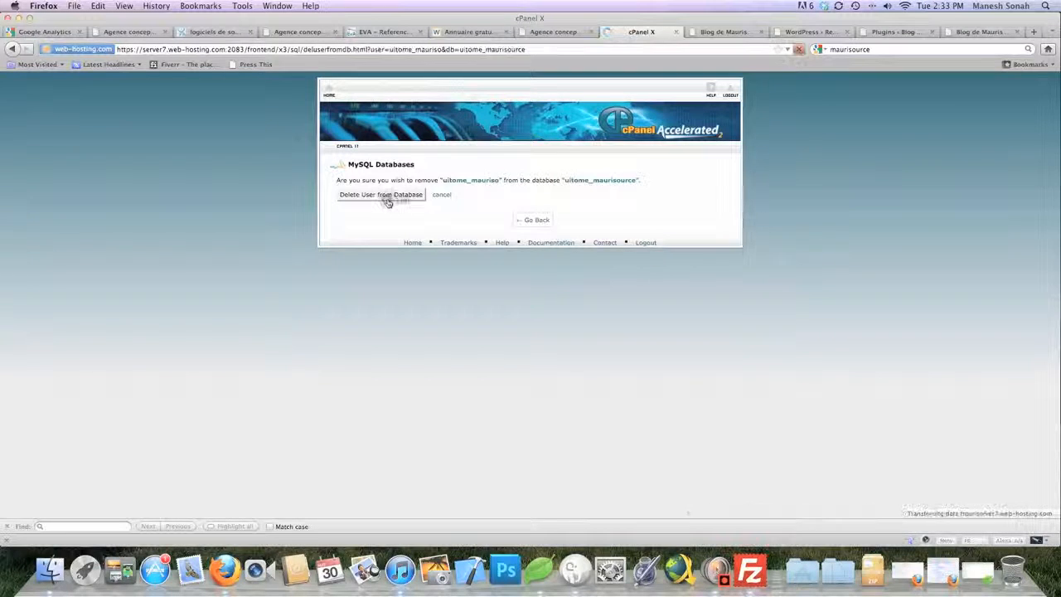
click(535, 205)
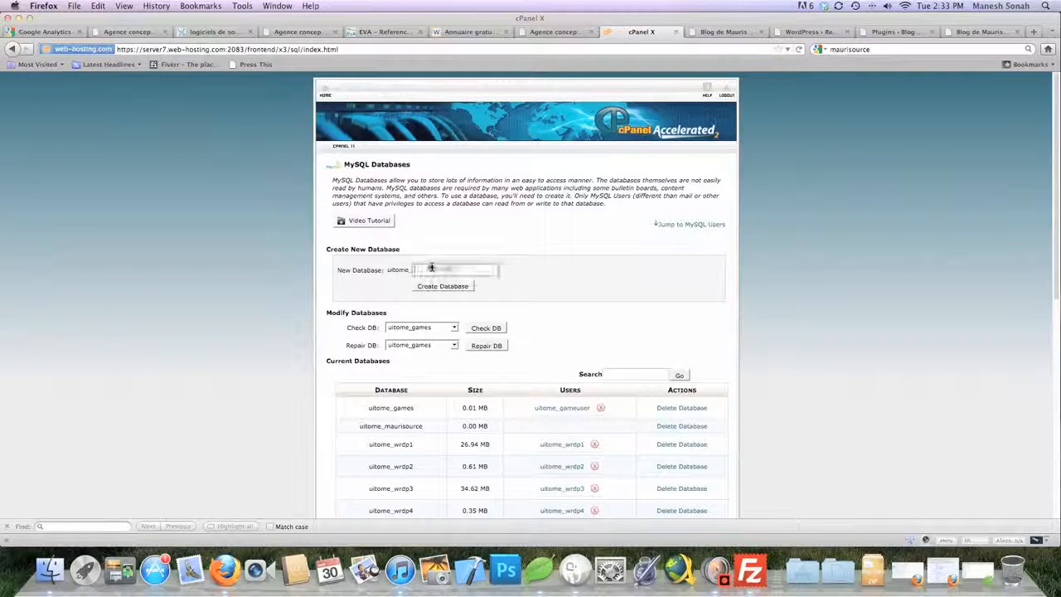
Permanently delete the uitome_maurisource database
click(432, 268)
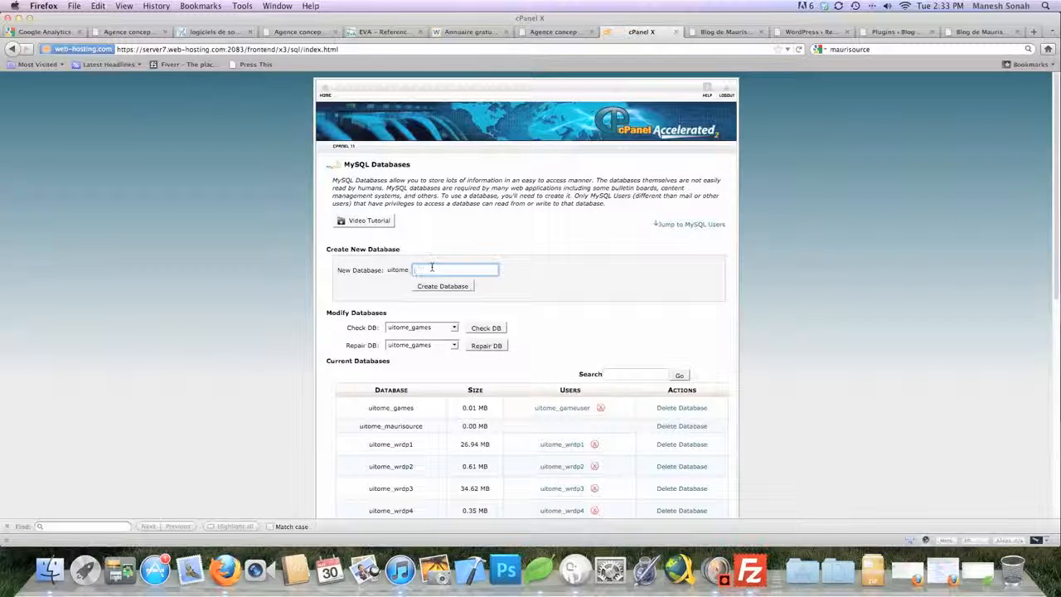
click(684, 426)
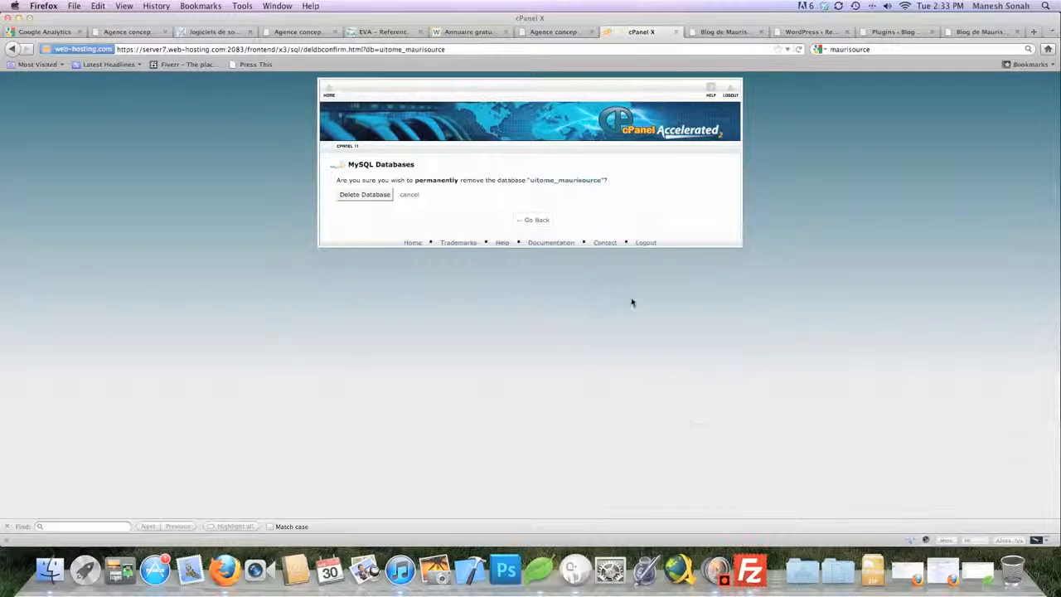
click(365, 196)
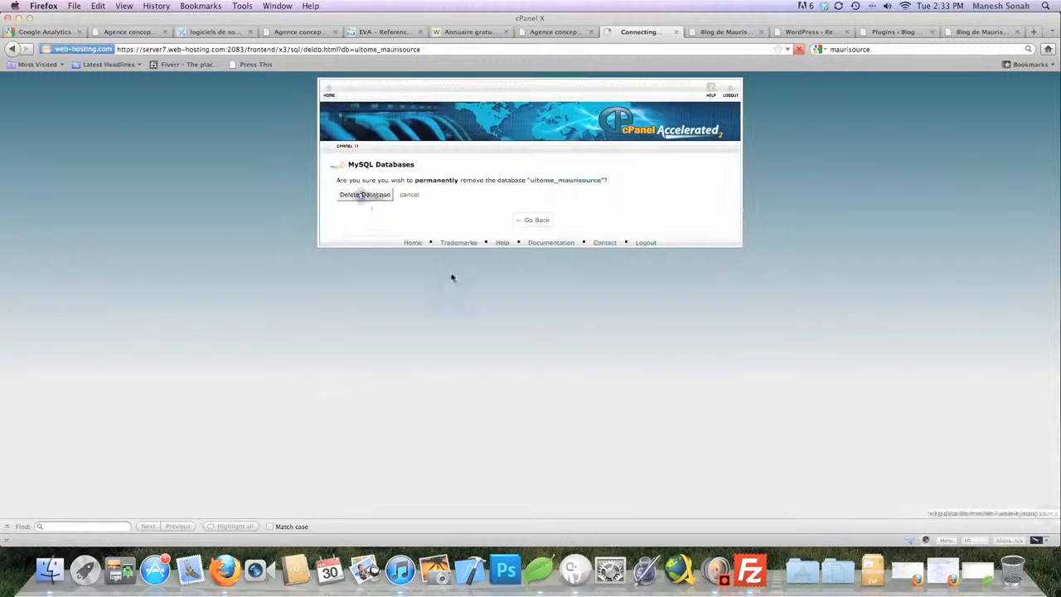
click(532, 207)
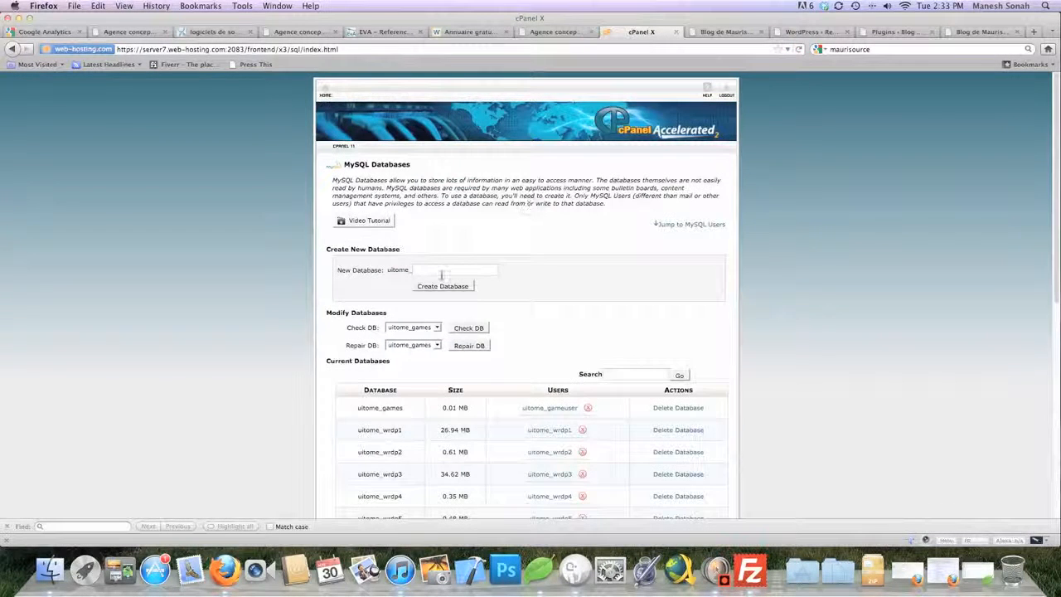
Create a new empty database named maurisource (uitome_maurisource)
click(442, 274)
text(ma)
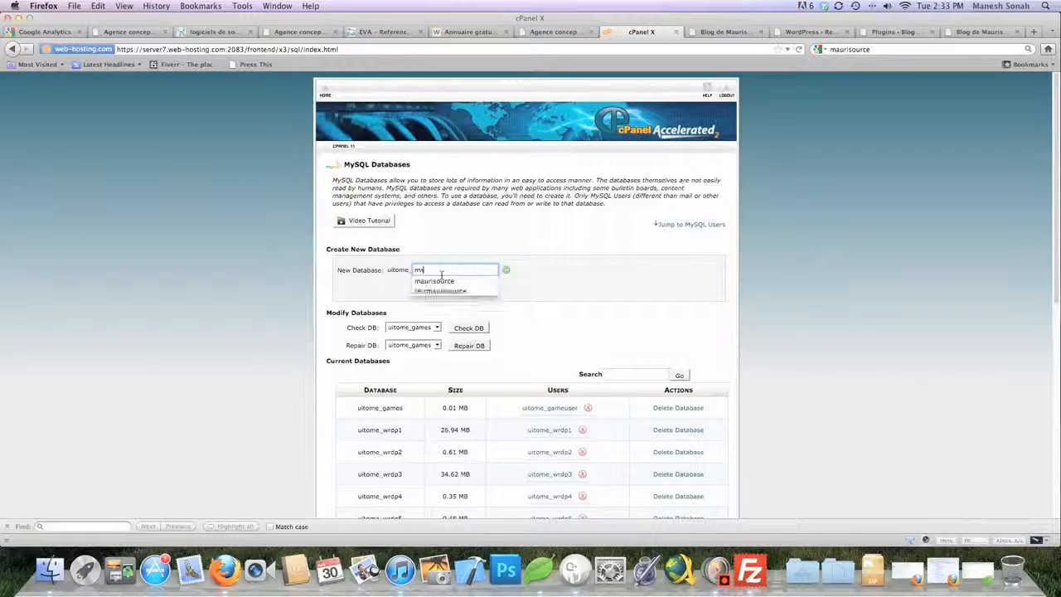
text(urisource)
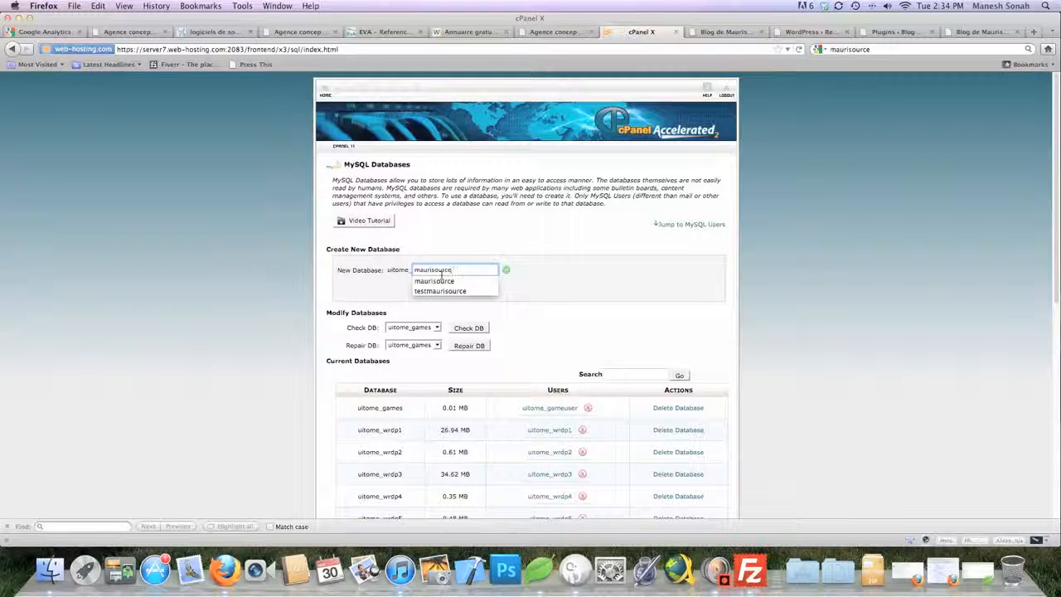
click(437, 281)
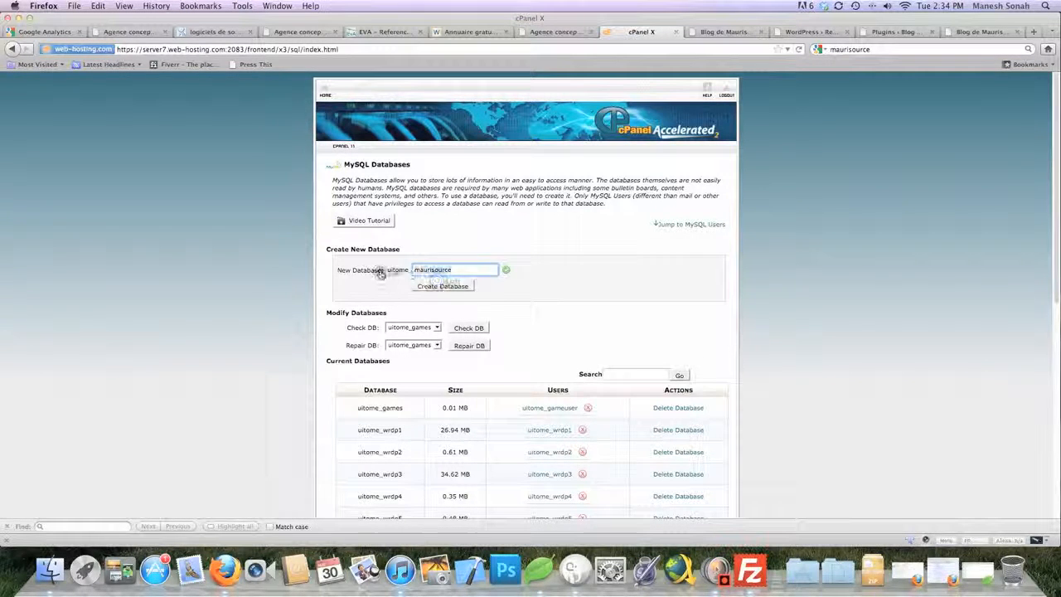
click(441, 287)
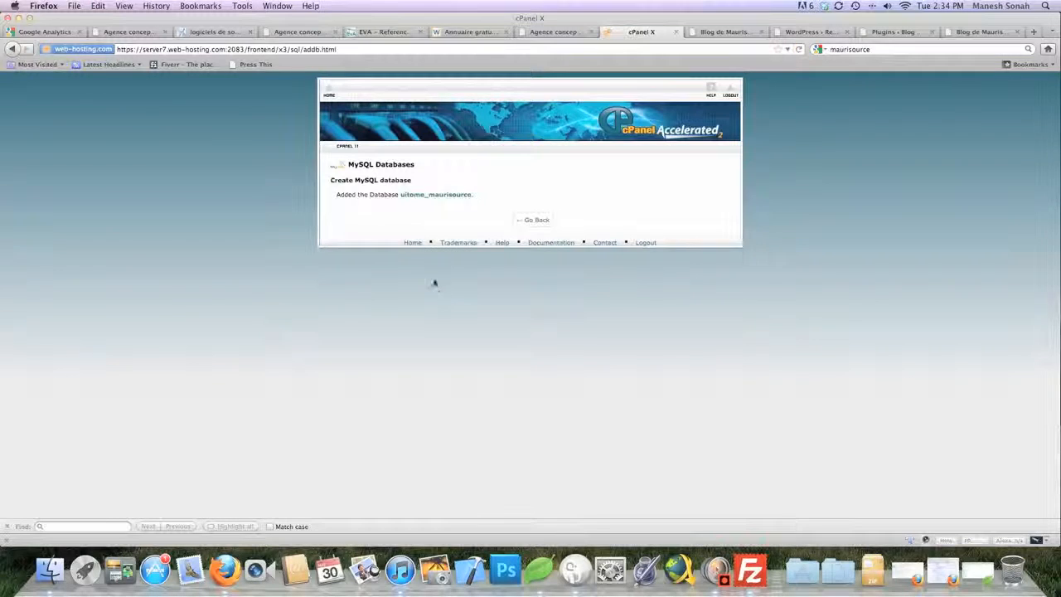
Go back to MySQL Databases and enter the new username in Add New User
click(536, 220)
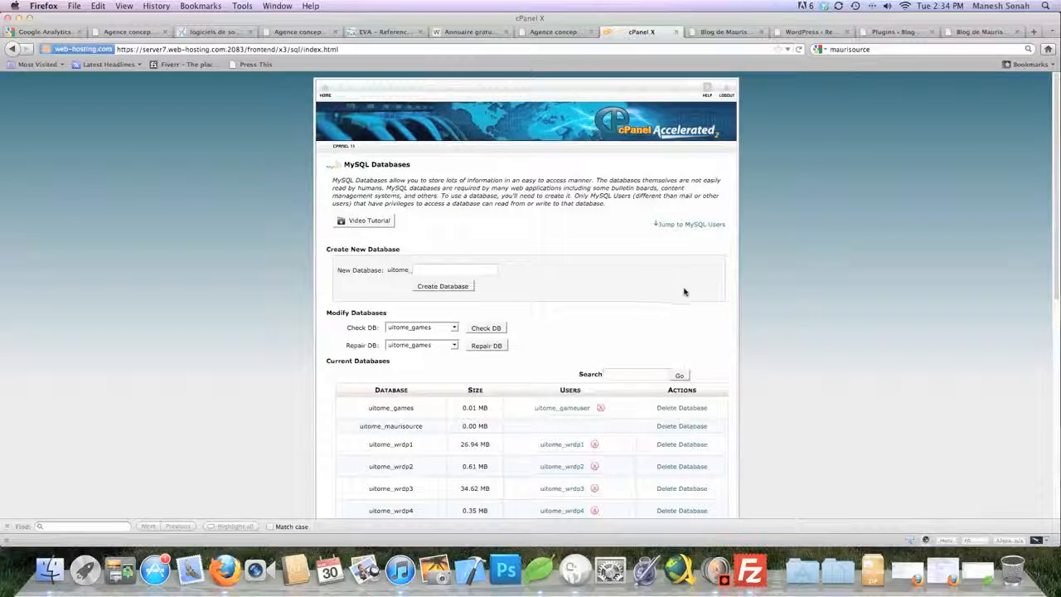
scroll(729, 293, down, 2)
scroll(729, 293, down, 3)
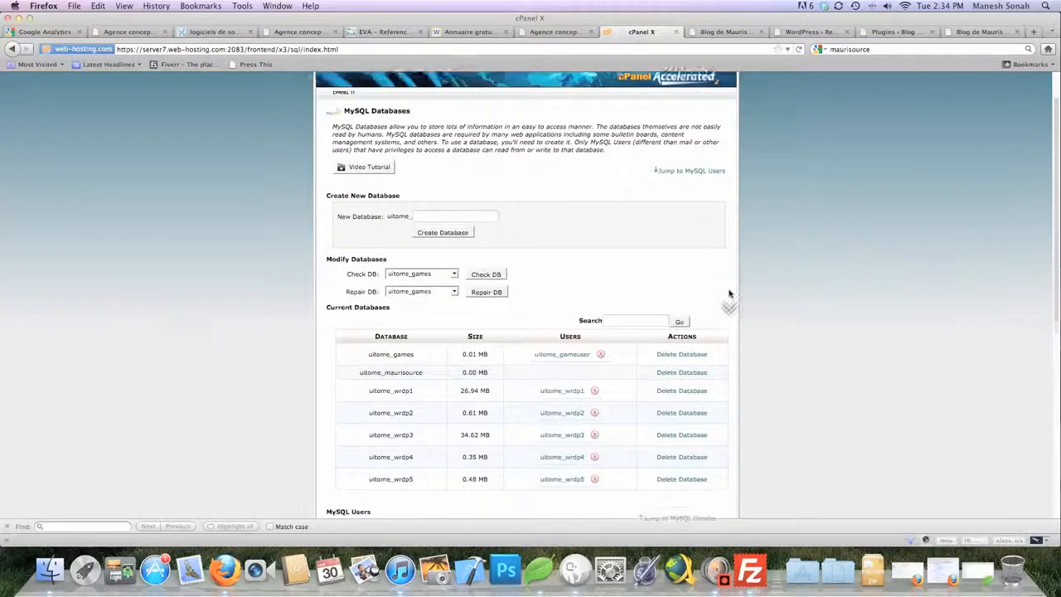
scroll(730, 293, down, 1)
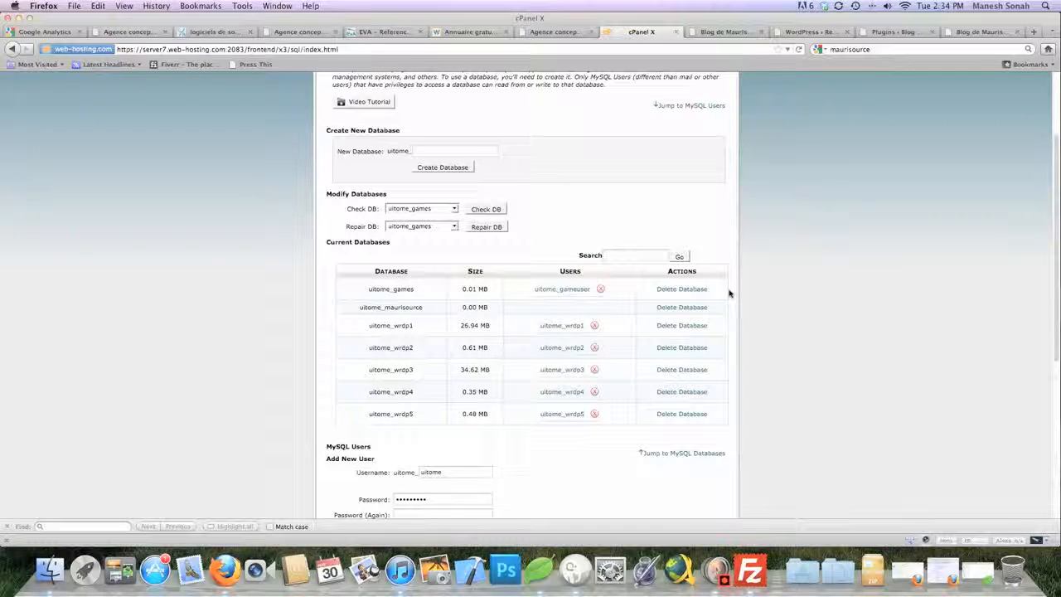
scroll(729, 293, down, 3)
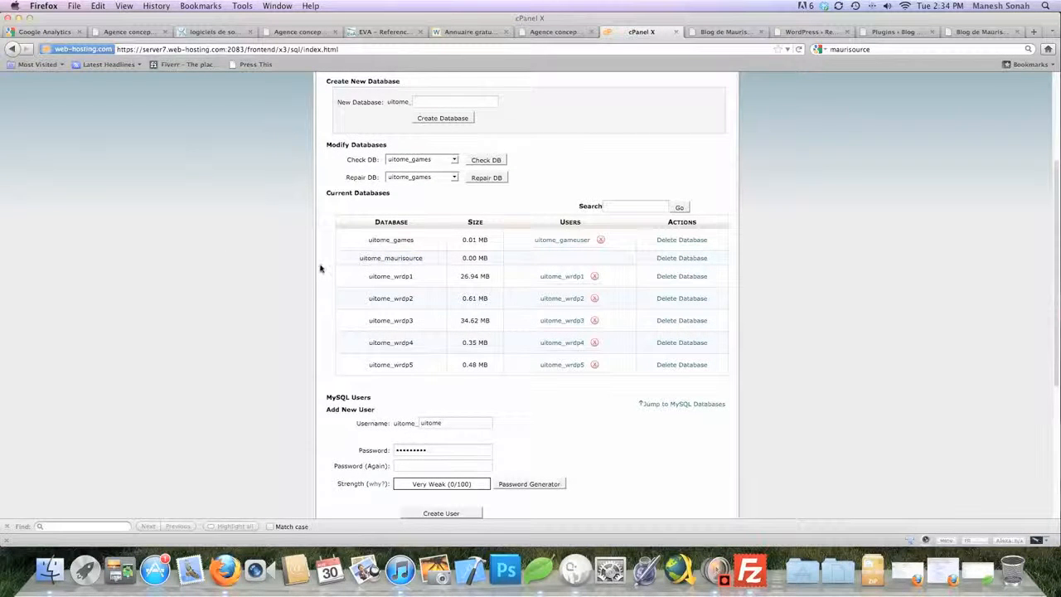
scroll(320, 268, down, 7)
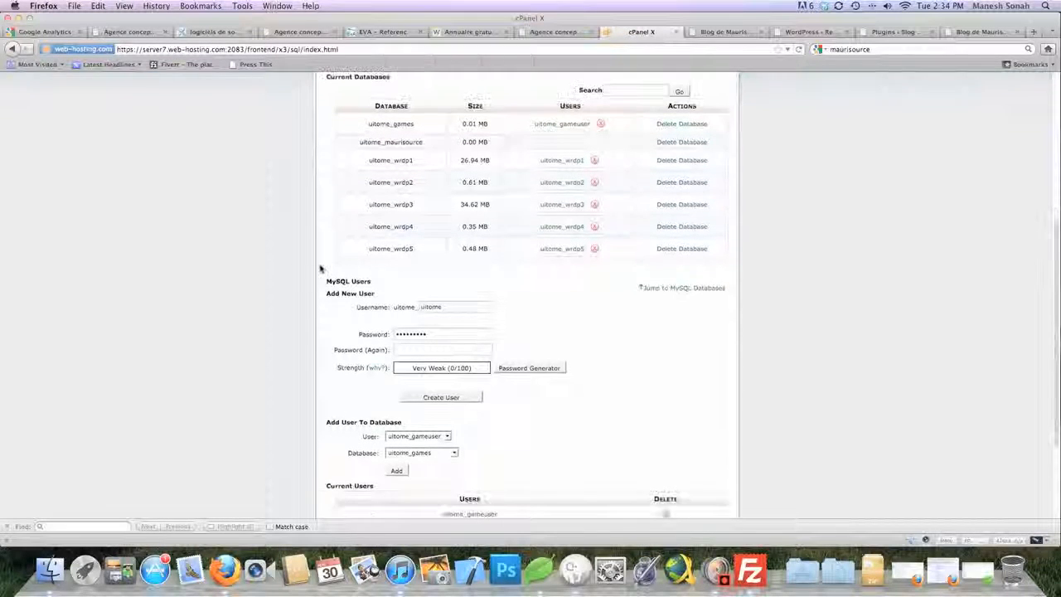
scroll(320, 268, down, 1)
scroll(320, 268, down, 2)
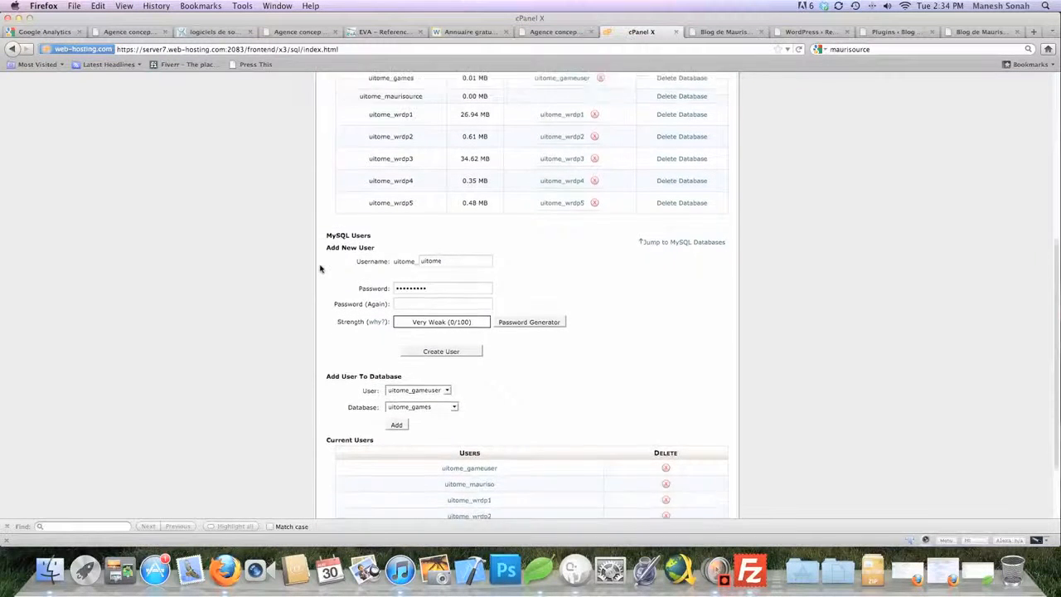
scroll(320, 268, up, 4)
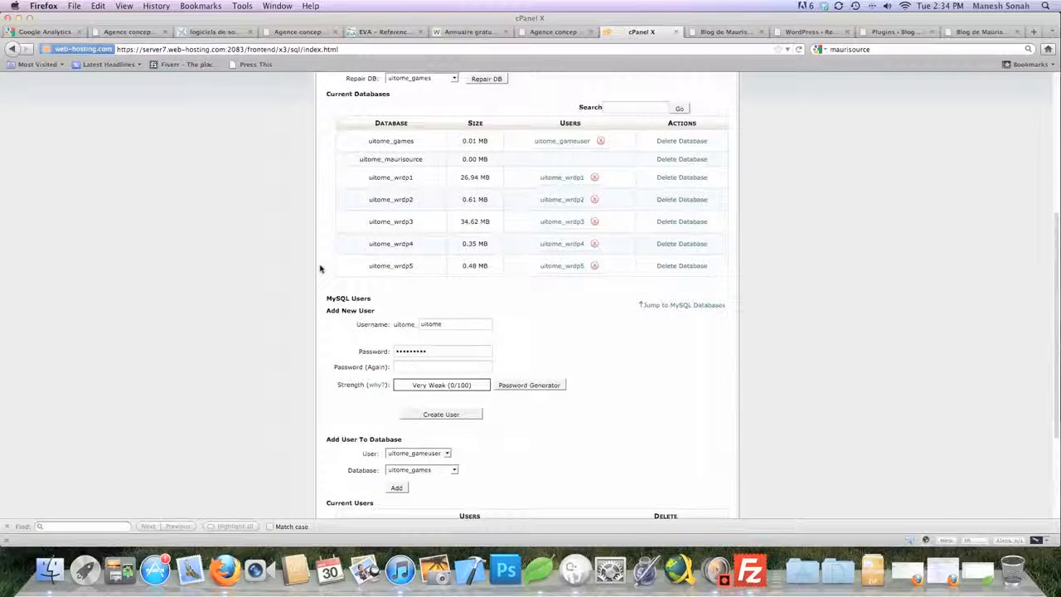
scroll(320, 268, down, 1)
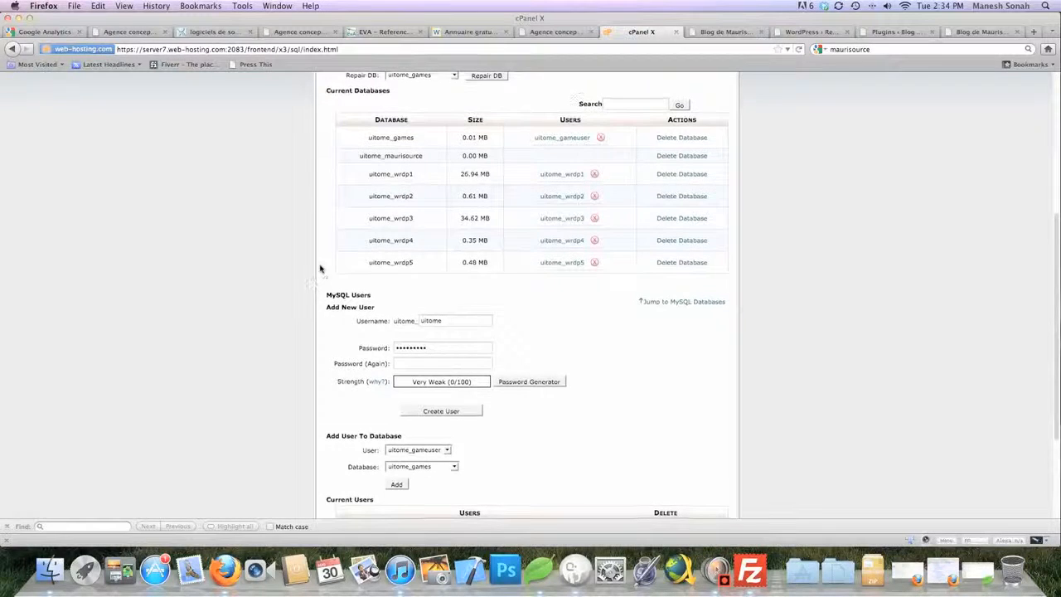
double_click(443, 322)
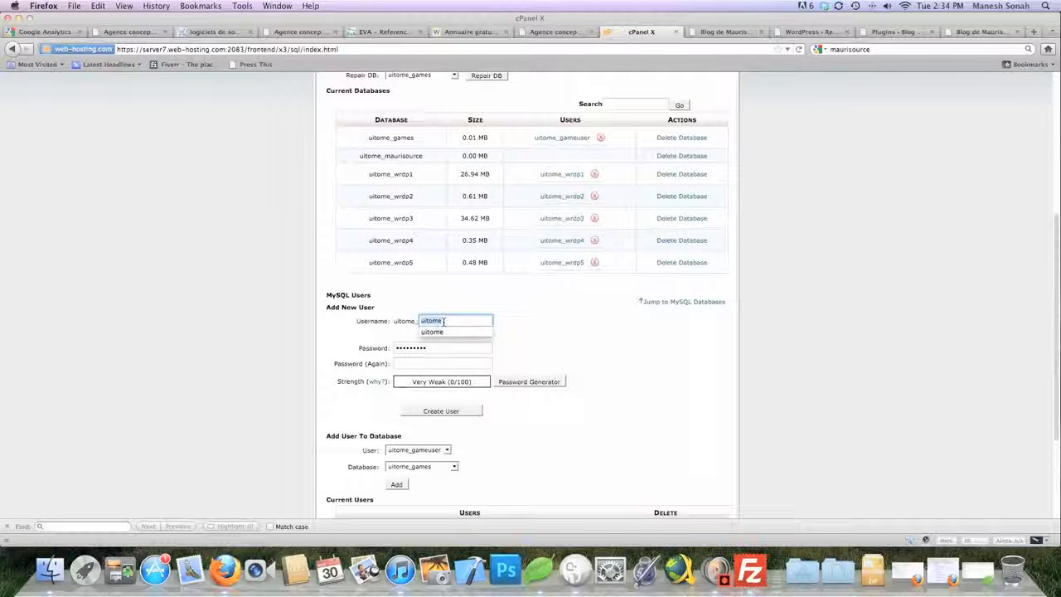
text(manesh)
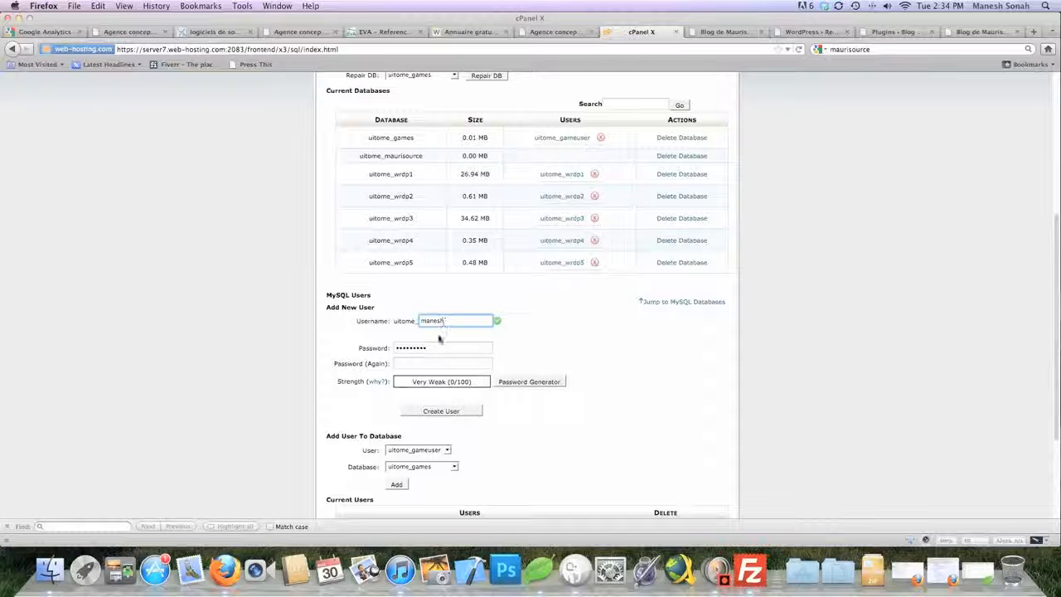
Enter and repeat a new password, then create the MySQL user
click(423, 349)
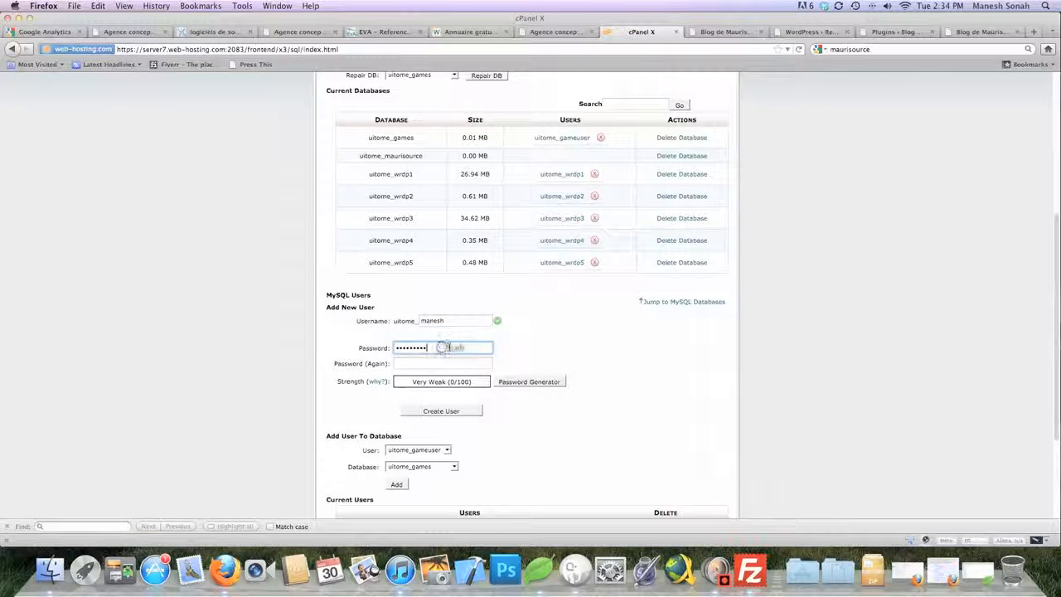
double_click(448, 347)
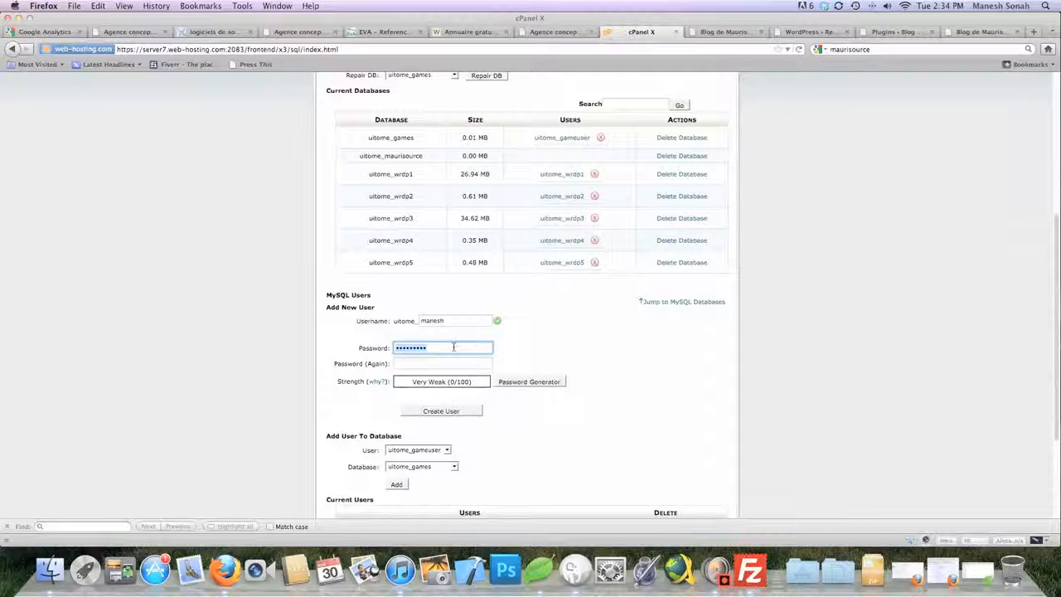
text(••••••)
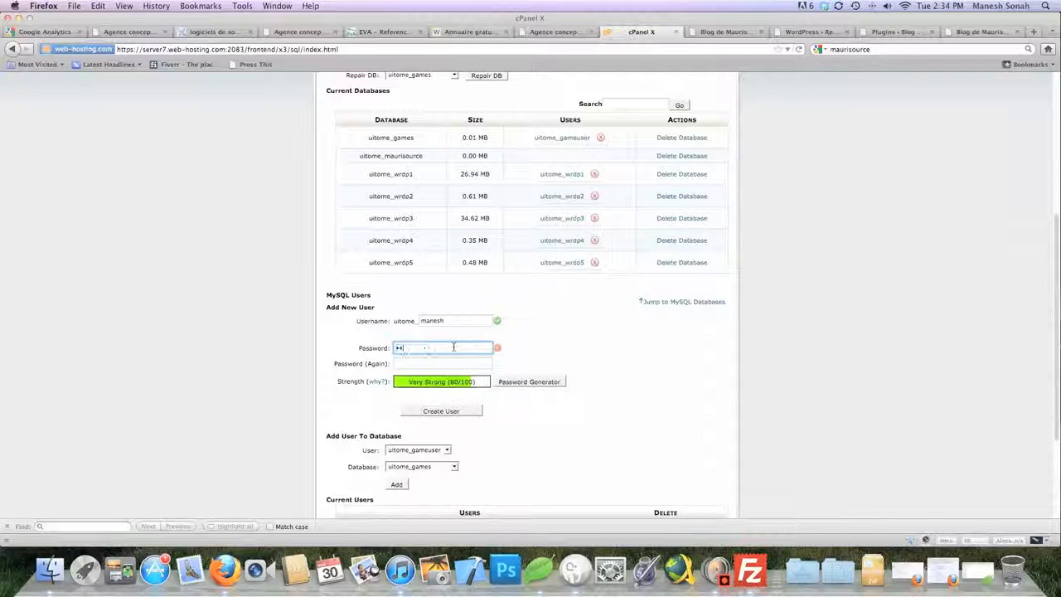
key(Tab)
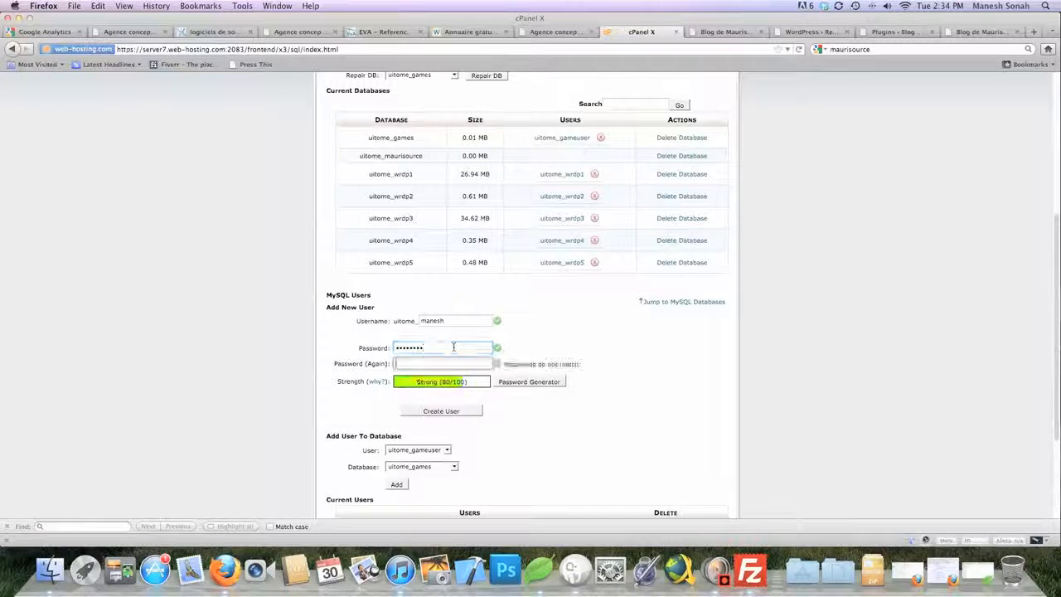
text(••••••••)
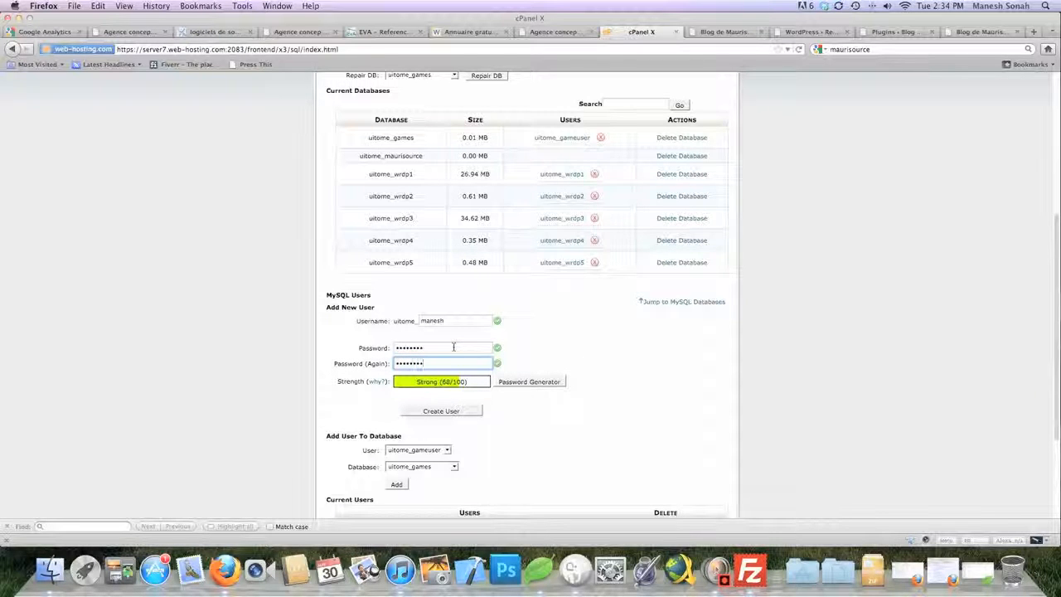
click(299, 364)
scroll(301, 363, down, 1)
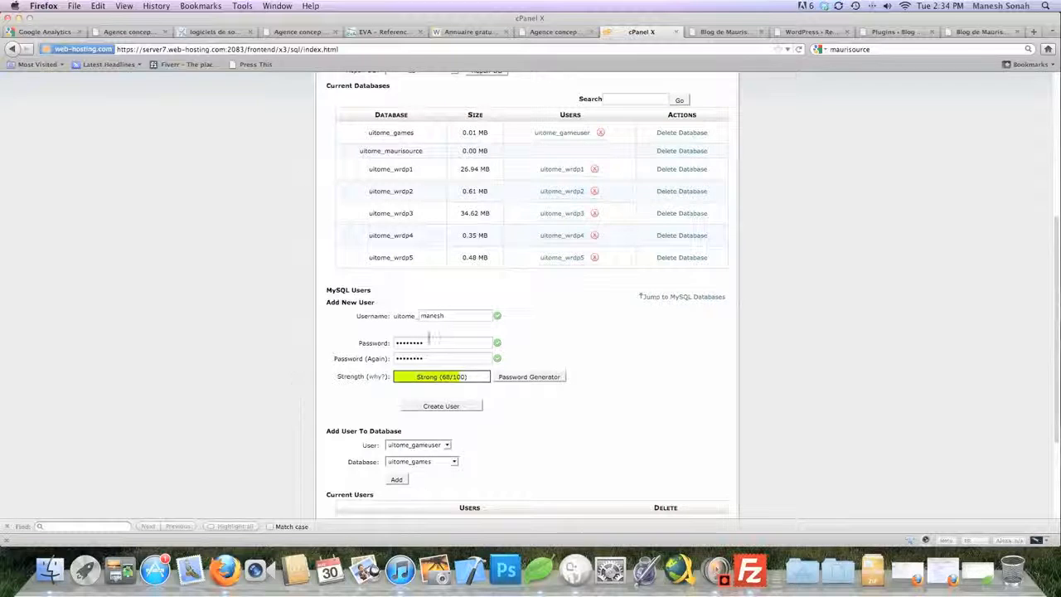
click(442, 407)
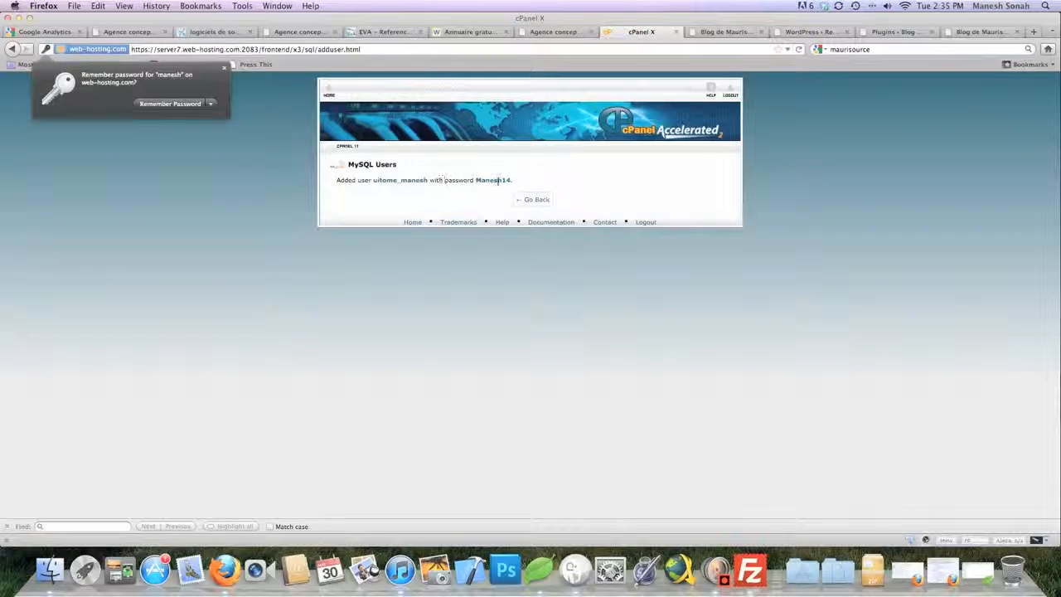
click(537, 200)
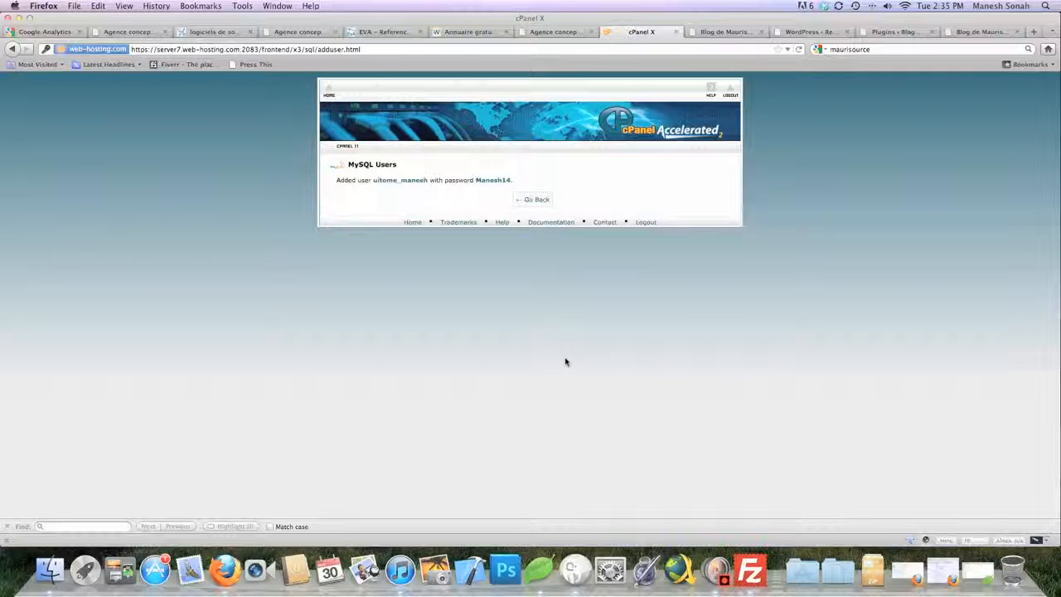
Return to MySQL Databases and locate uitome_maurisource in the database list
click(539, 201)
scroll(522, 410, down, 2)
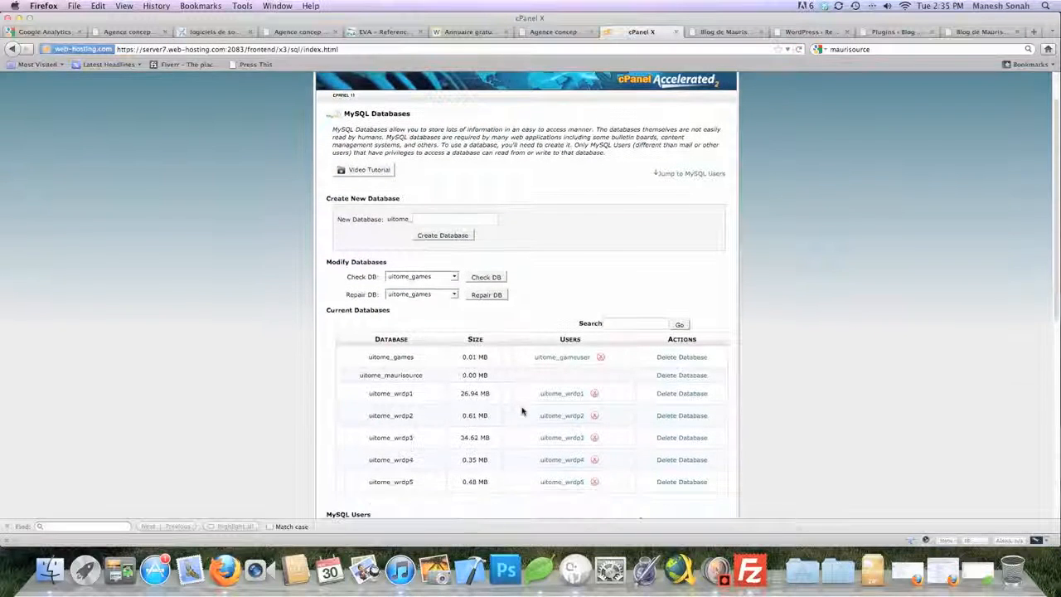
scroll(522, 410, down, 8)
scroll(522, 411, down, 3)
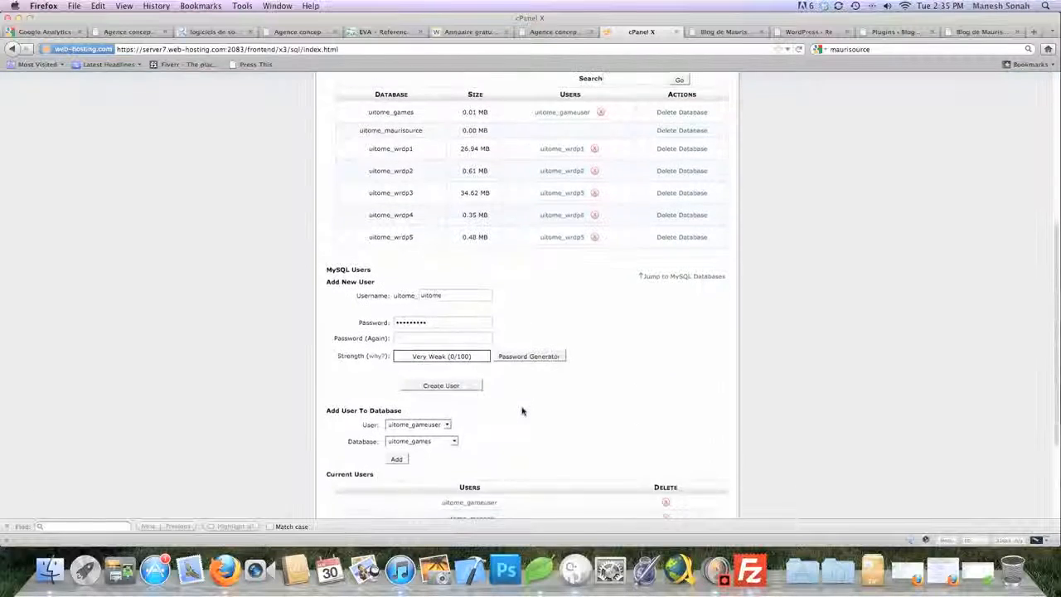
scroll(522, 411, down, 2)
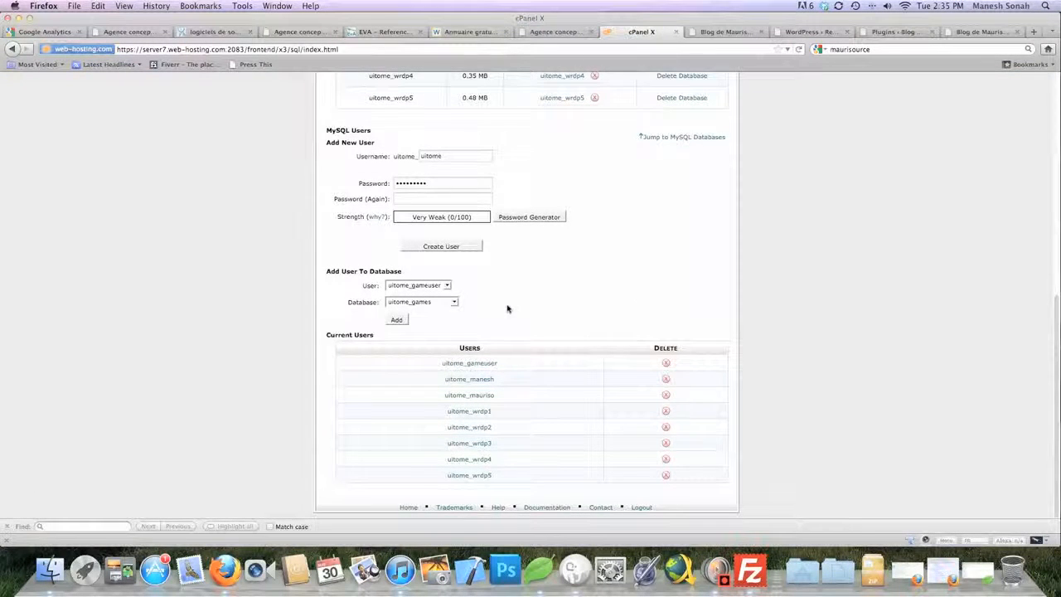
scroll(508, 308, up, 4)
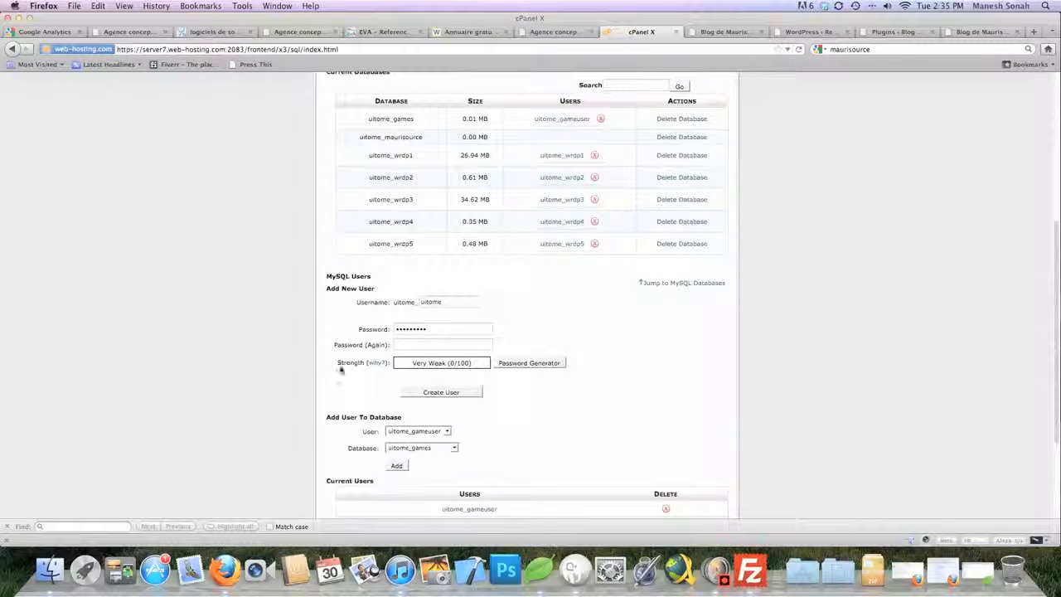
double_click(373, 138)
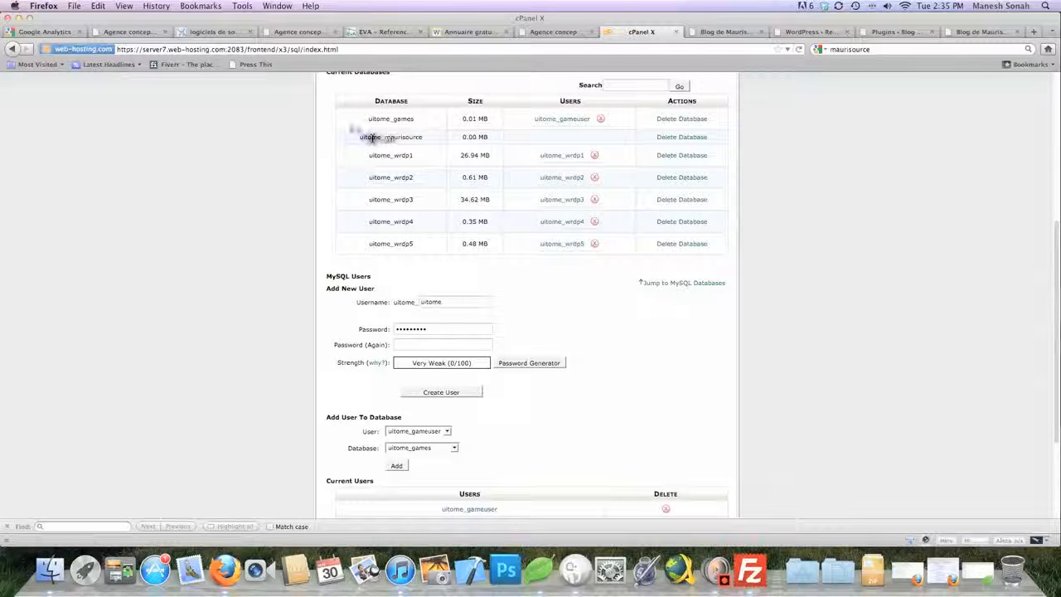
scroll(270, 291, down, 3)
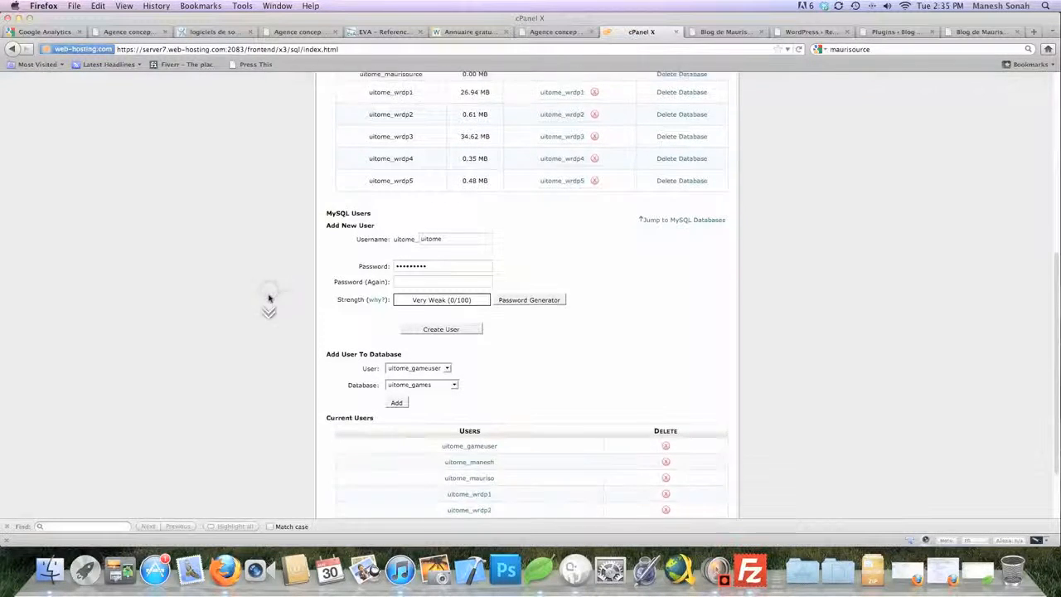
Under Add User To Database, pick the new user and uitome_maurisource, then add
click(448, 337)
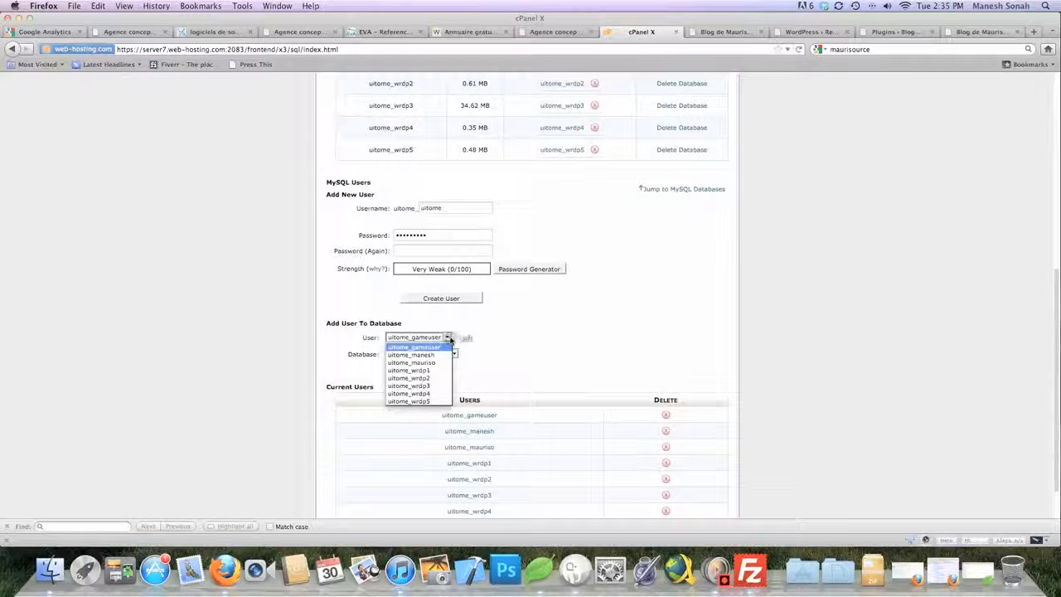
click(427, 349)
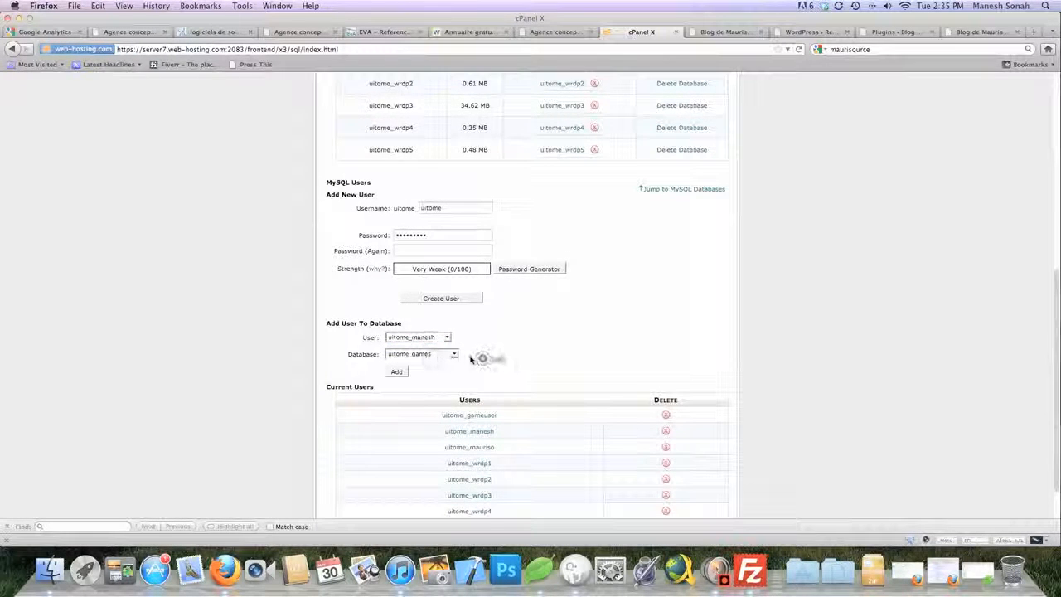
click(454, 354)
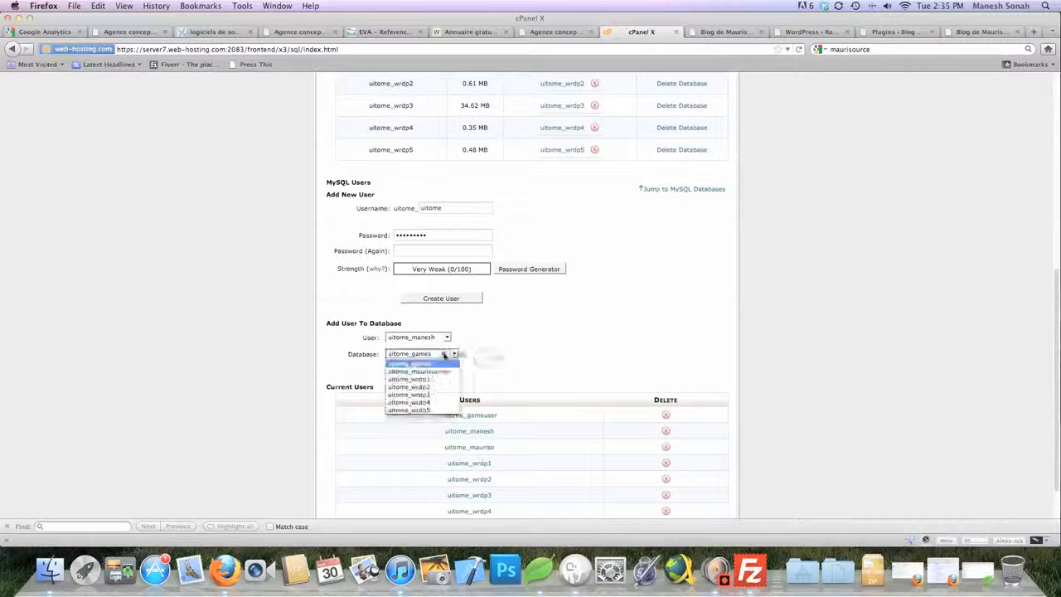
click(442, 365)
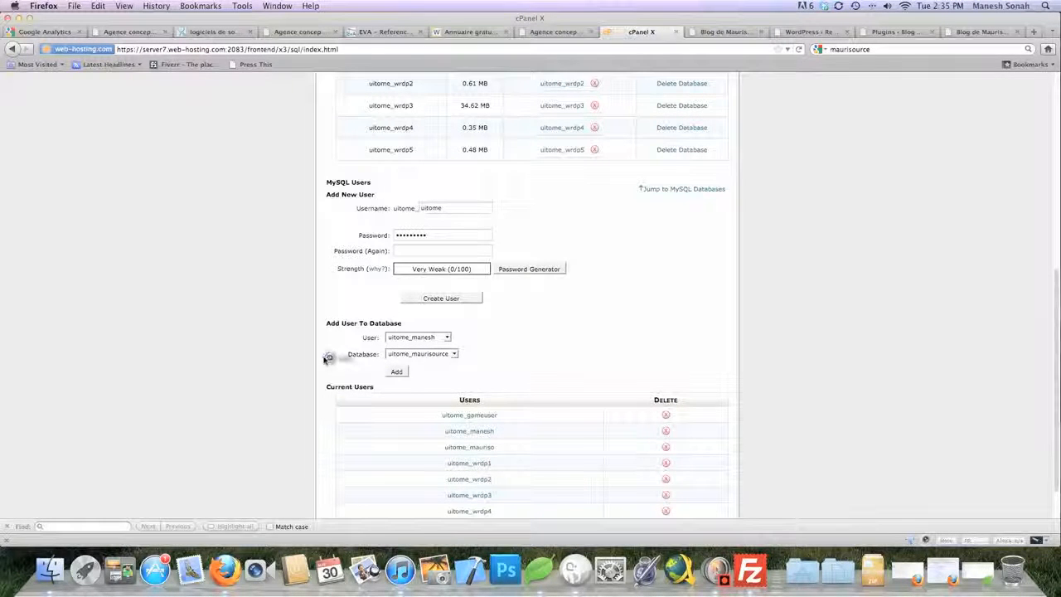
scroll(328, 356, down, 2)
click(397, 321)
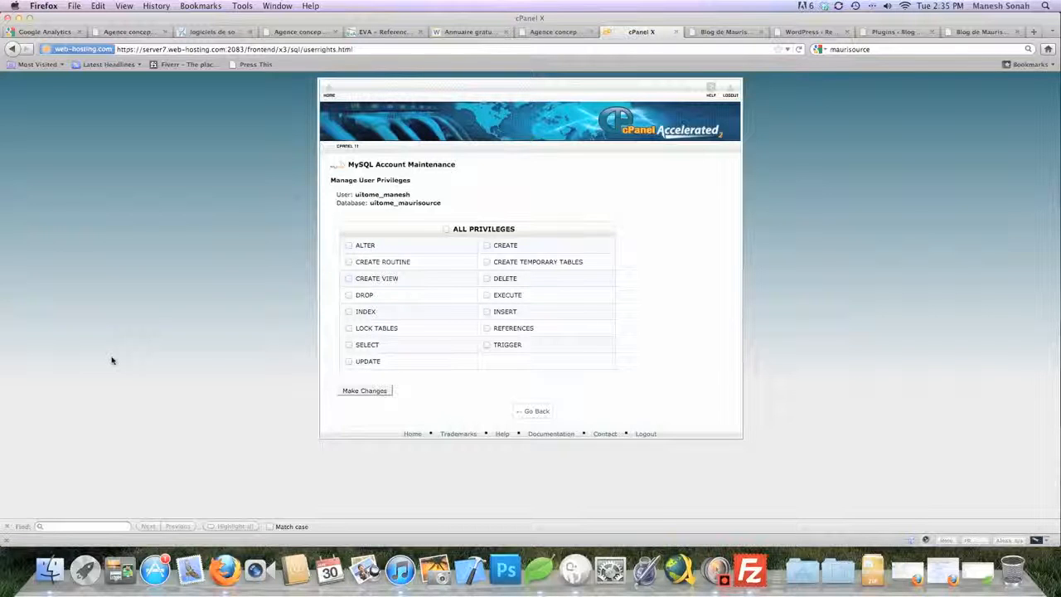
Give the new user ALL PRIVILEGES on uitome_maurisource and save the changes
click(446, 229)
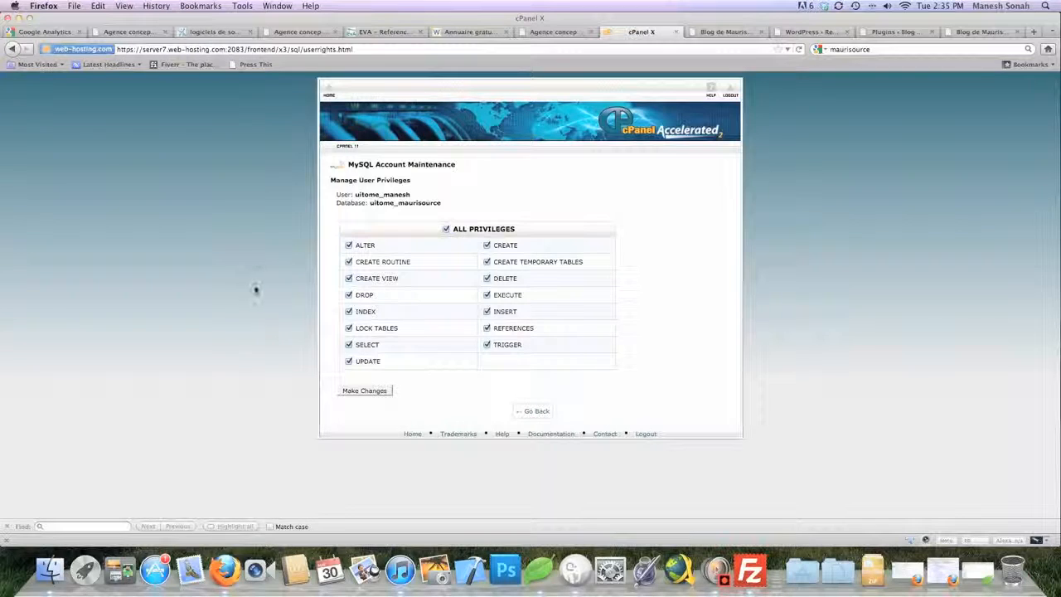
click(258, 288)
click(356, 391)
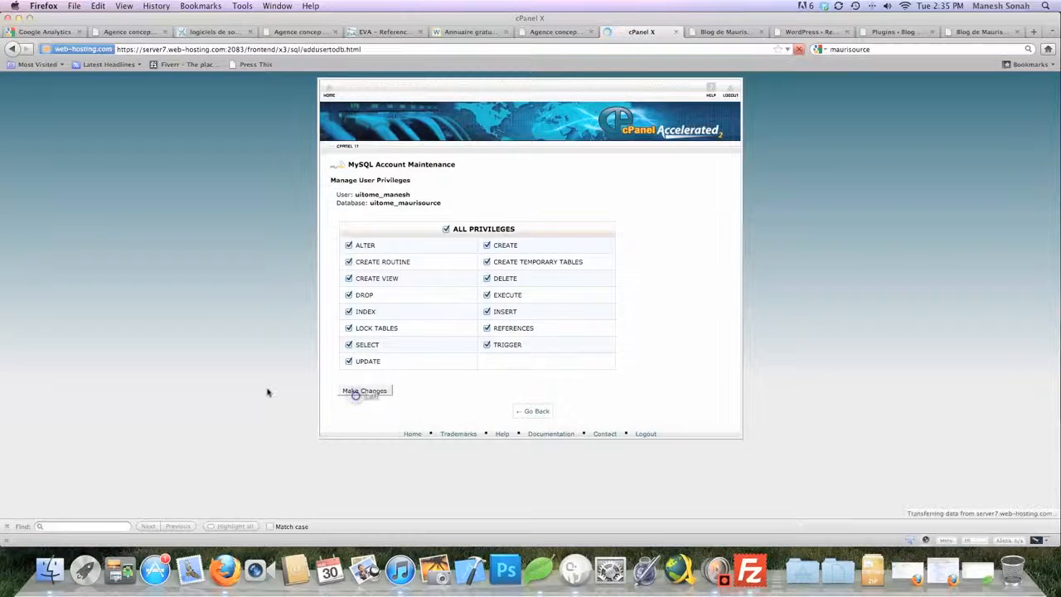
click(543, 206)
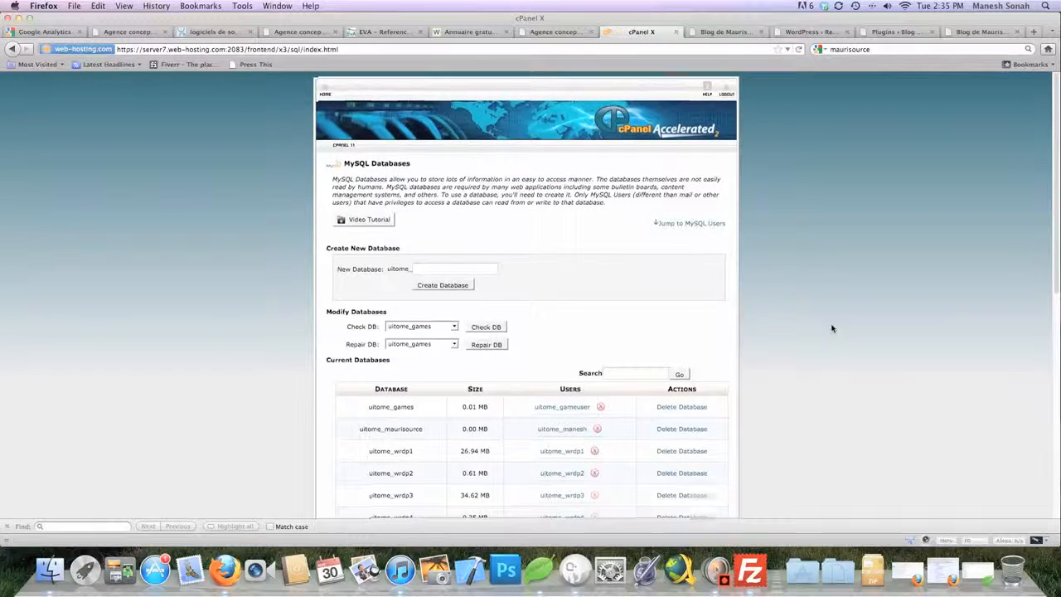
Scroll back up the MySQL Databases page and return to the cPanel home page
scroll(832, 329, down, 5)
scroll(832, 328, down, 5)
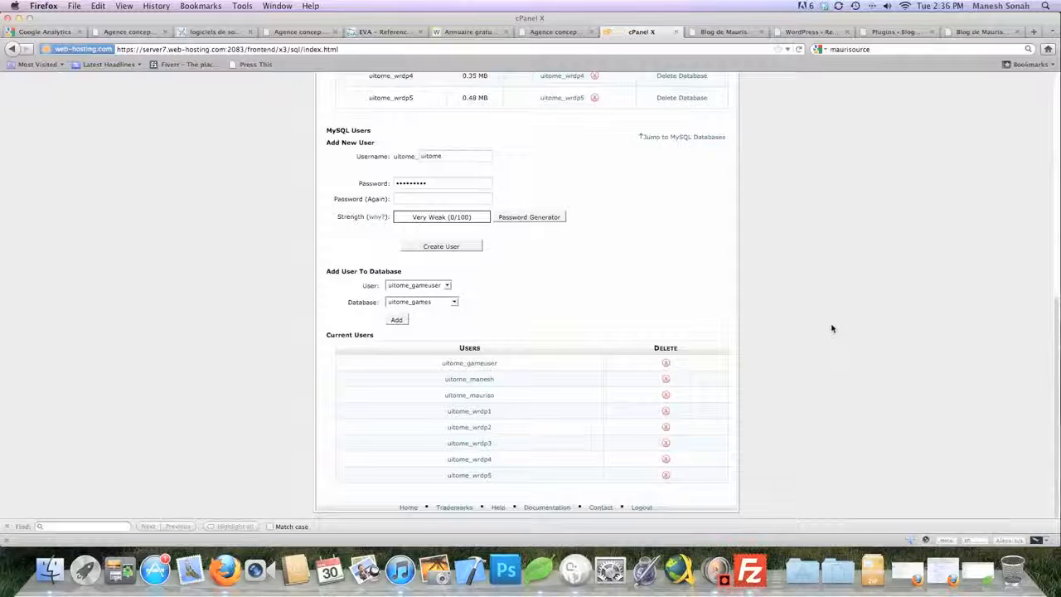
scroll(832, 328, up, 5)
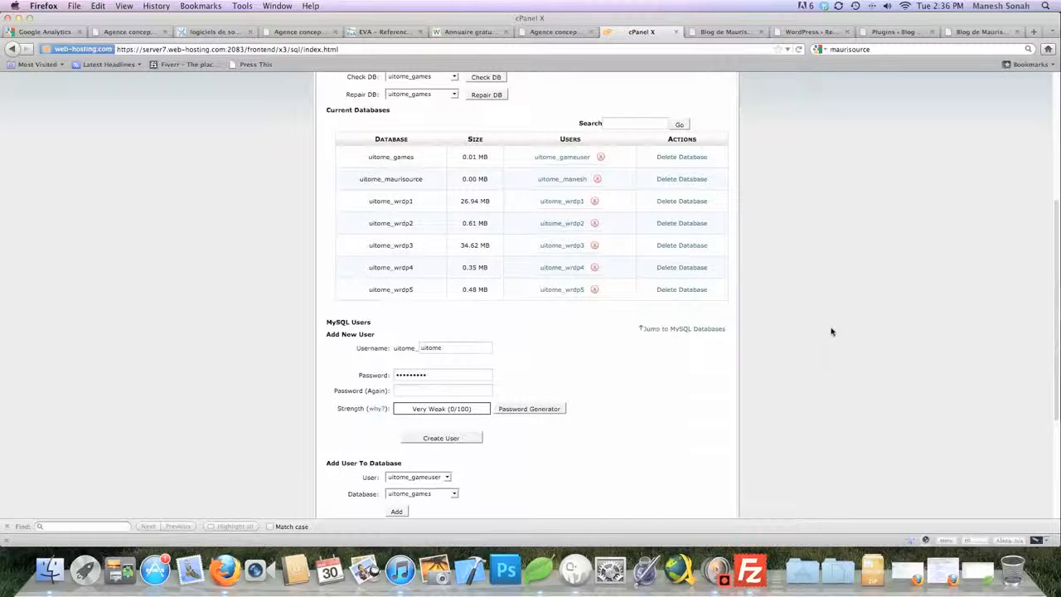
scroll(832, 330, up, 2)
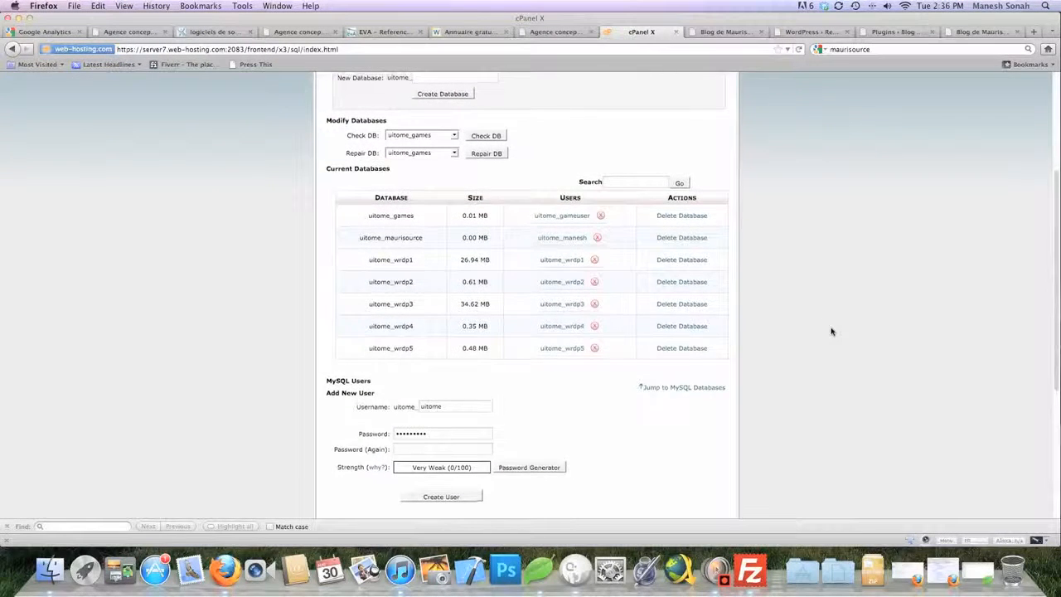
scroll(832, 331, up, 3)
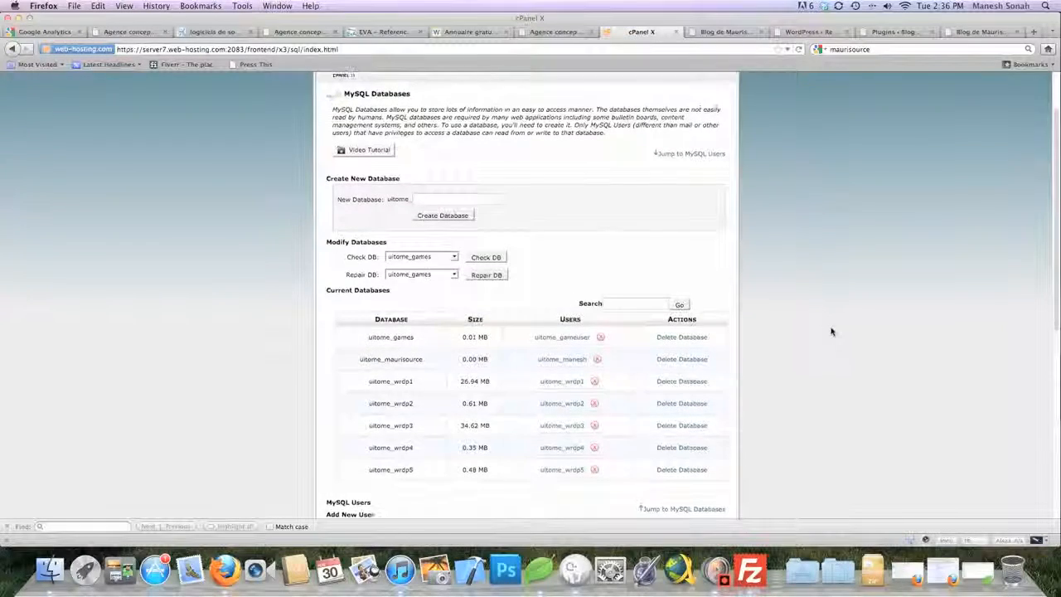
scroll(832, 331, up, 2)
scroll(832, 331, down, 12)
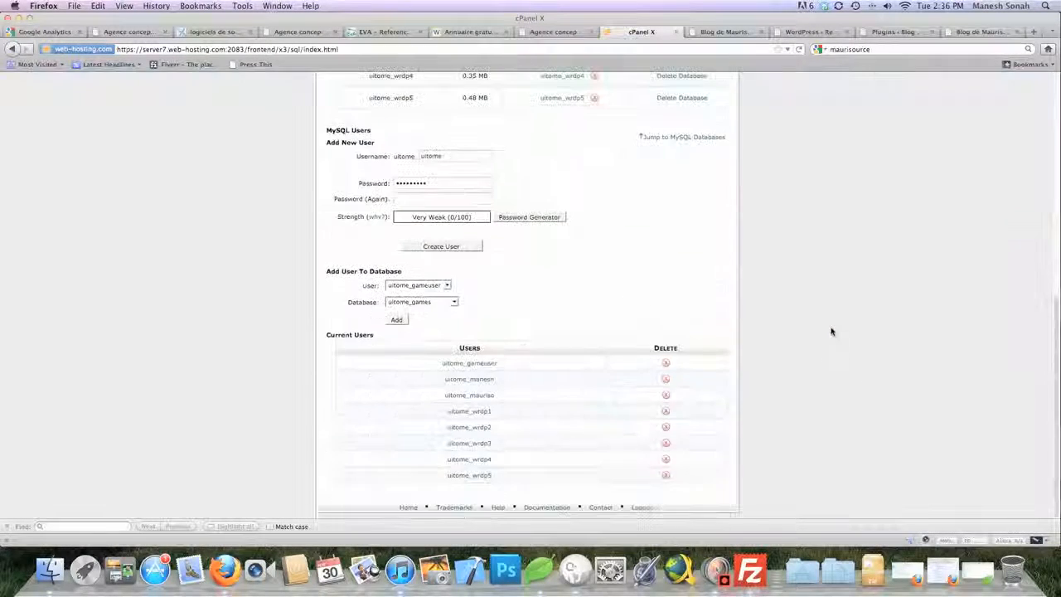
scroll(831, 331, up, 10)
scroll(832, 331, up, 2)
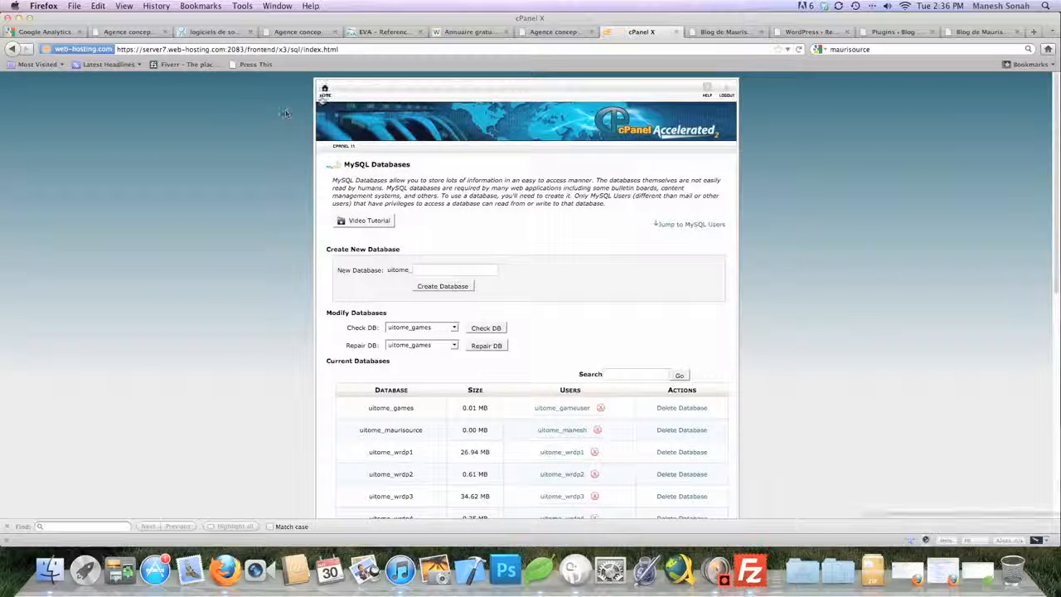
click(325, 92)
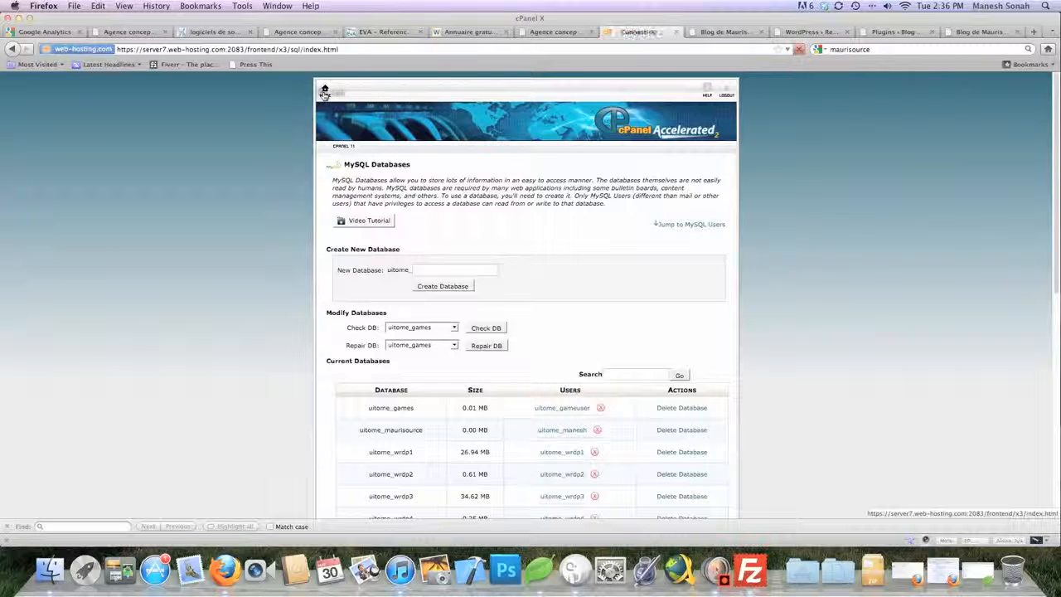
Look over the cPanel home page, then bring FileZilla to the front
click(225, 273)
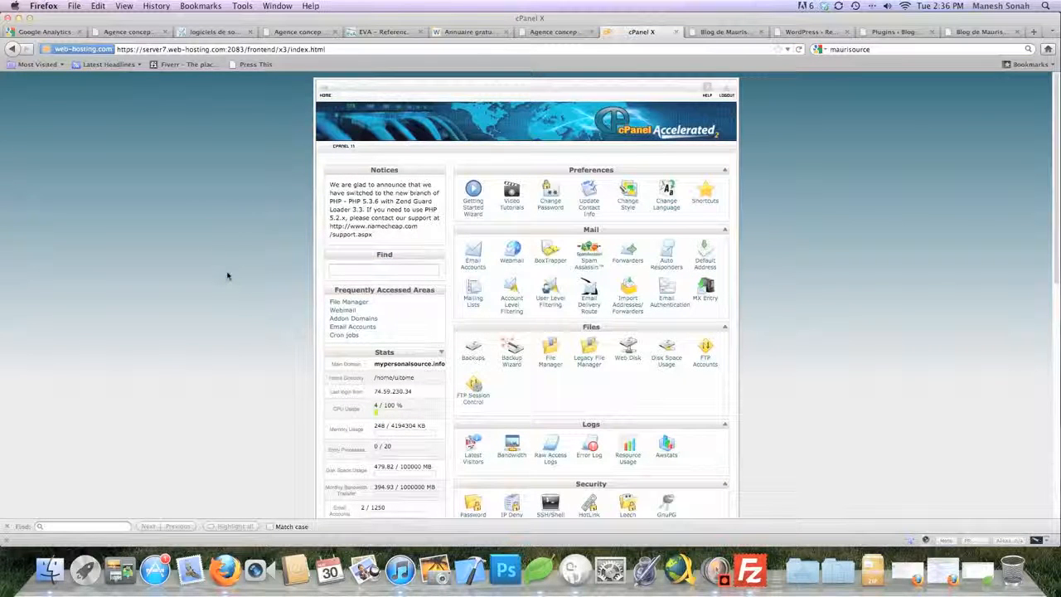
scroll(228, 276, down, 1)
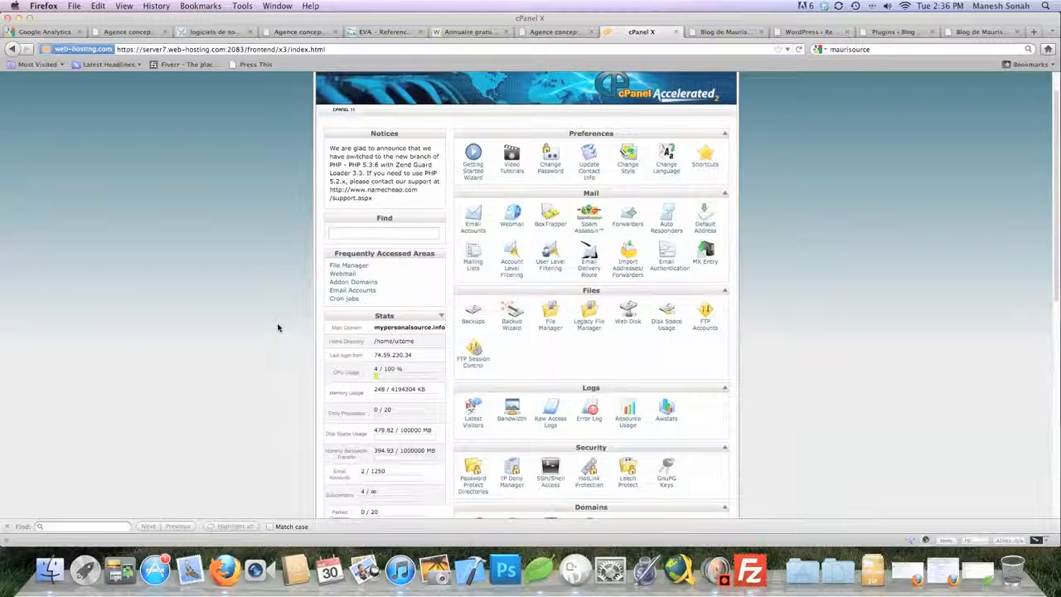
scroll(278, 327, down, 1)
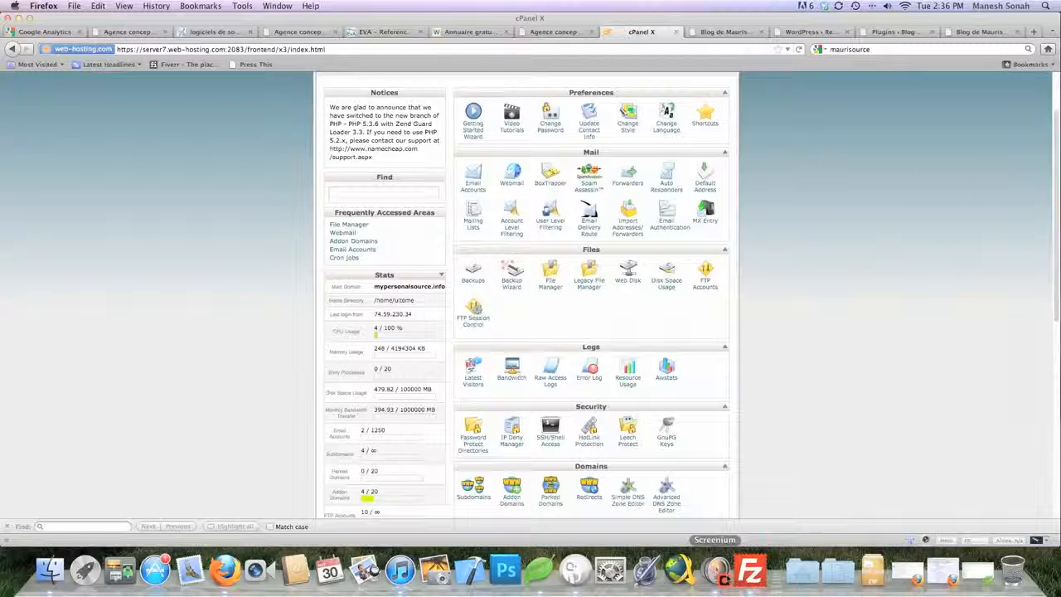
click(750, 572)
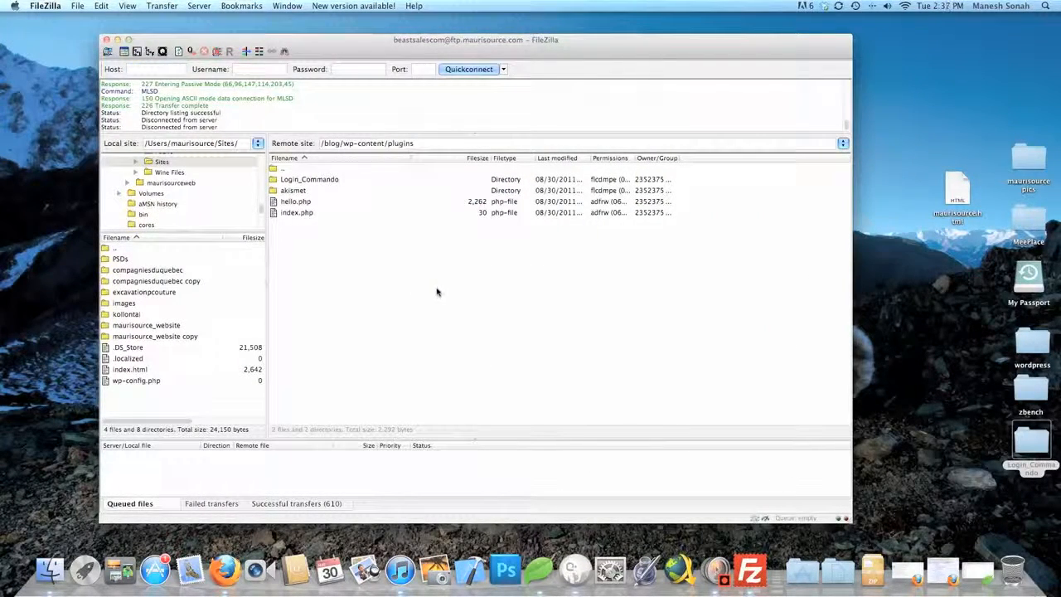
Verify Login_Commando is in /blog/wp-content/plugins and all transfers succeeded, then return to Firefox
drag(319, 186, 348, 378)
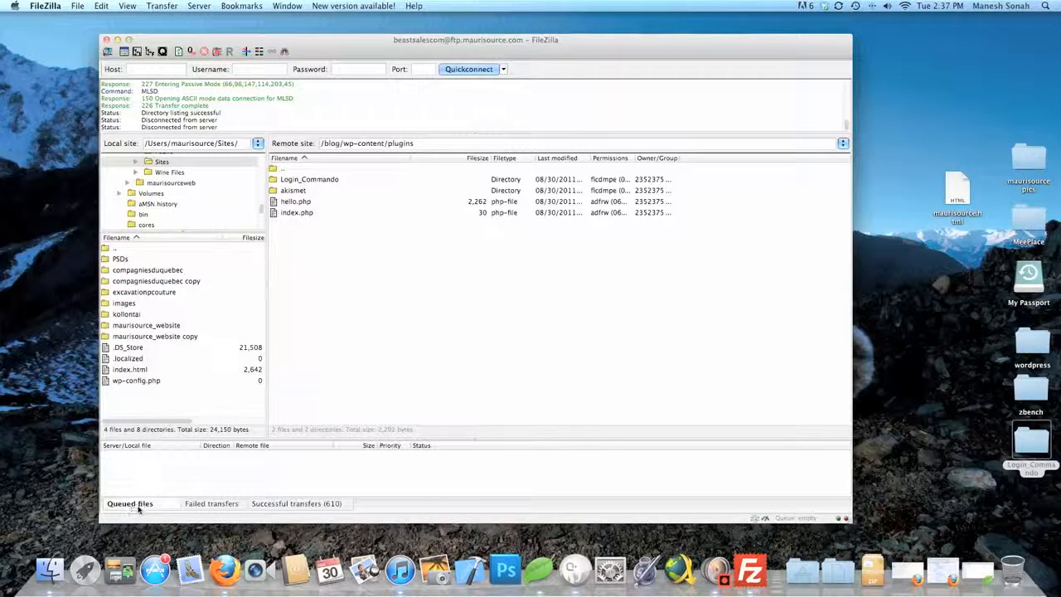
click(265, 507)
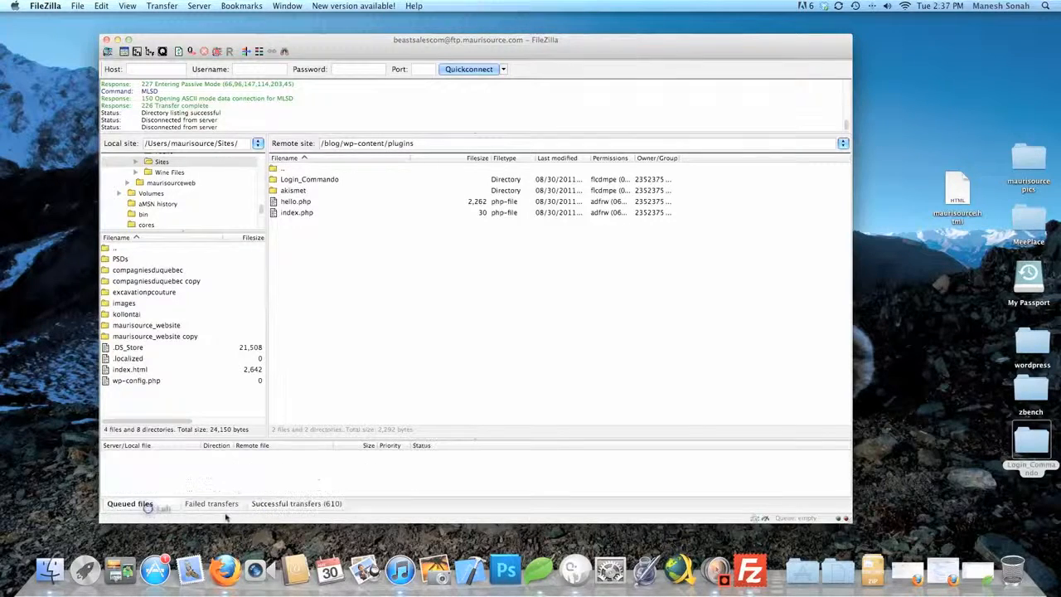
click(224, 570)
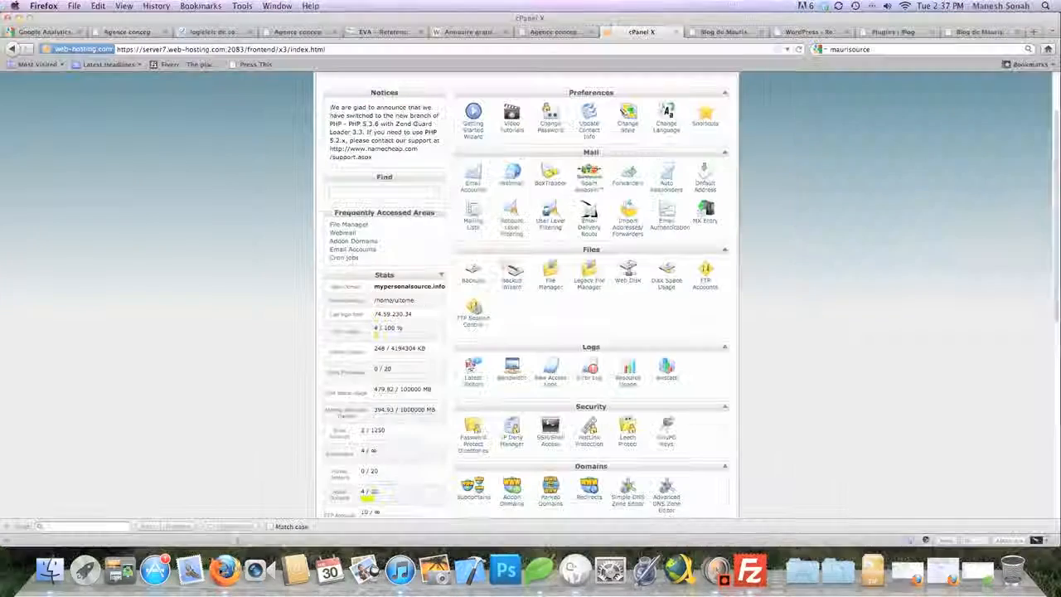
Log into the blog's WordPress admin with the site username and open the Plugins page
click(738, 33)
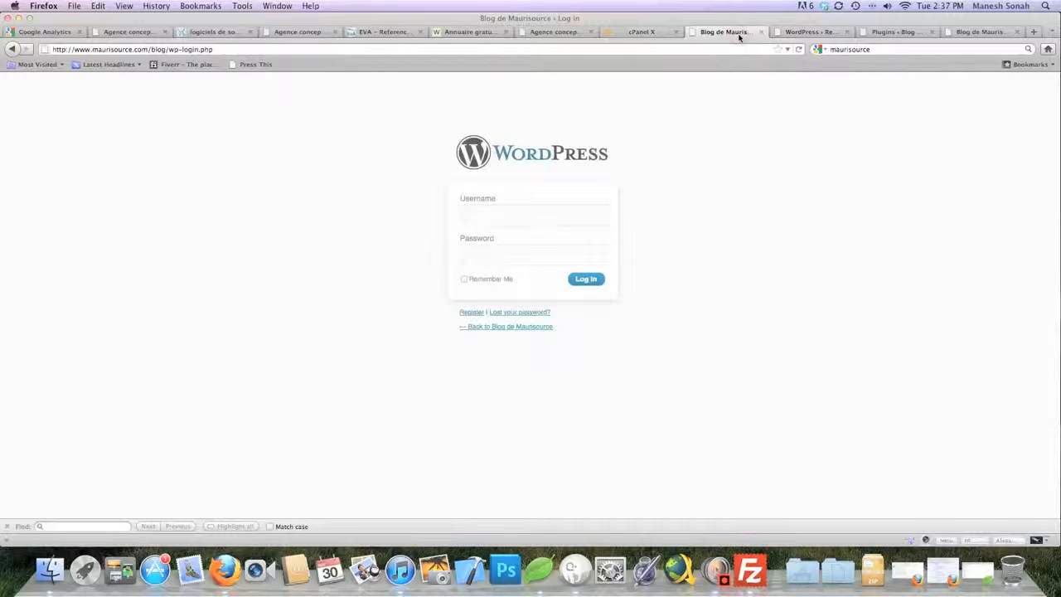
click(535, 213)
text(maur)
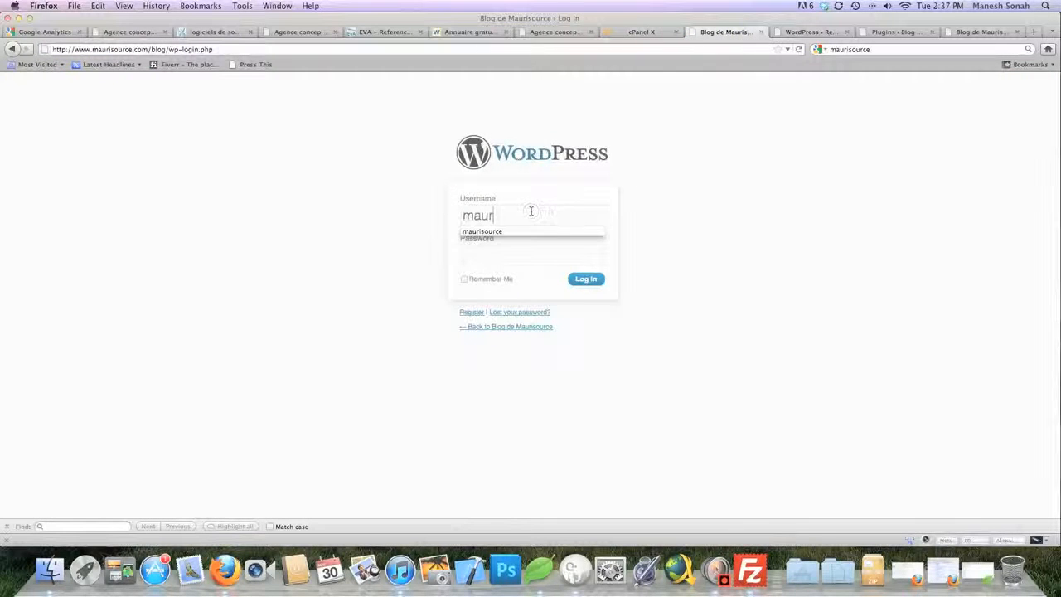
text(isource)
key(Tab)
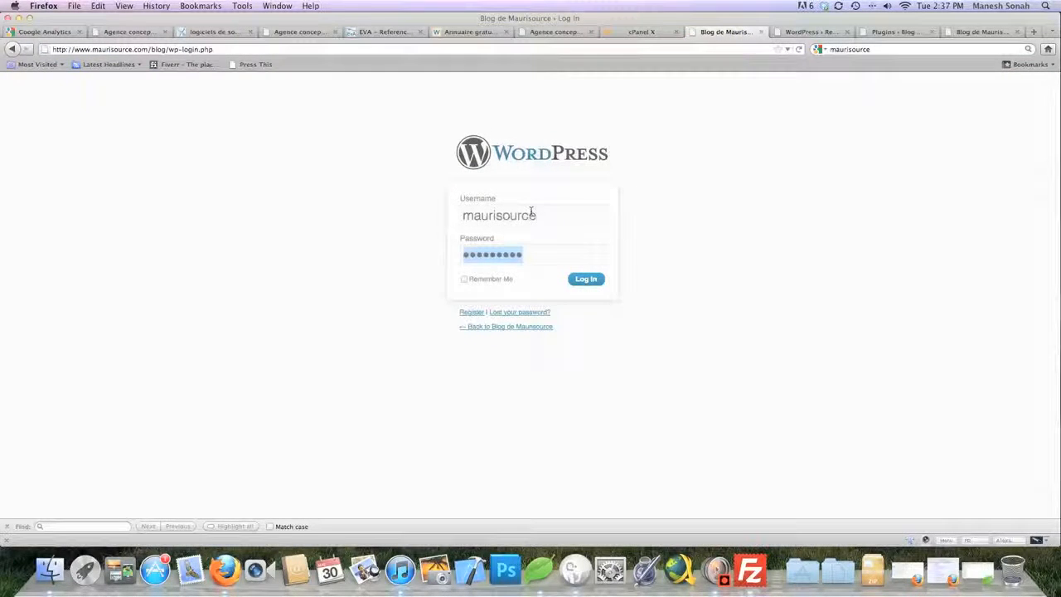
key(Return)
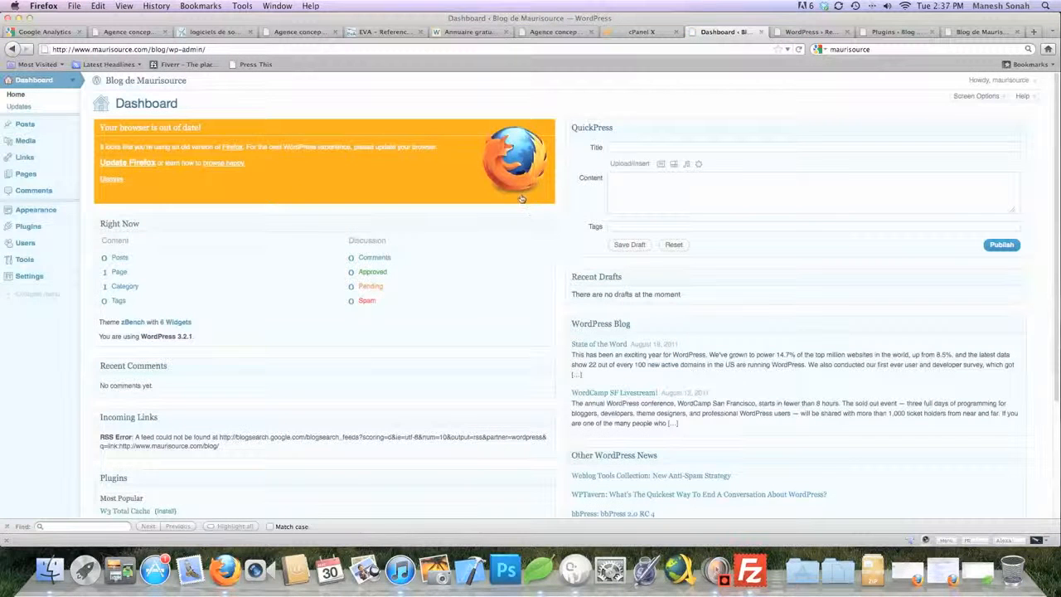
click(30, 229)
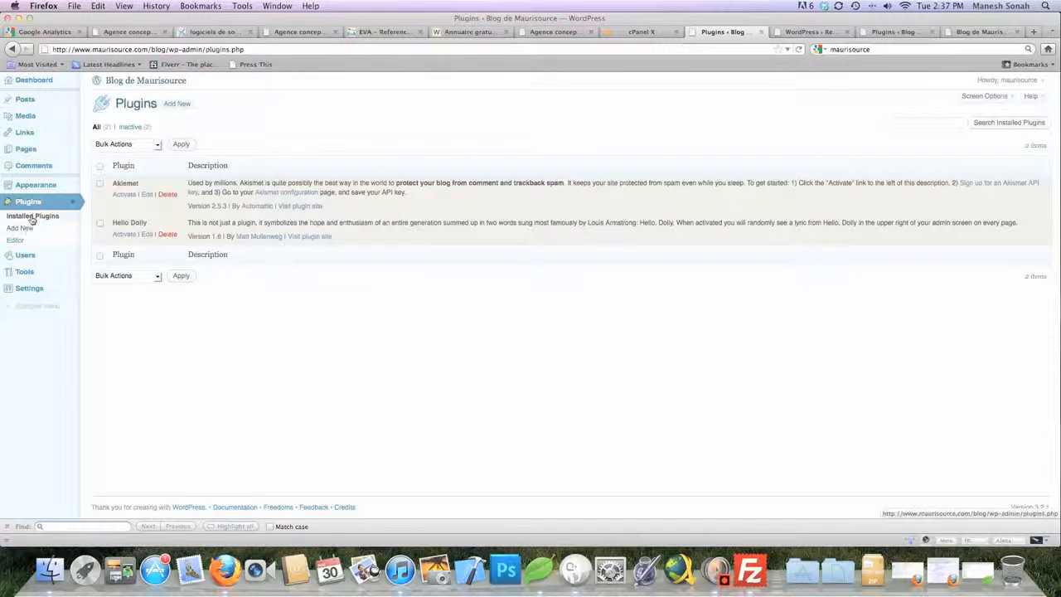
Reload the Installed Plugins list until the uploaded LoginCommando plugin appears
click(32, 217)
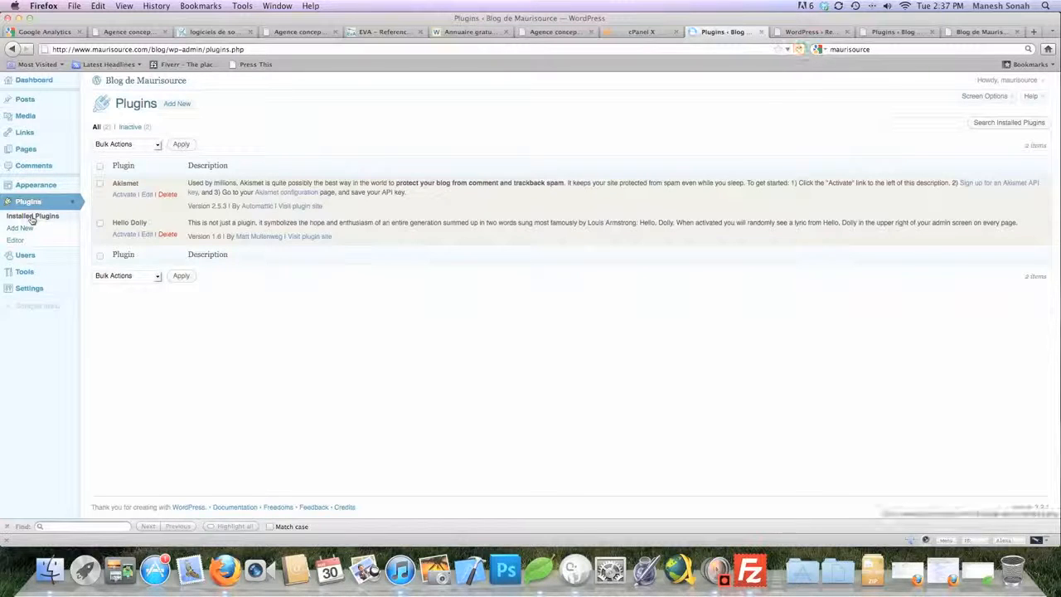
click(752, 571)
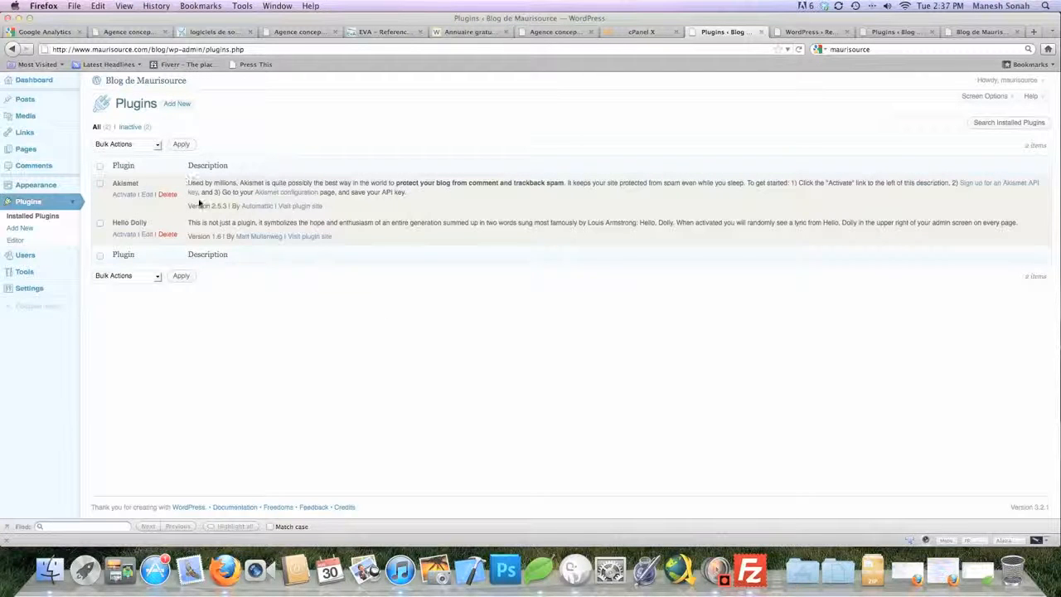
key(super+r)
key(super+r)
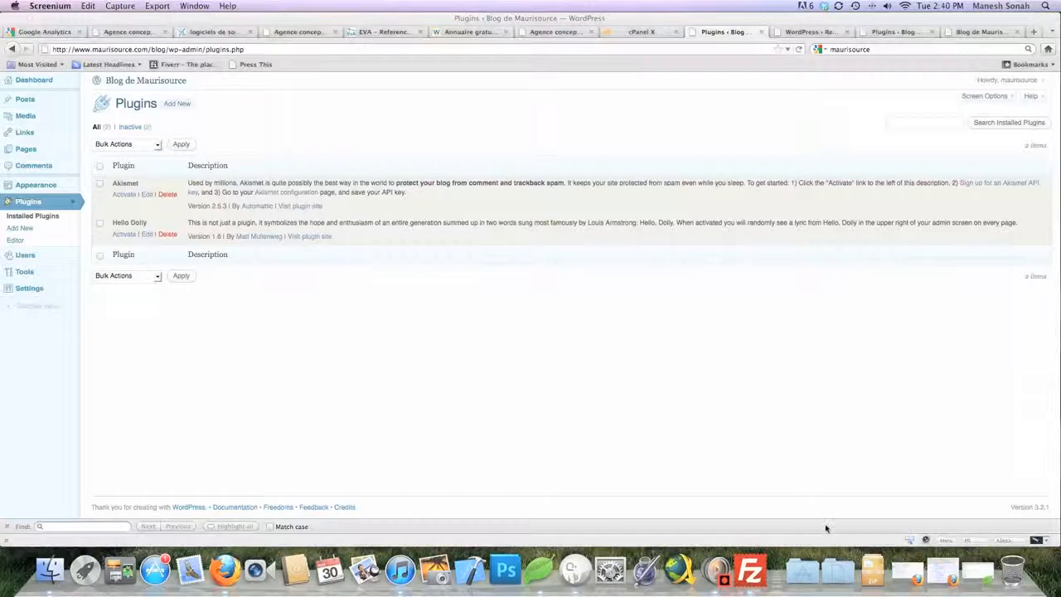
click(639, 438)
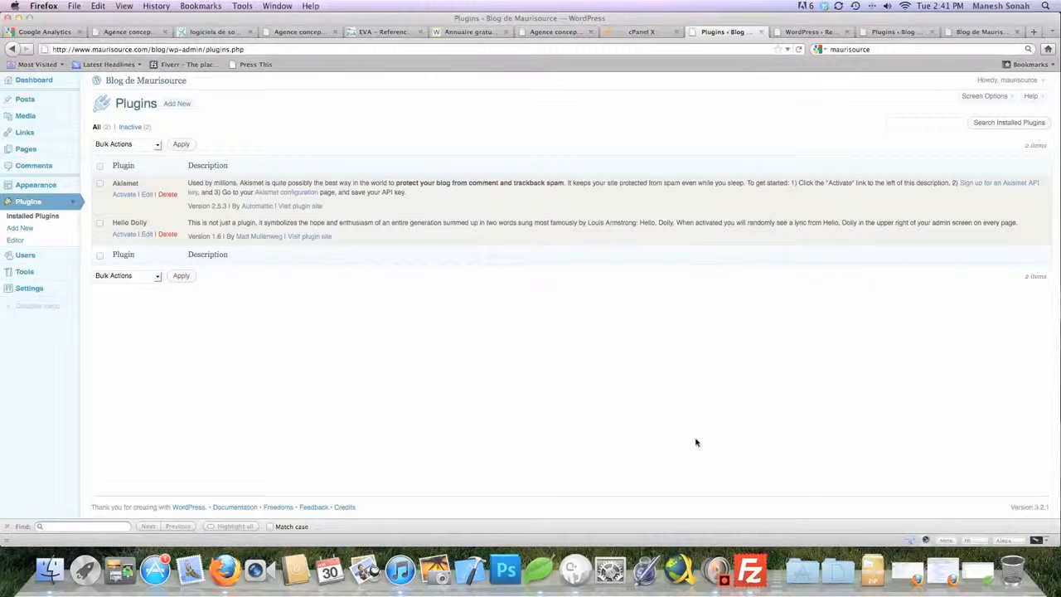
key(super+r)
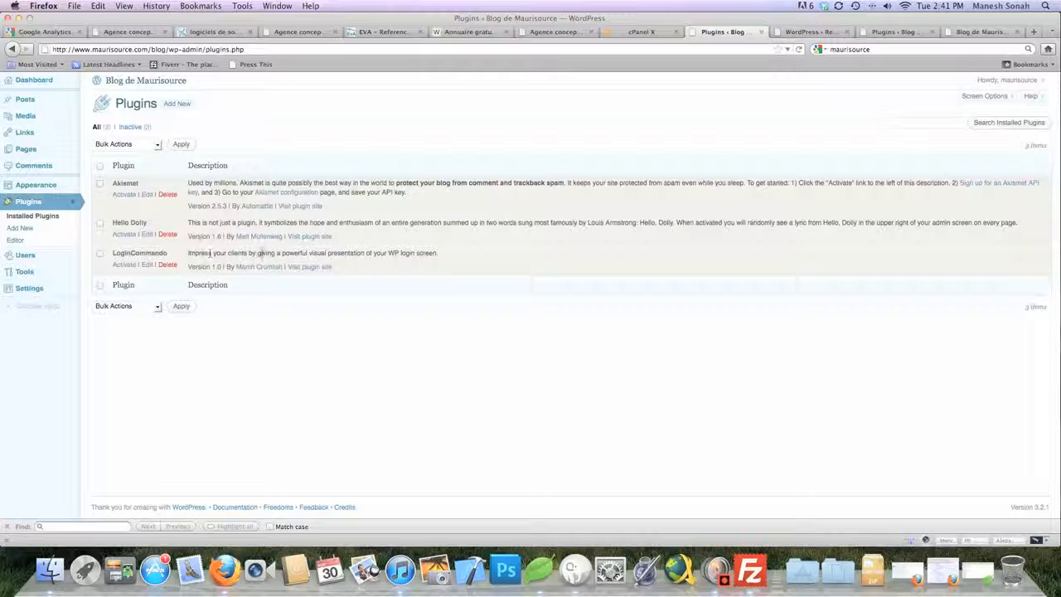
Activate LoginCommando, then confirm zBench 1.2.7 is the current theme under Appearance
click(100, 254)
click(124, 266)
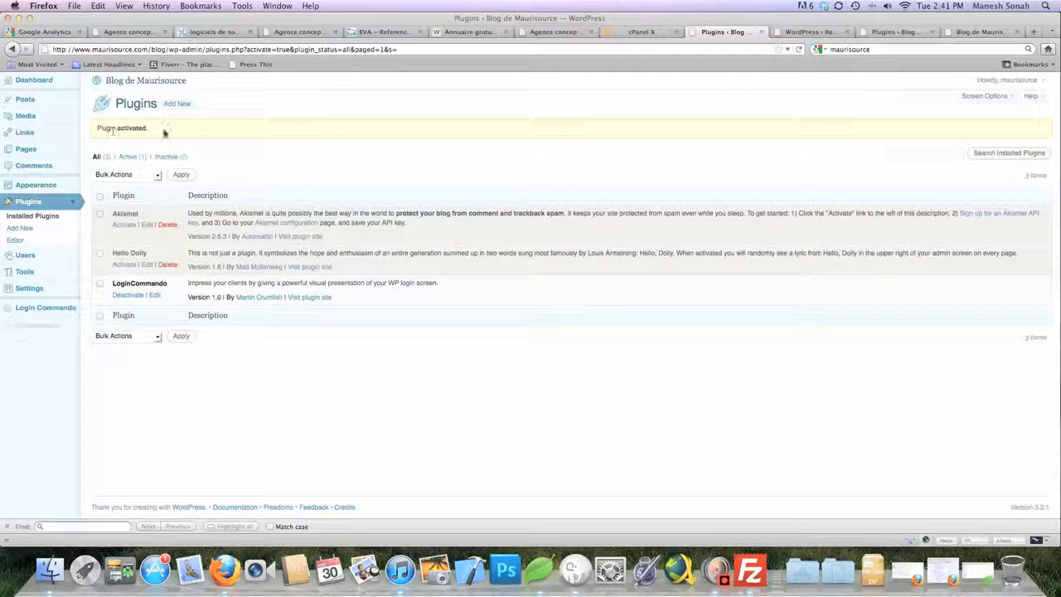
click(41, 185)
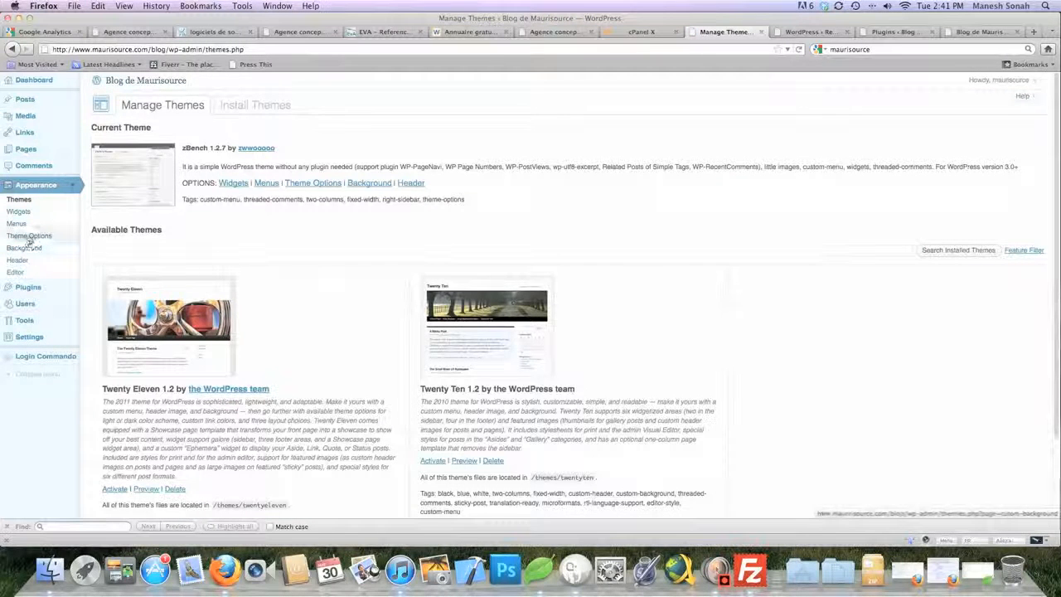
Open the Login Commando settings page from the Plugins menu and save its settings
click(25, 287)
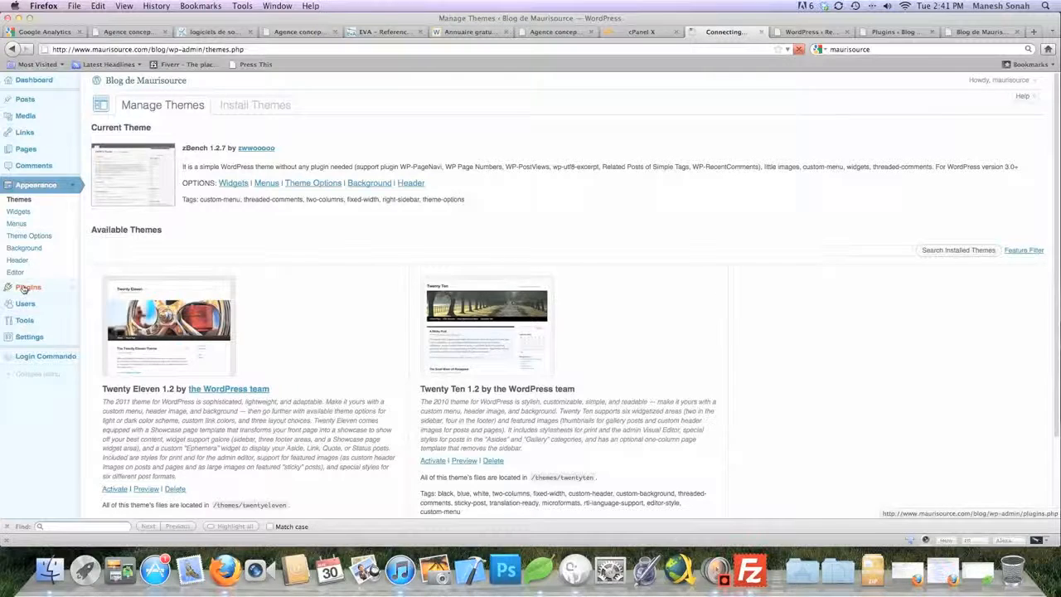
click(39, 309)
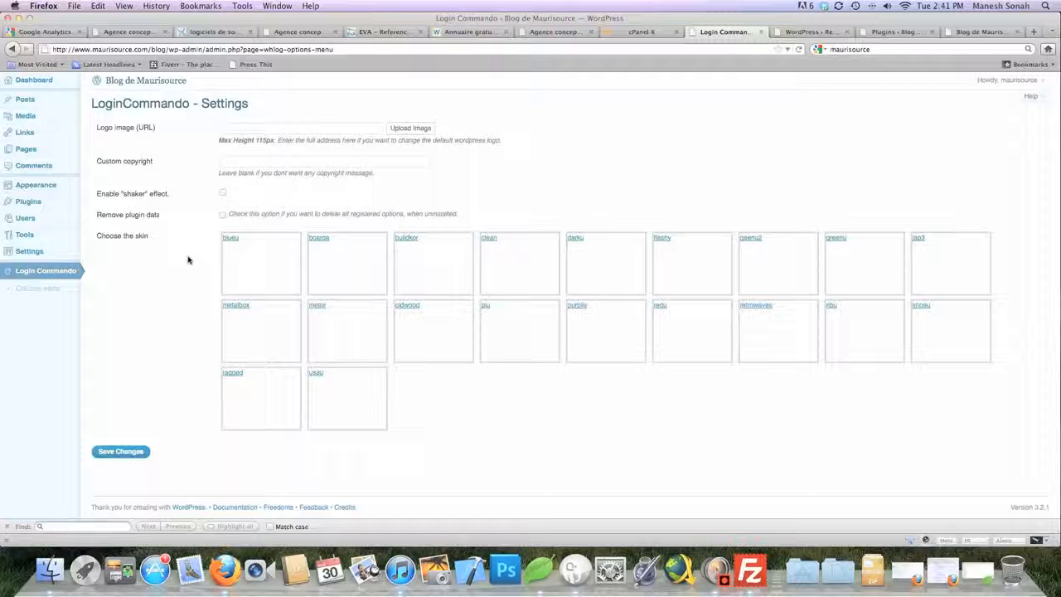
click(137, 452)
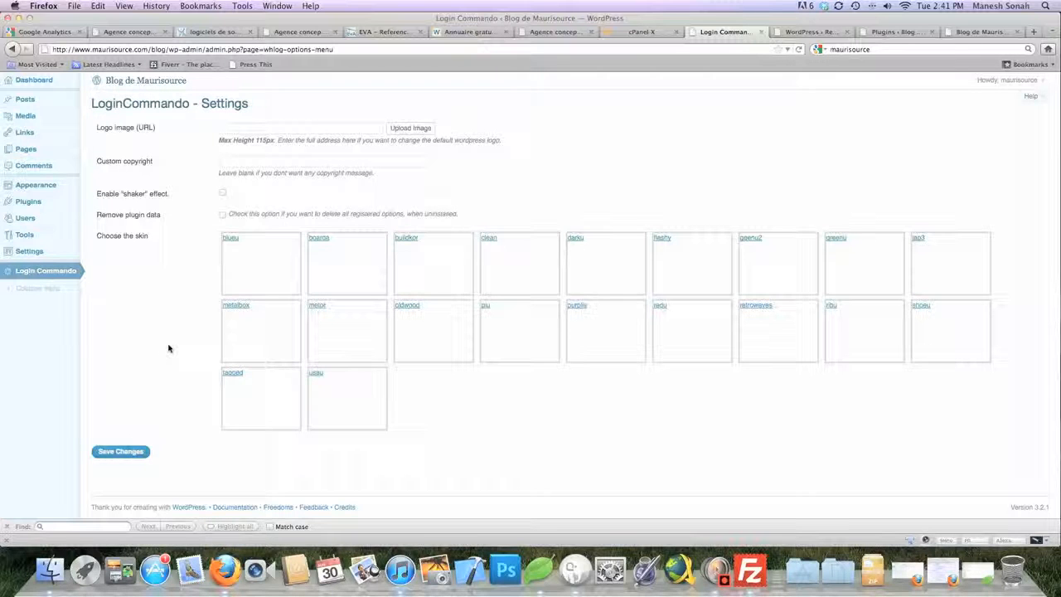